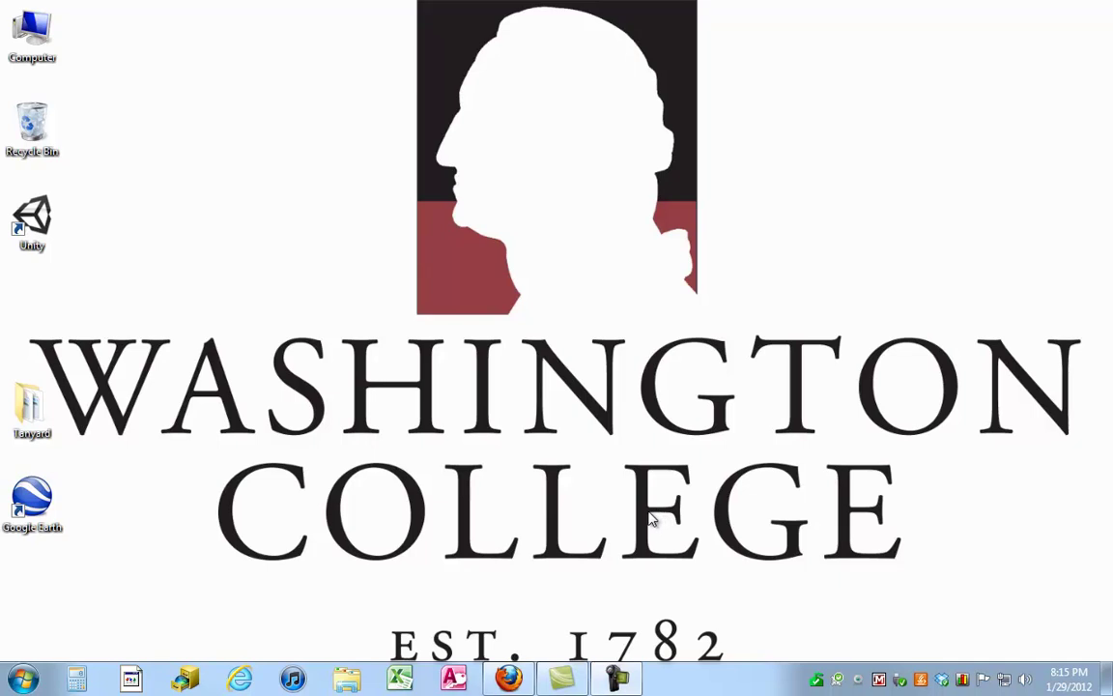
# Switch to Firefox, exclude Google Chrome from the Google Earth download, and expand the advanced setup options.
pyautogui.click(510, 679)
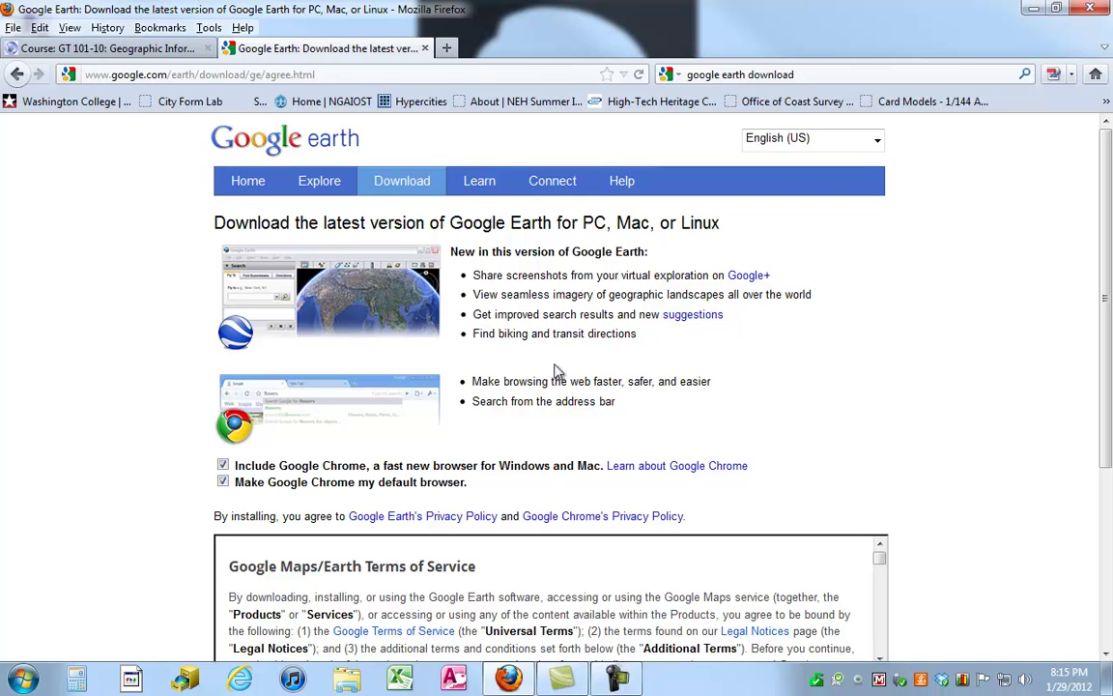
pyautogui.click(222, 466)
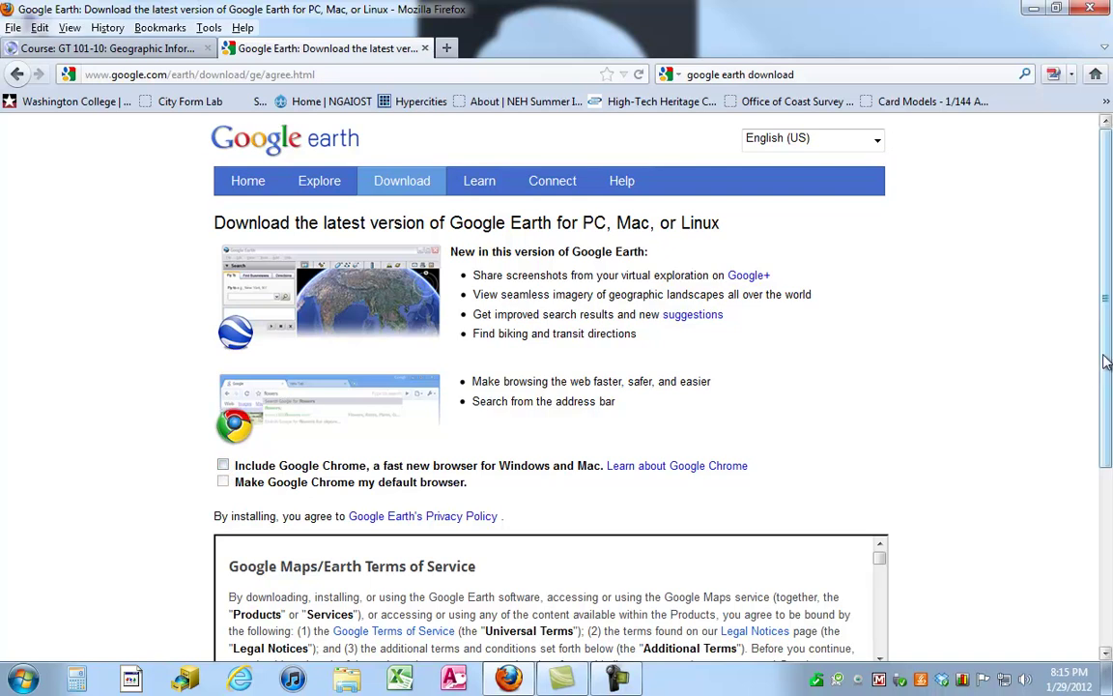
pyautogui.scroll(-3, 1096, 378)
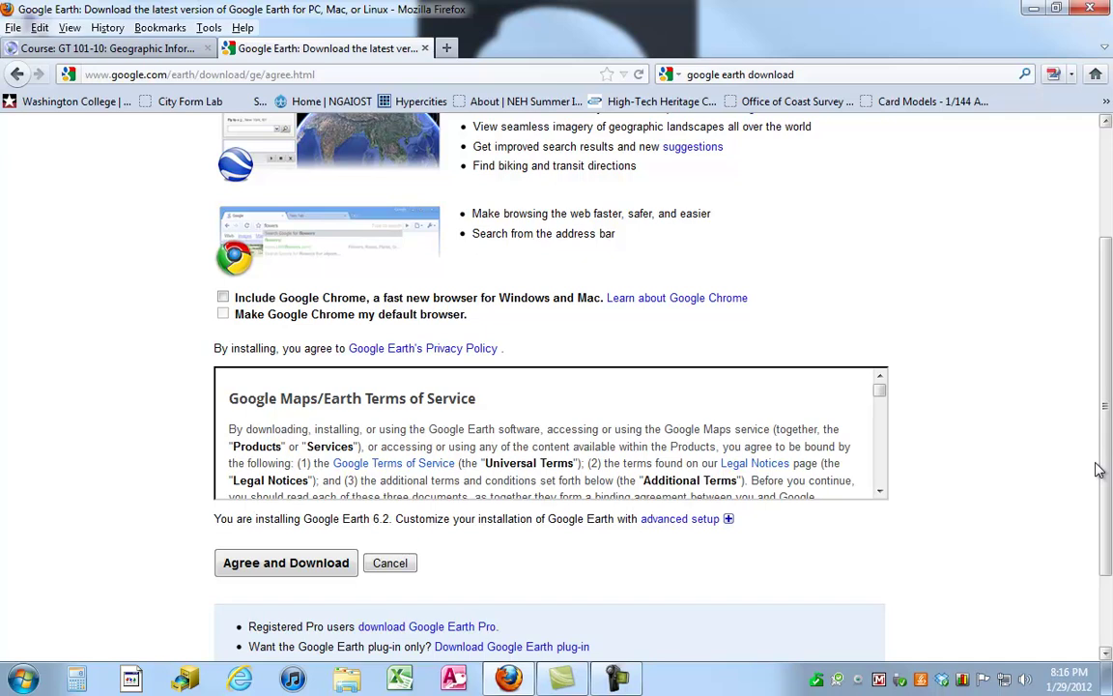
pyautogui.click(656, 523)
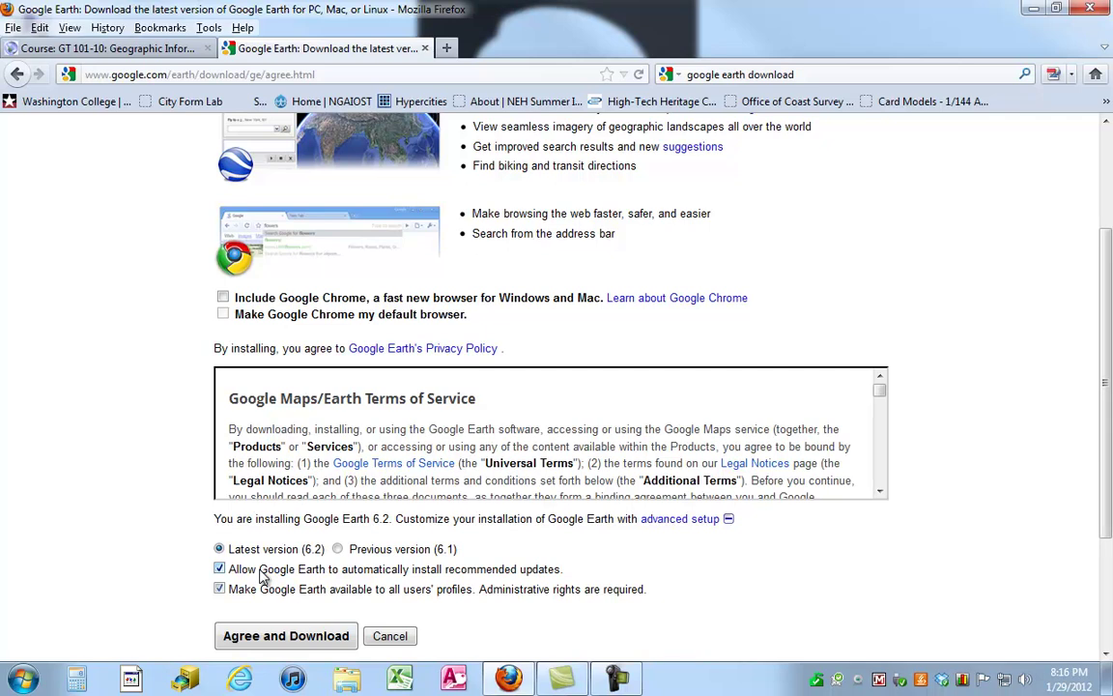
# Accept the terms to request the GoogleEarthSetup.exe download, and decline saving the file.
pyautogui.click(299, 638)
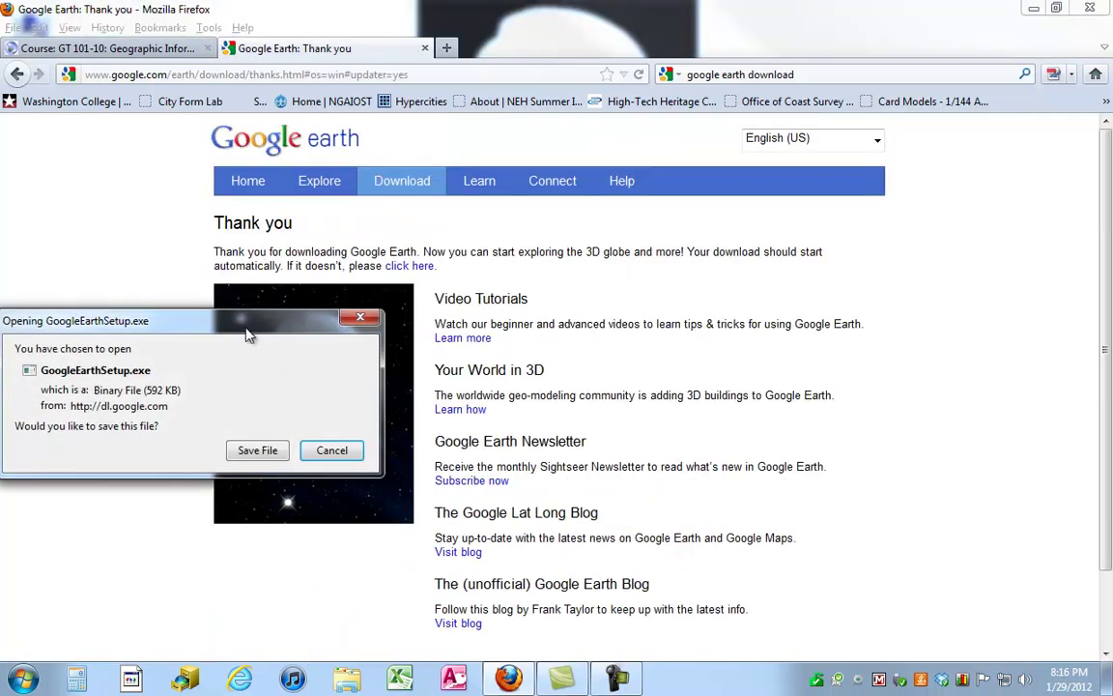
pyautogui.moveTo(247, 322); pyautogui.dragTo(320, 307)
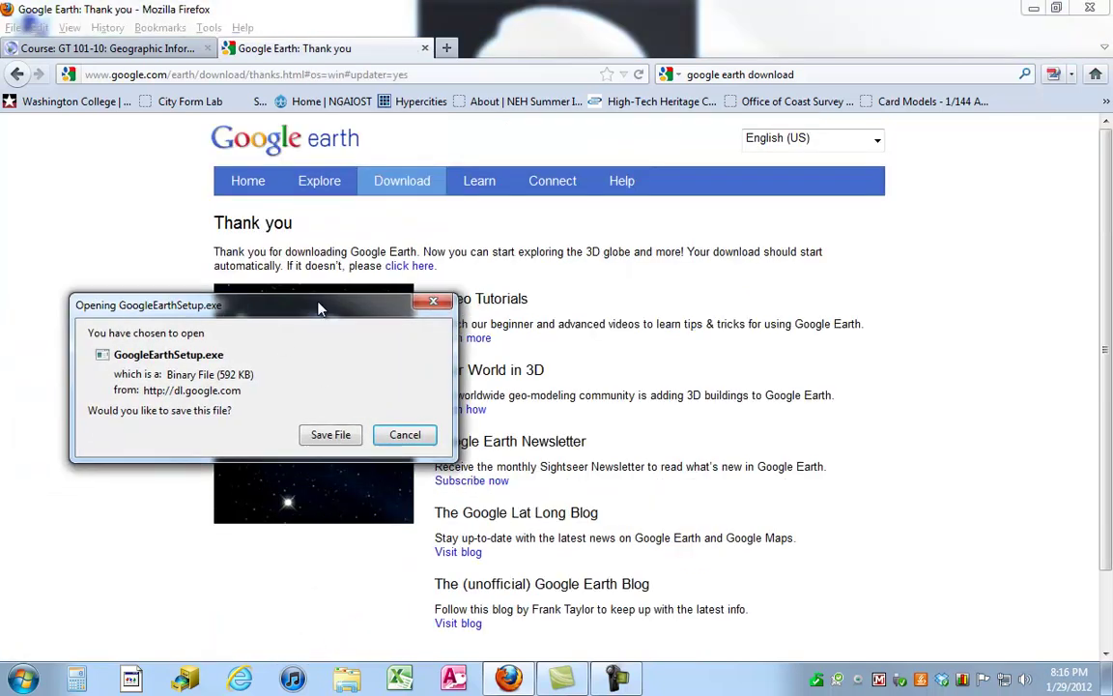
pyautogui.click(400, 436)
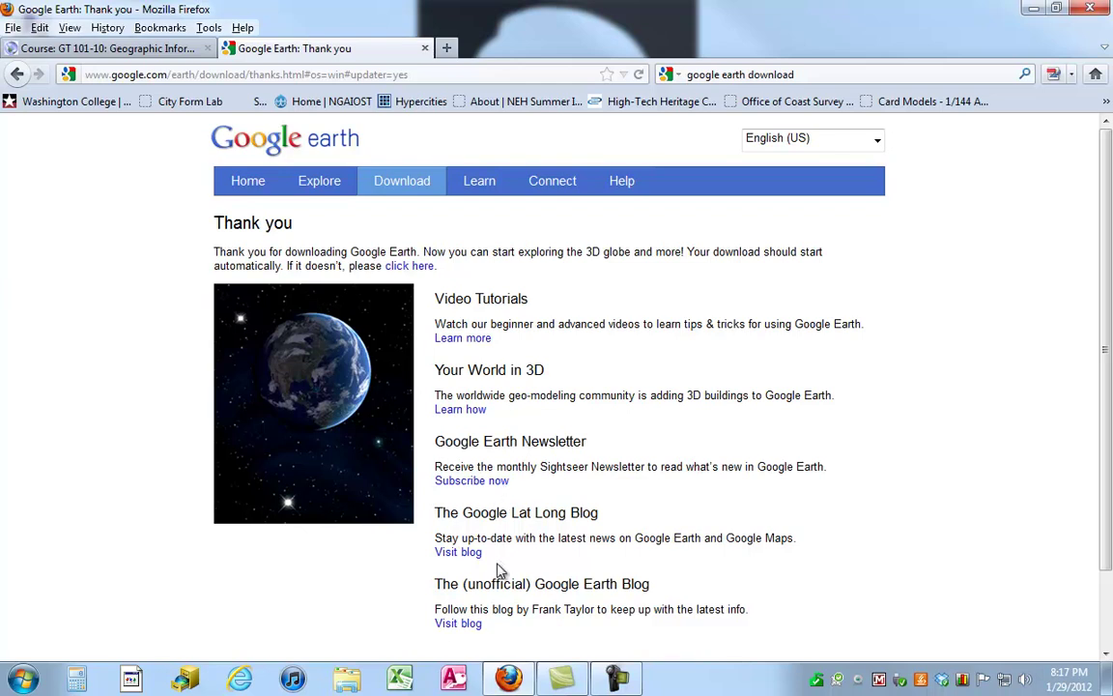
# Open the unofficial Google Earth Blog, read the recent posts down to the before/after USA imagery, and minimize the browser.
pyautogui.click(458, 624)
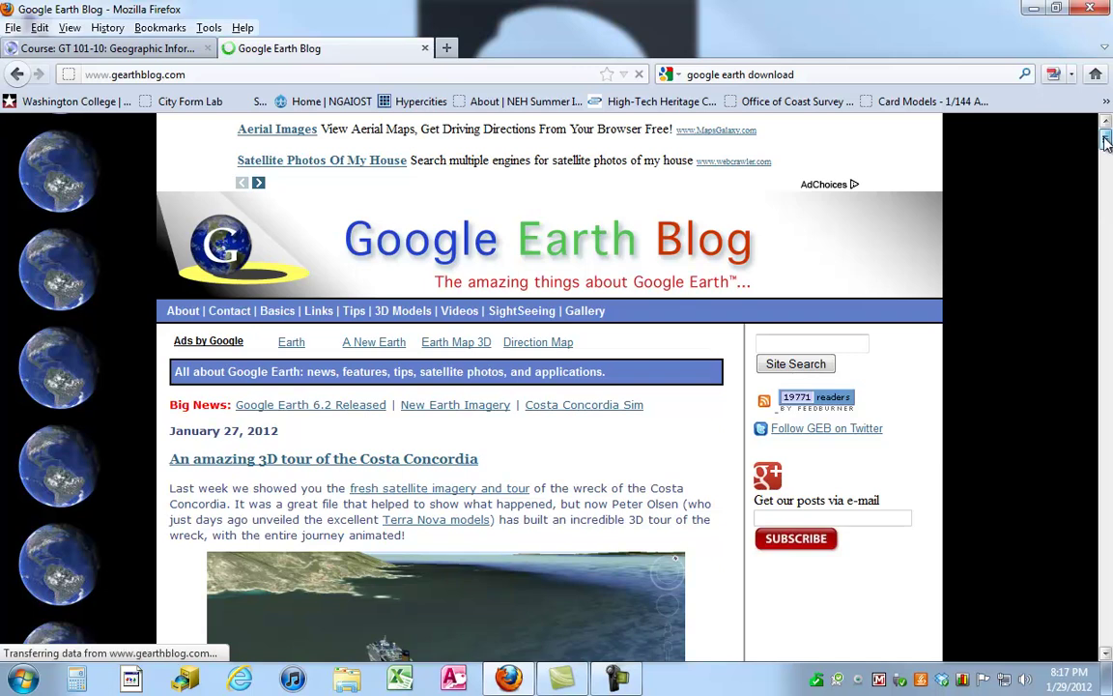
pyautogui.moveTo(1106, 138); pyautogui.dragTo(1107, 149)
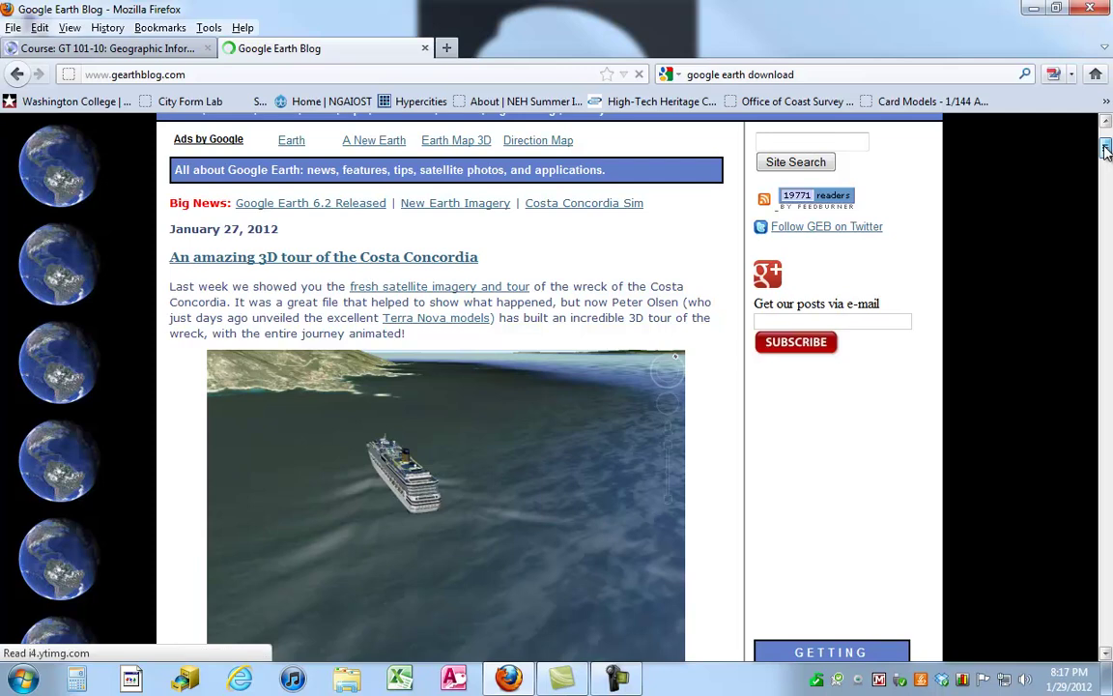
pyautogui.moveTo(1107, 150); pyautogui.dragTo(1106, 215)
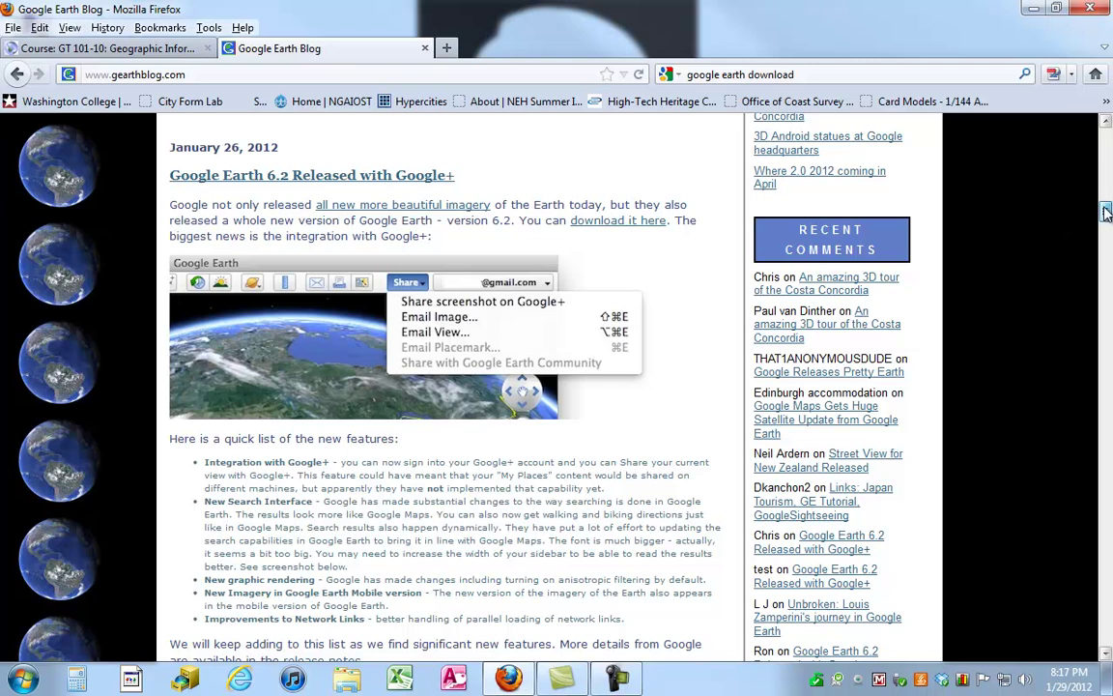
pyautogui.moveTo(1106, 212); pyautogui.dragTo(1102, 258)
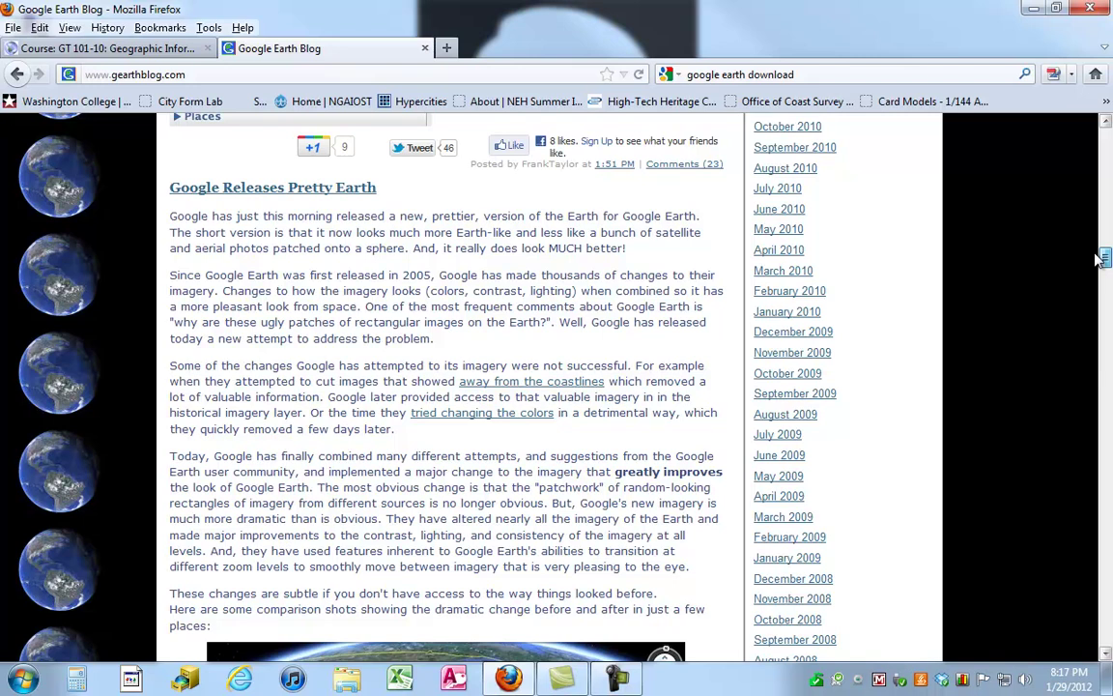
pyautogui.moveTo(1098, 258); pyautogui.dragTo(1096, 280)
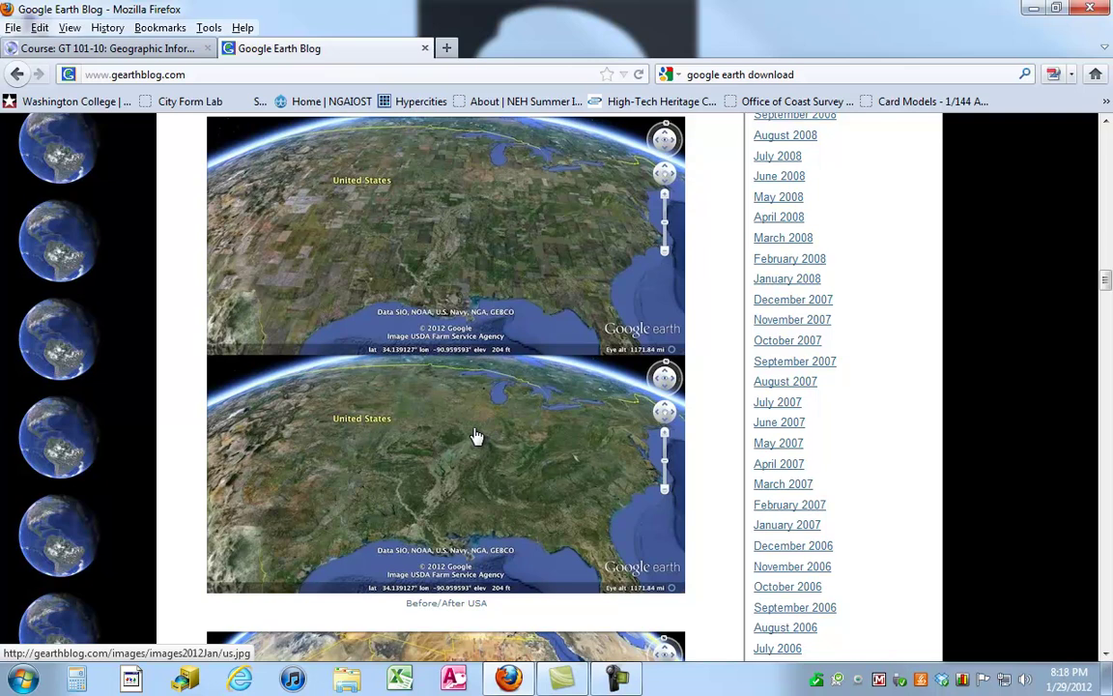
pyautogui.click(1030, 9)
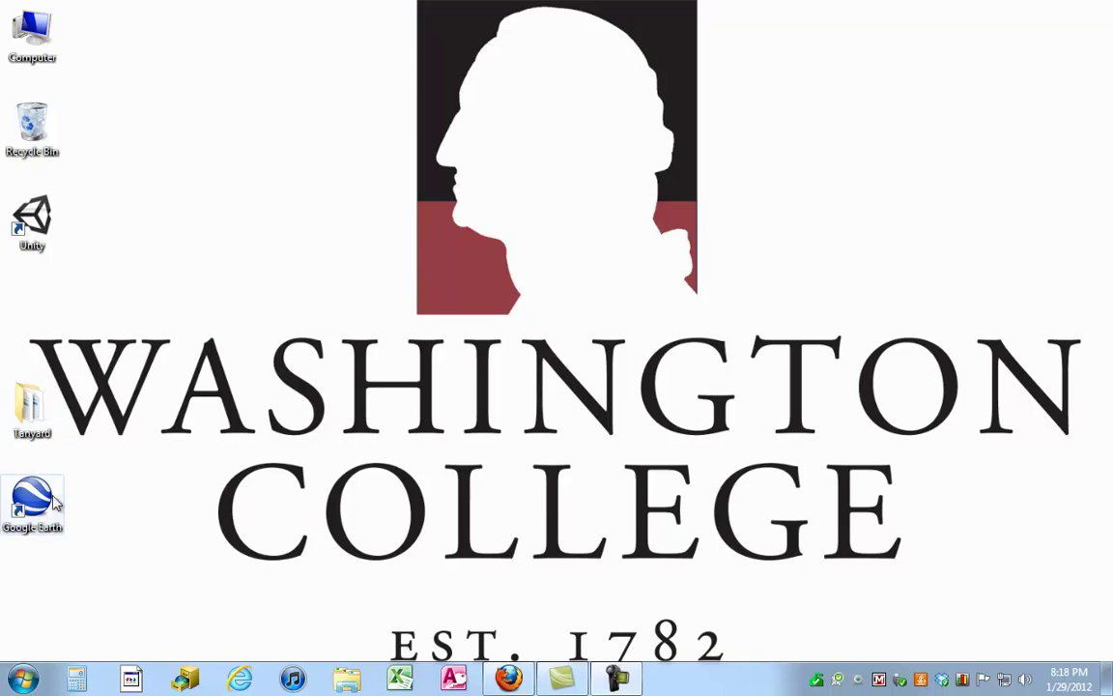
# Launch Google Earth from its folder among the installed programs.
pyautogui.click(22, 679)
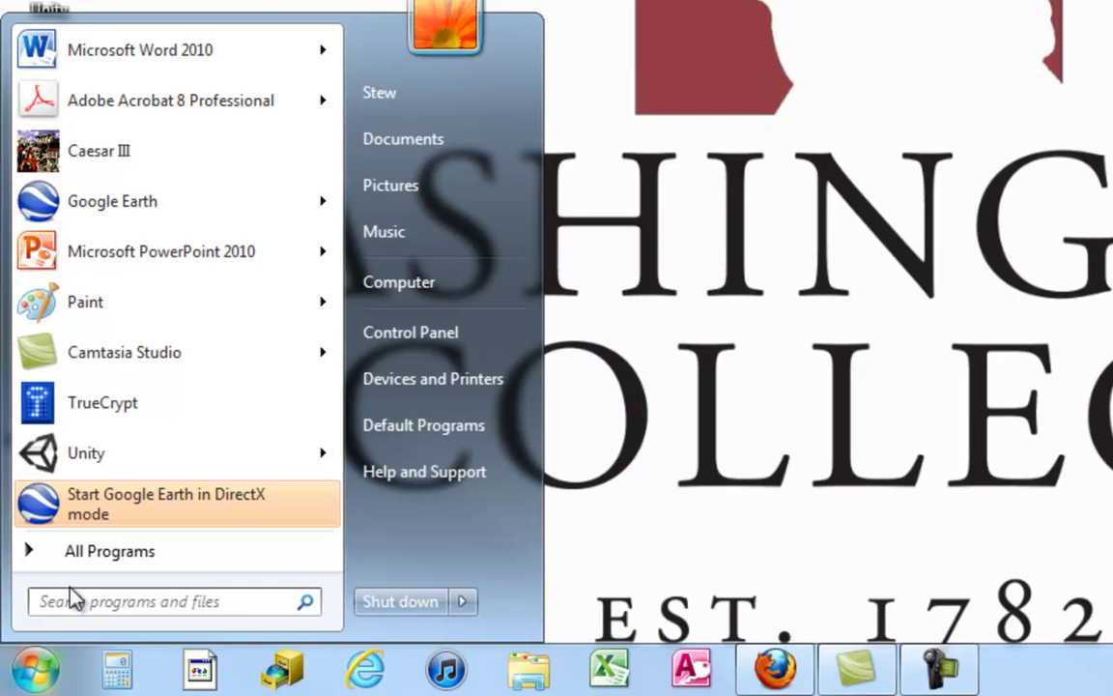
pyautogui.click(75, 551)
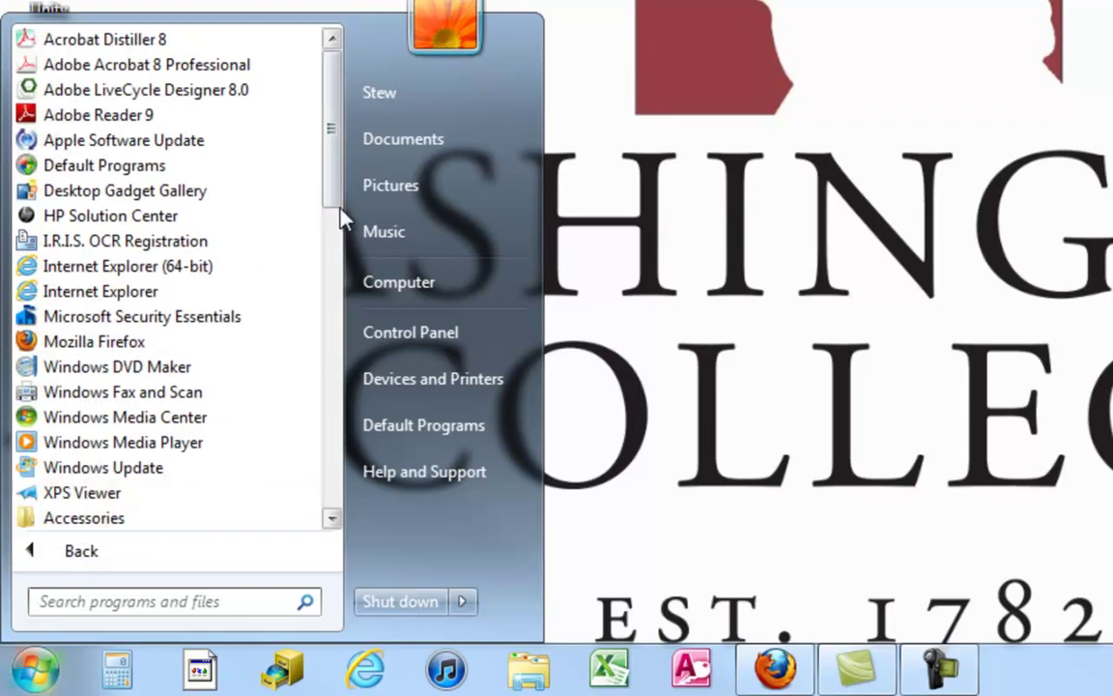
pyautogui.moveTo(334, 137); pyautogui.dragTo(334, 240)
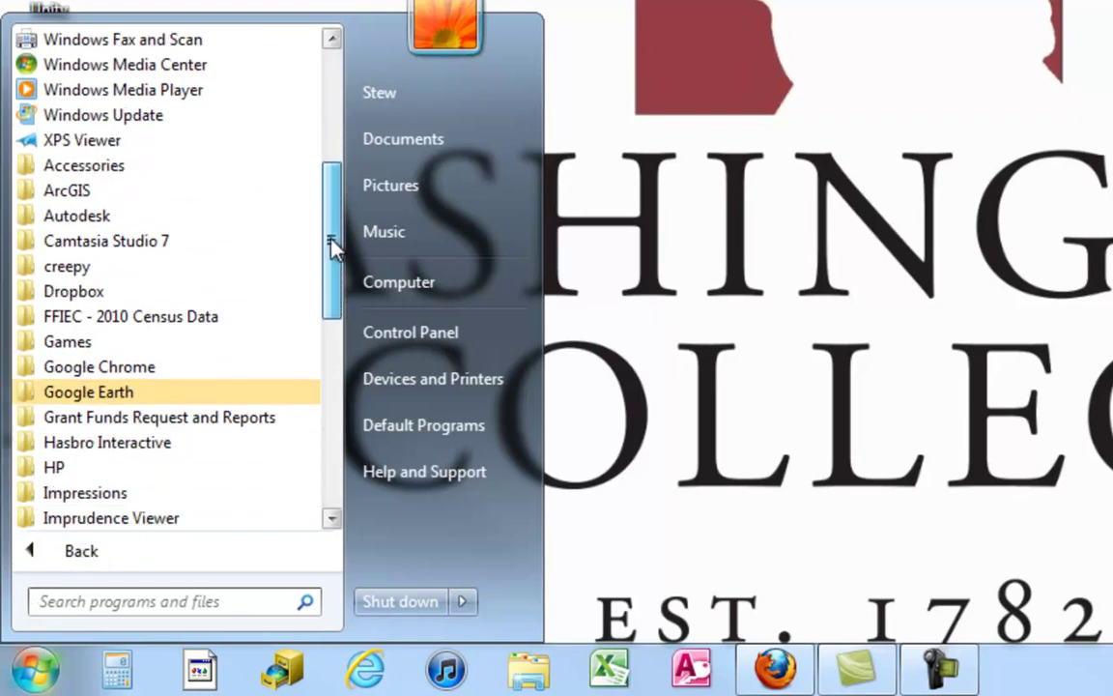
pyautogui.click(58, 396)
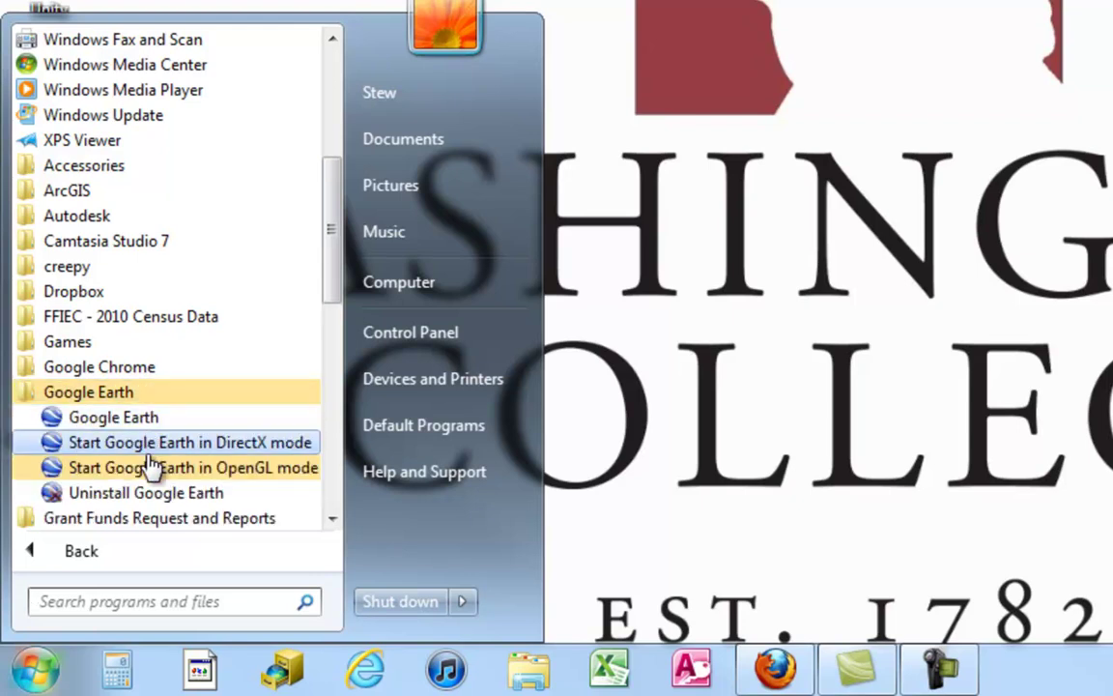
pyautogui.click(102, 426)
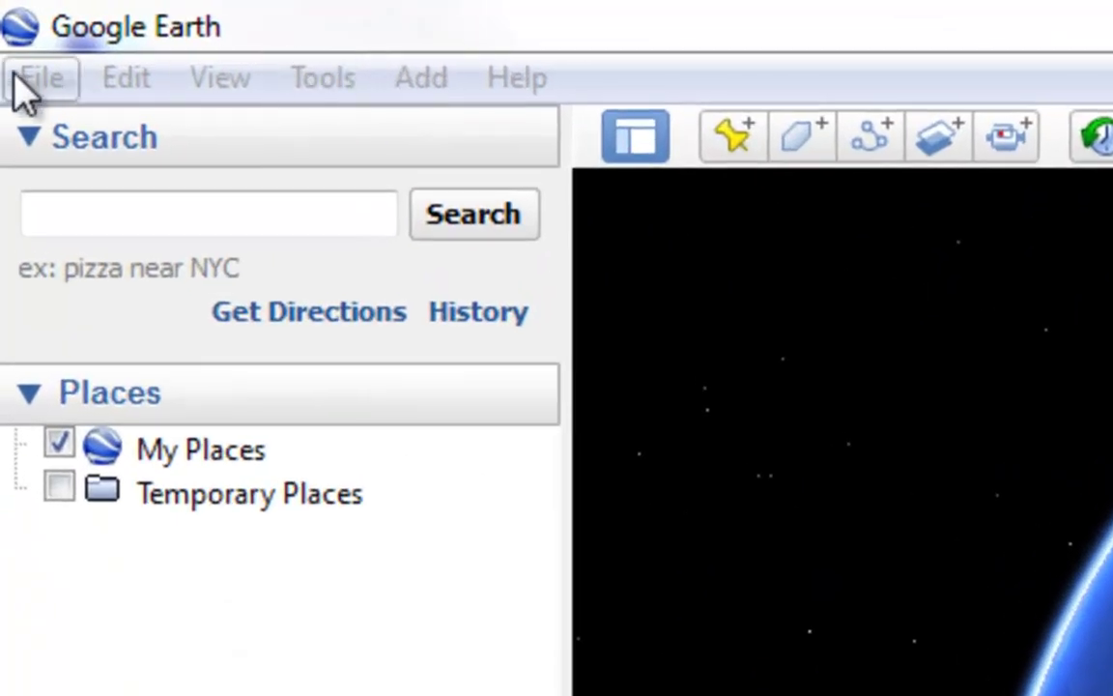
# Start emailing the current view, and cancel at the choice of email service.
pyautogui.click(43, 80)
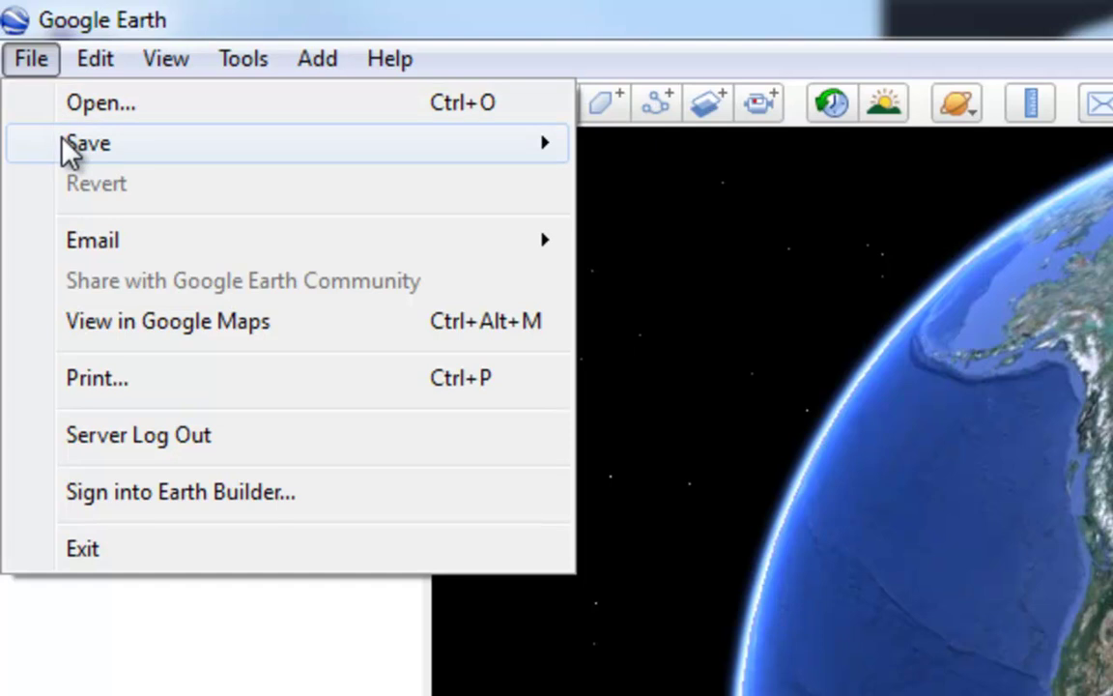
pyautogui.moveTo(92, 239)
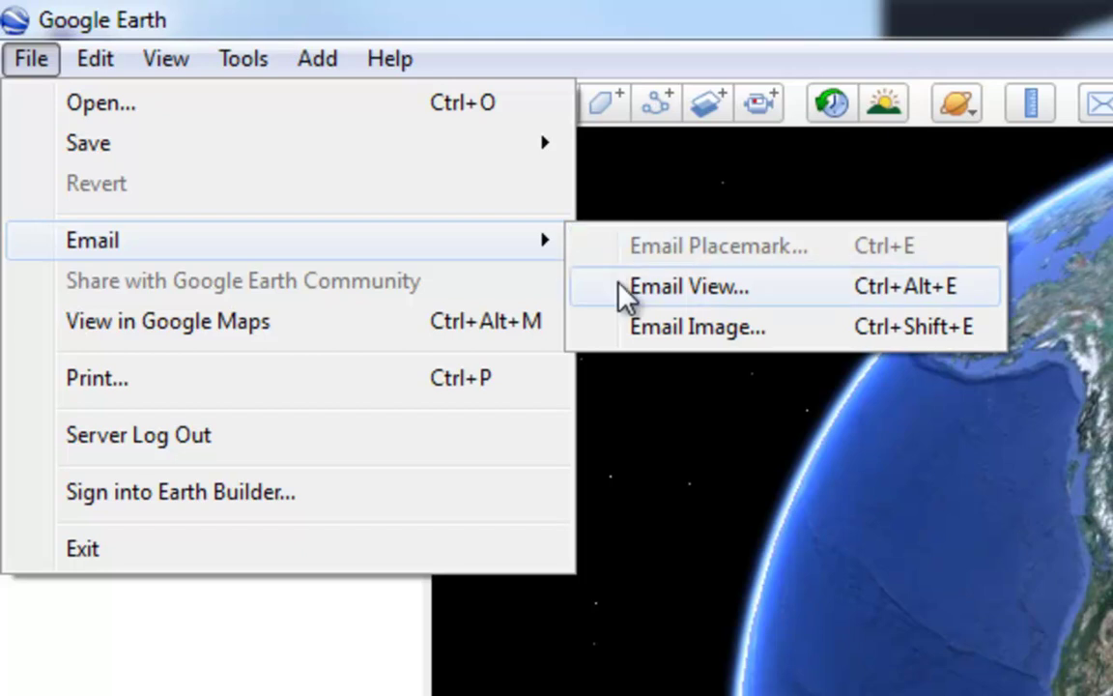
pyautogui.click(676, 286)
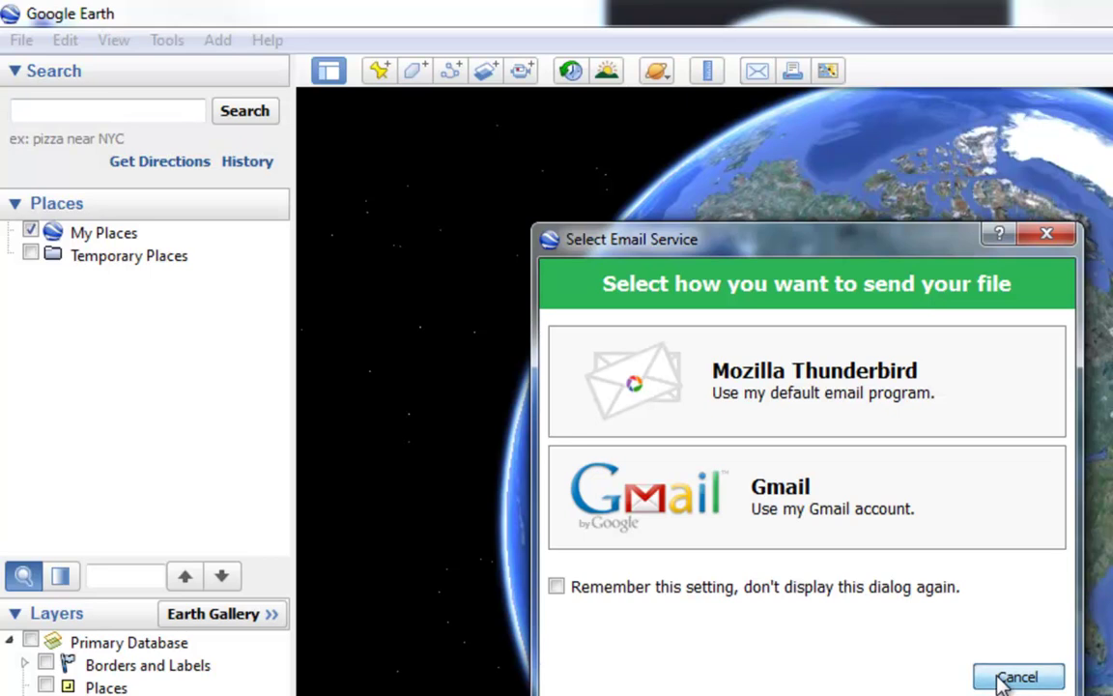
pyautogui.click(865, 670)
# Copy the current globe view as an image.
pyautogui.click(14, 46)
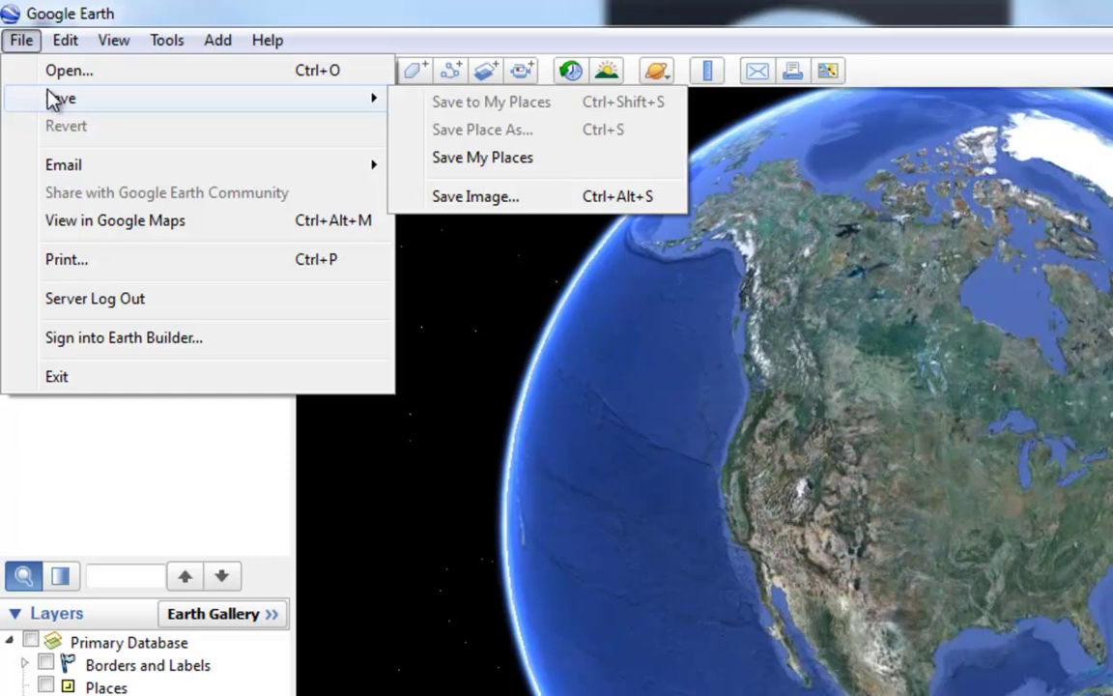
pyautogui.moveTo(66, 49)
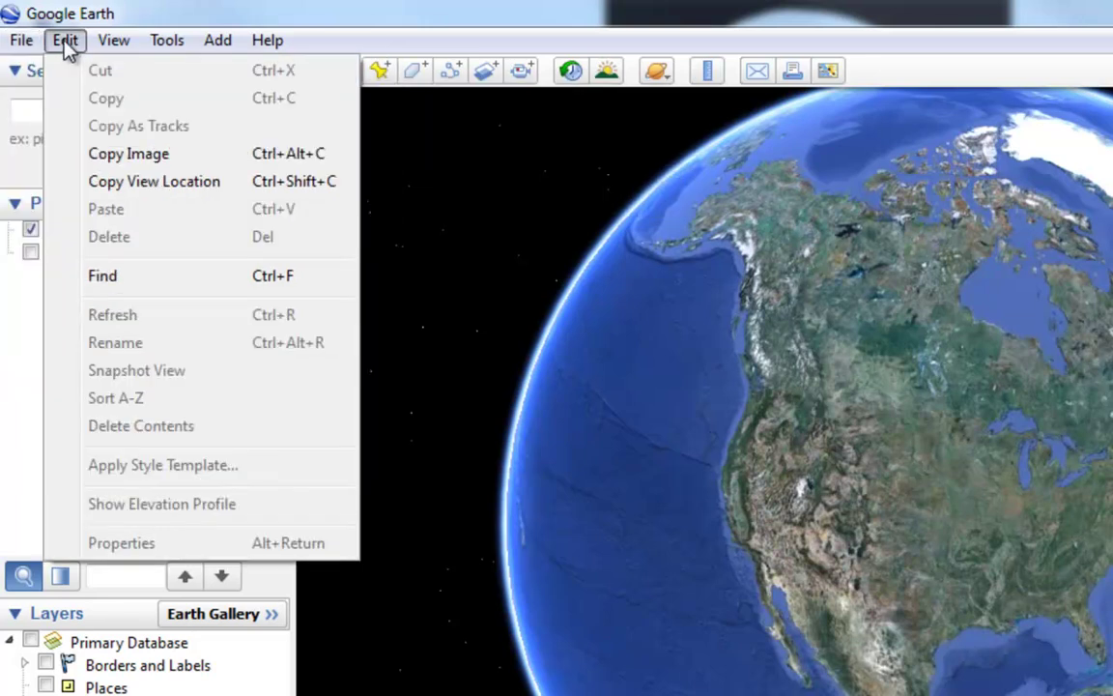
pyautogui.click(118, 159)
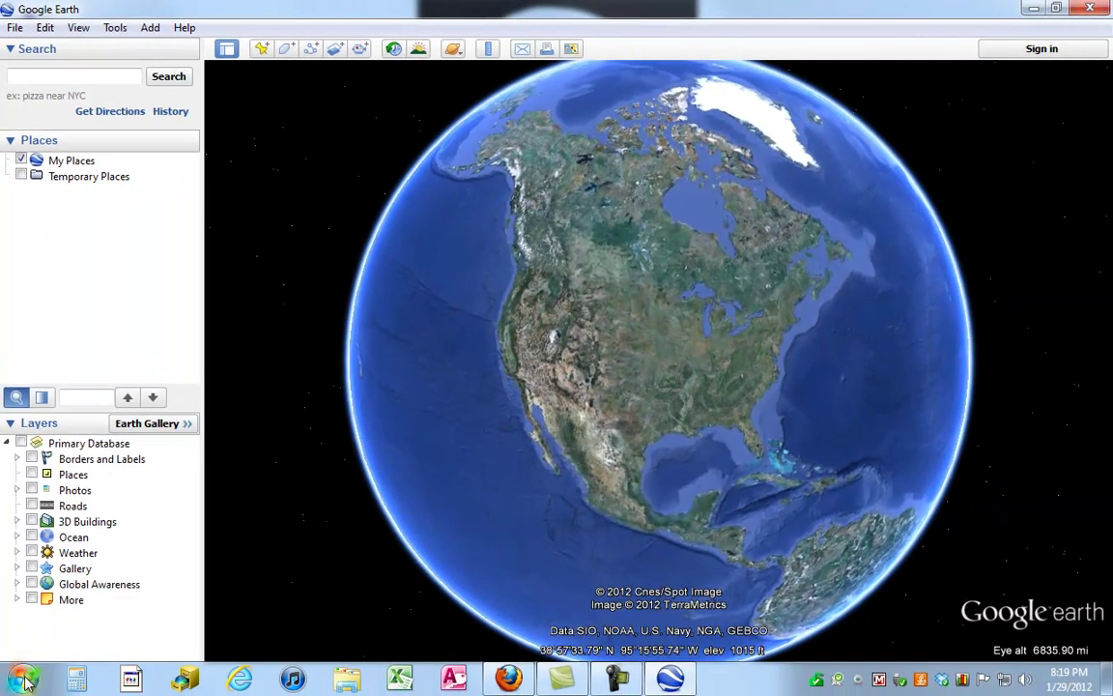
# Paste the copied globe image into a blank Microsoft Word 2010 document, and close the document without saving.
pyautogui.click(21, 679)
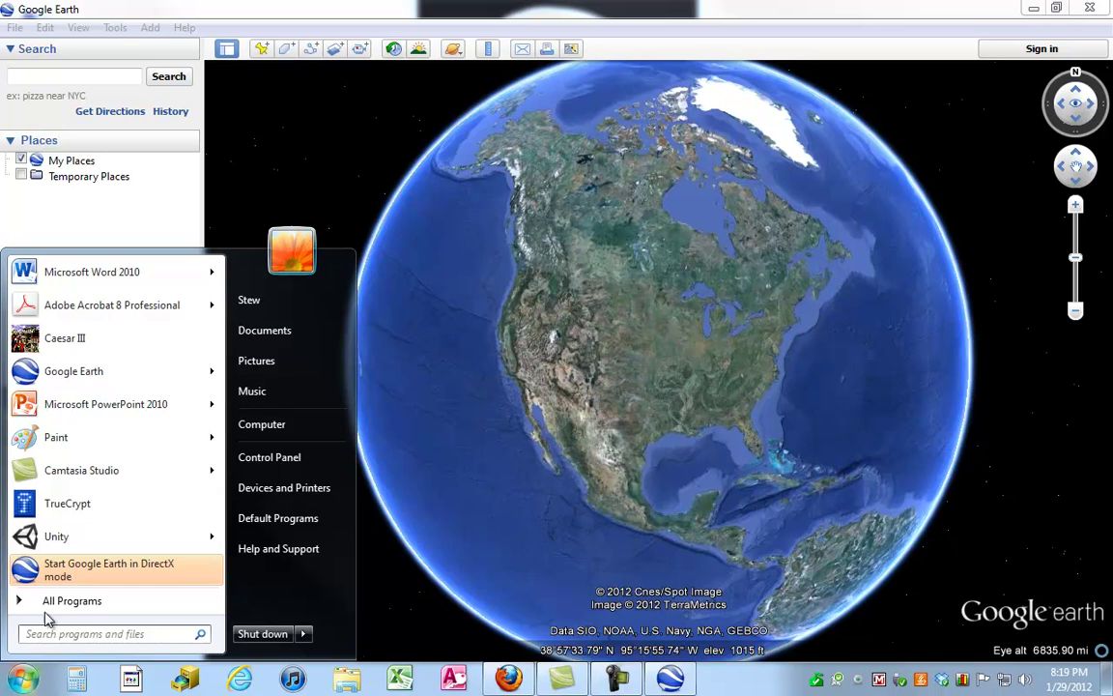
pyautogui.click(62, 272)
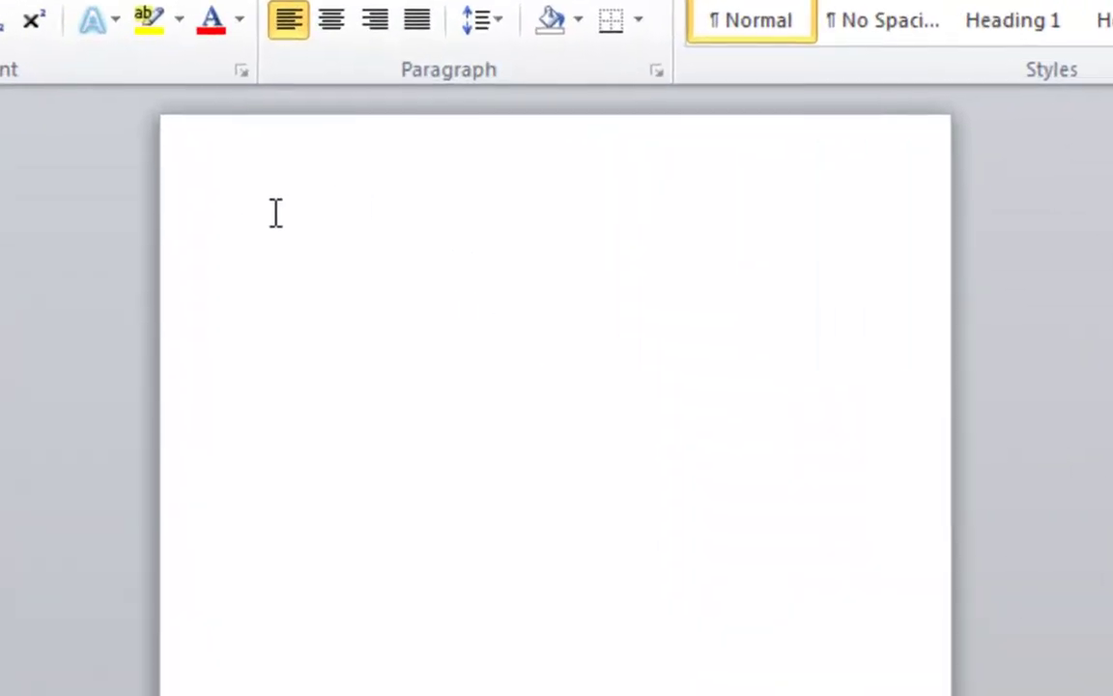
pyautogui.rightClick(275, 213)
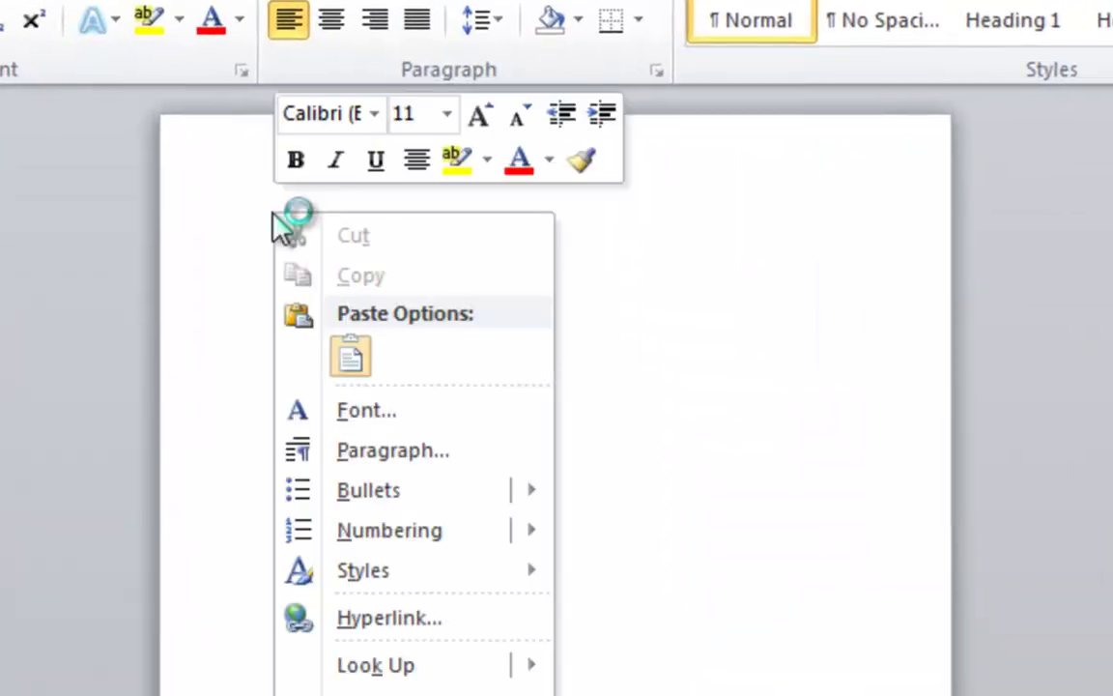
pyautogui.click(349, 356)
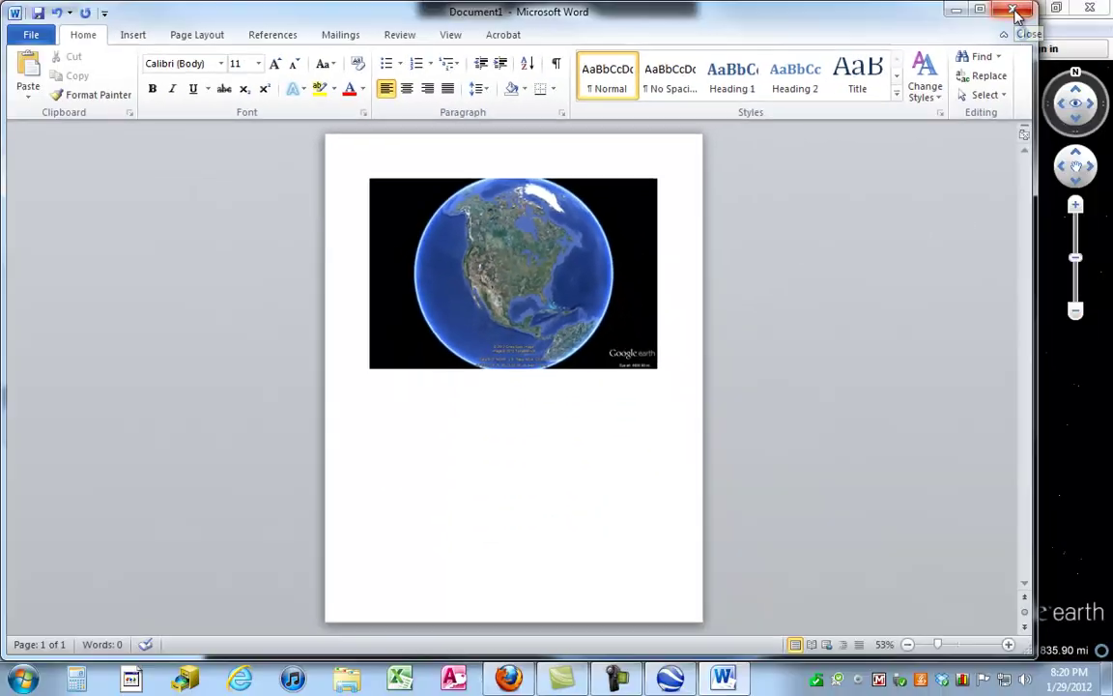
pyautogui.click(1014, 13)
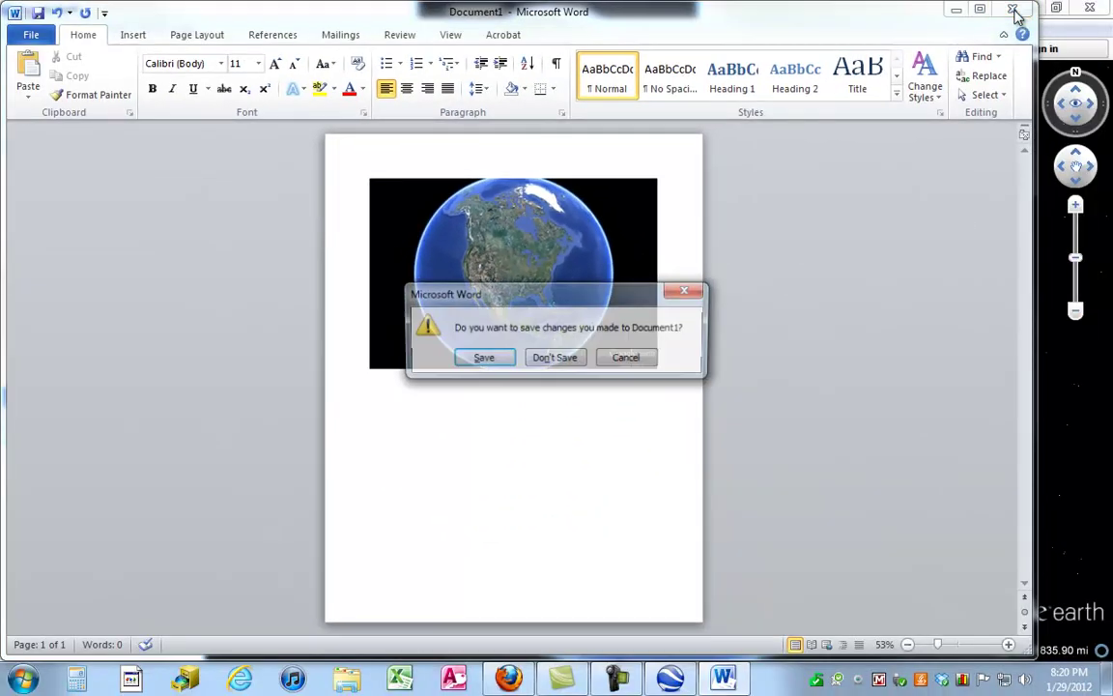
pyautogui.click(548, 358)
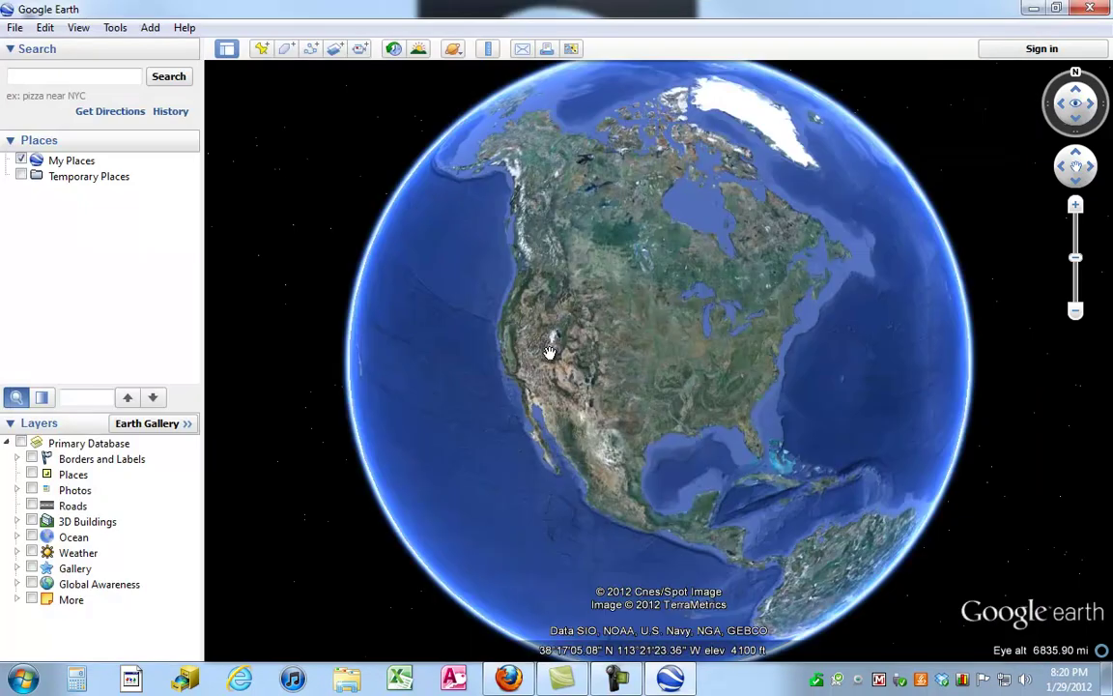
# Turn on the latitude/longitude grid and the overview map for the globe.
pyautogui.click(45, 29)
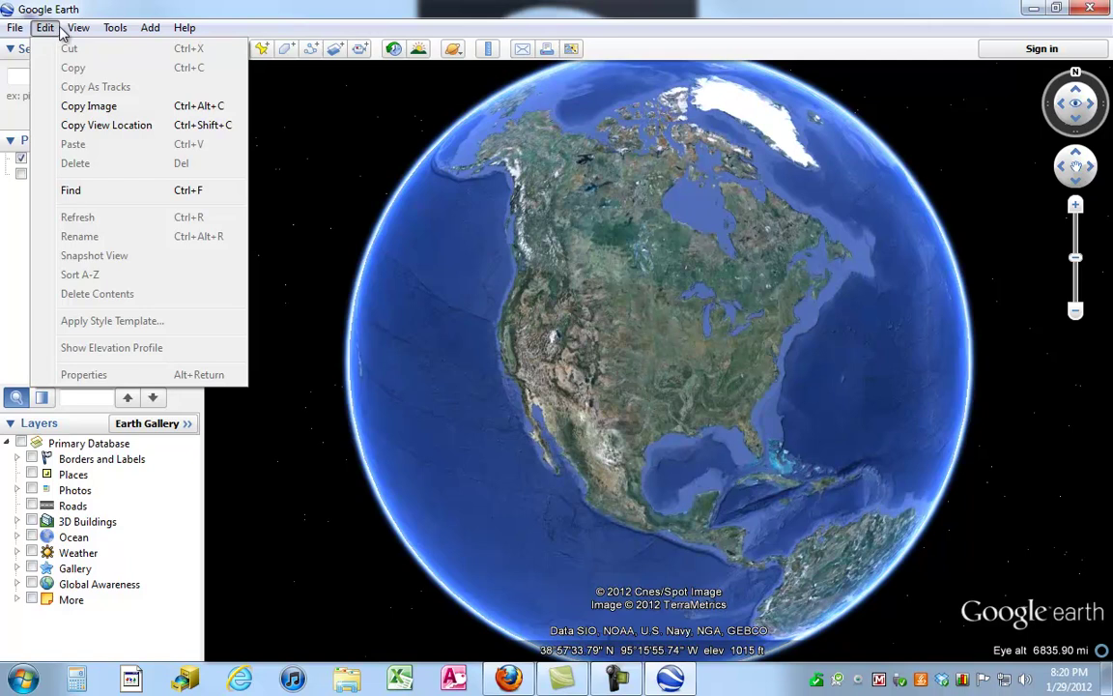
pyautogui.moveTo(74, 32)
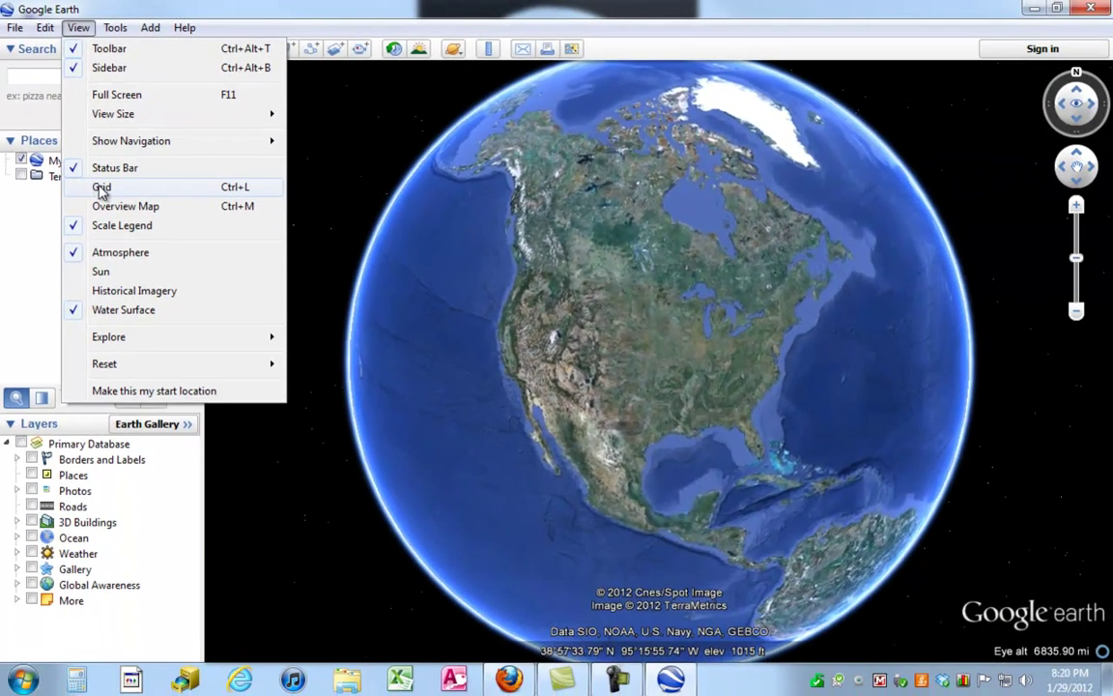
pyautogui.click(101, 188)
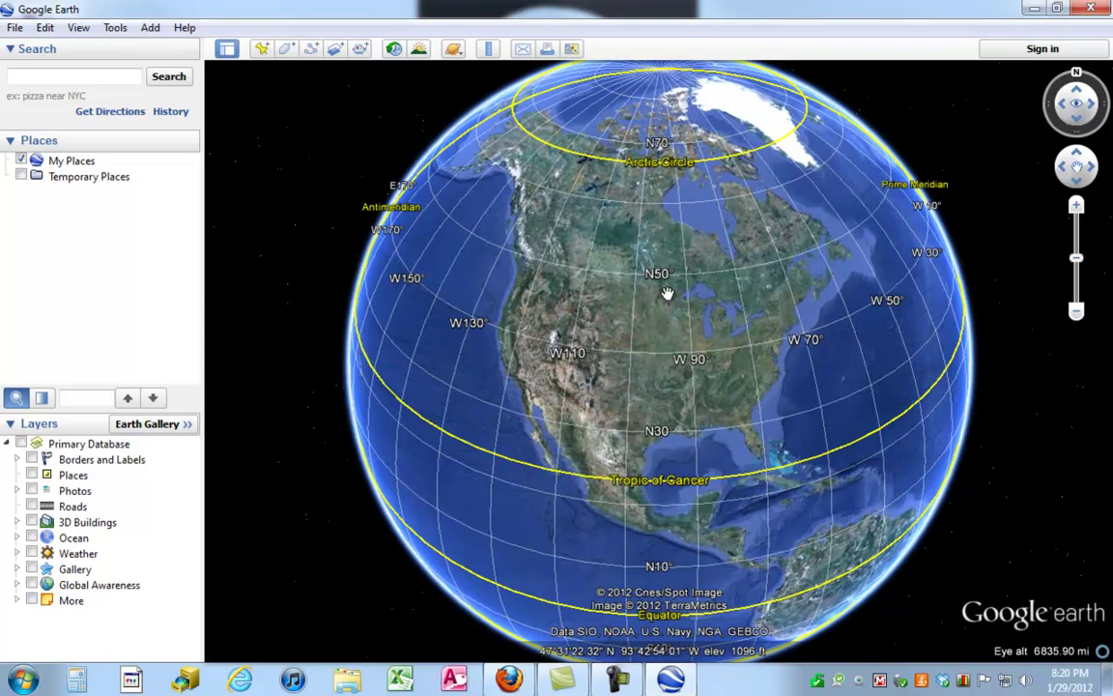
pyautogui.click(79, 28)
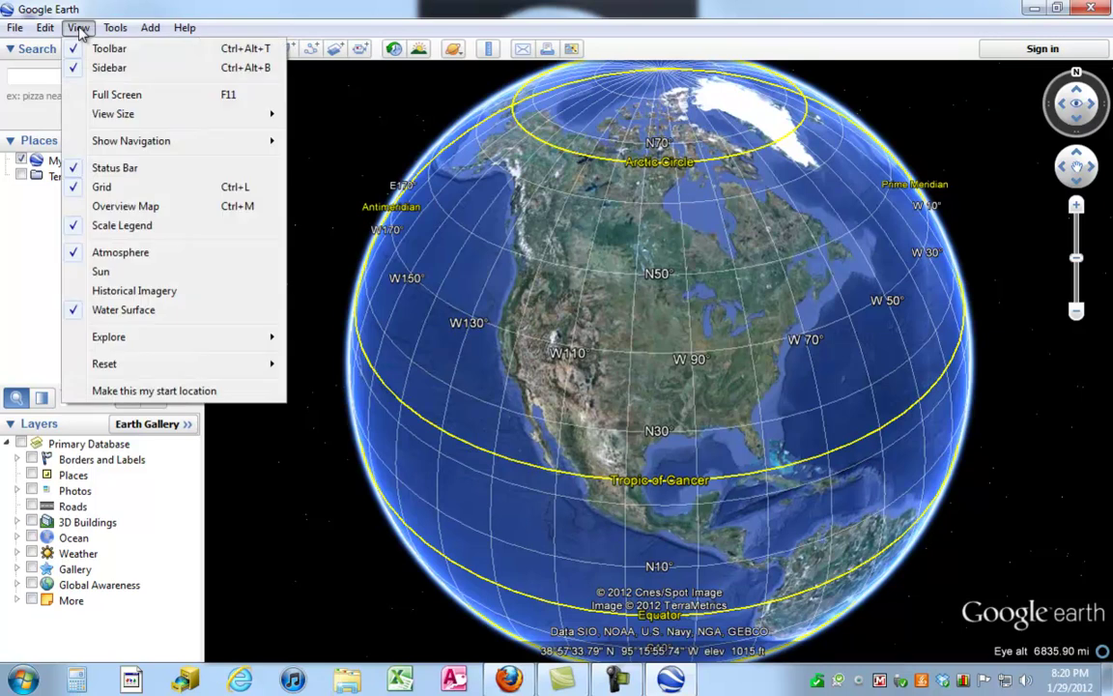
pyautogui.click(126, 206)
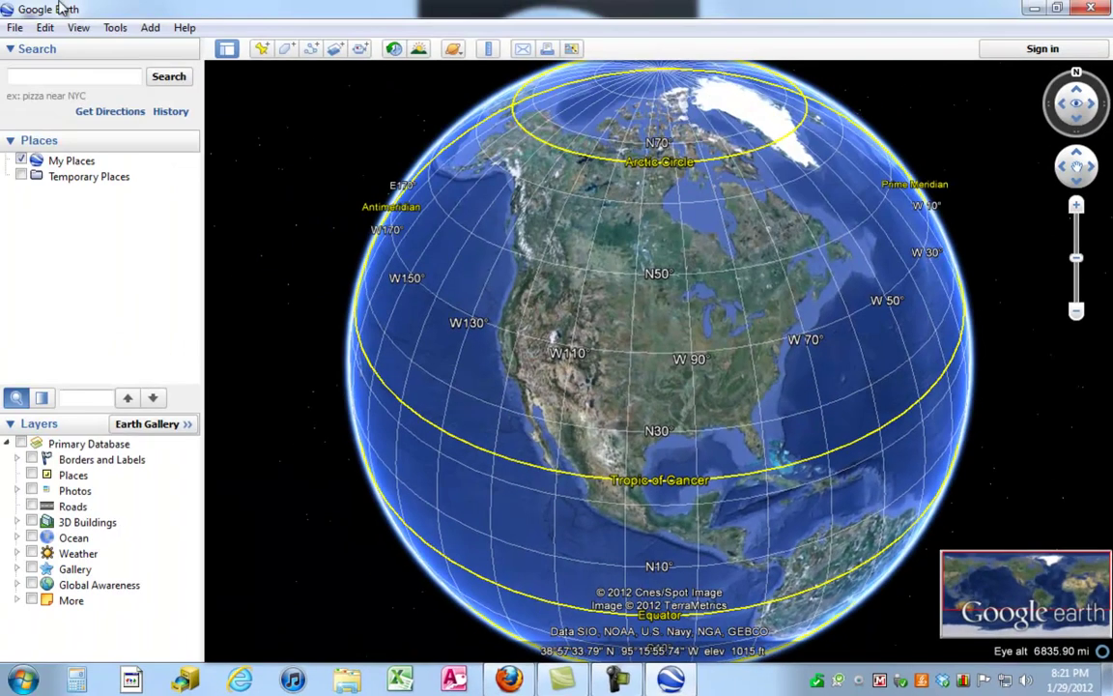
# Turn off the latitude/longitude grid on the globe.
pyautogui.click(77, 28)
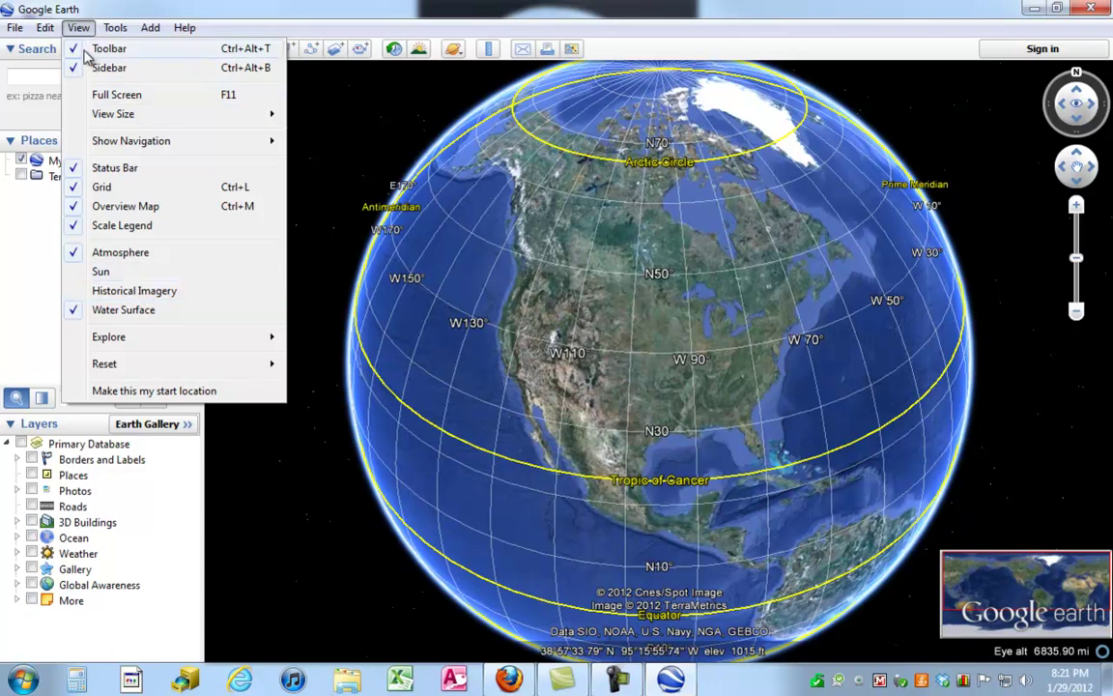
pyautogui.click(101, 187)
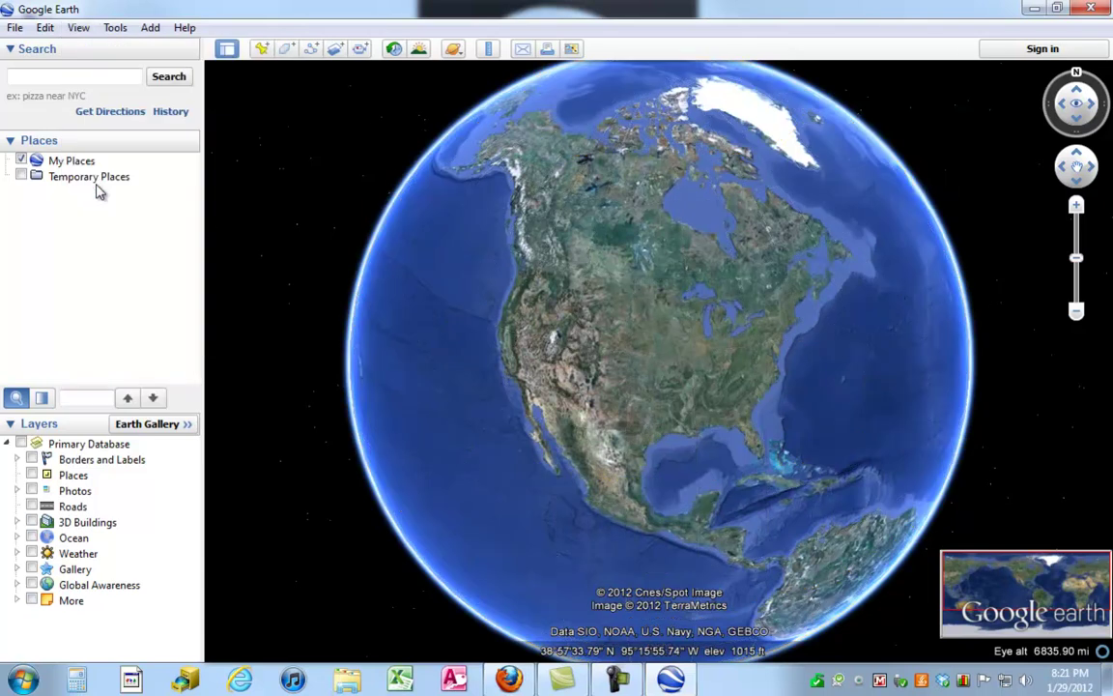
# Measure the straight-line distance in miles from the US west coast to the east coast, clear the line and close the Ruler.
pyautogui.click(117, 29)
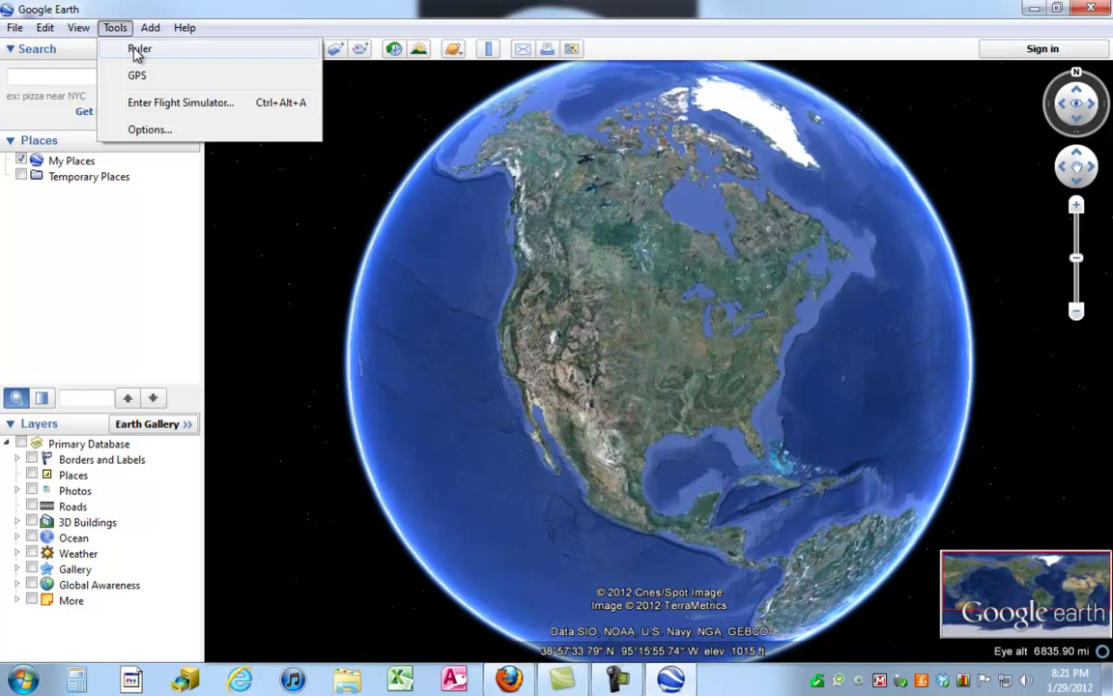
pyautogui.click(138, 50)
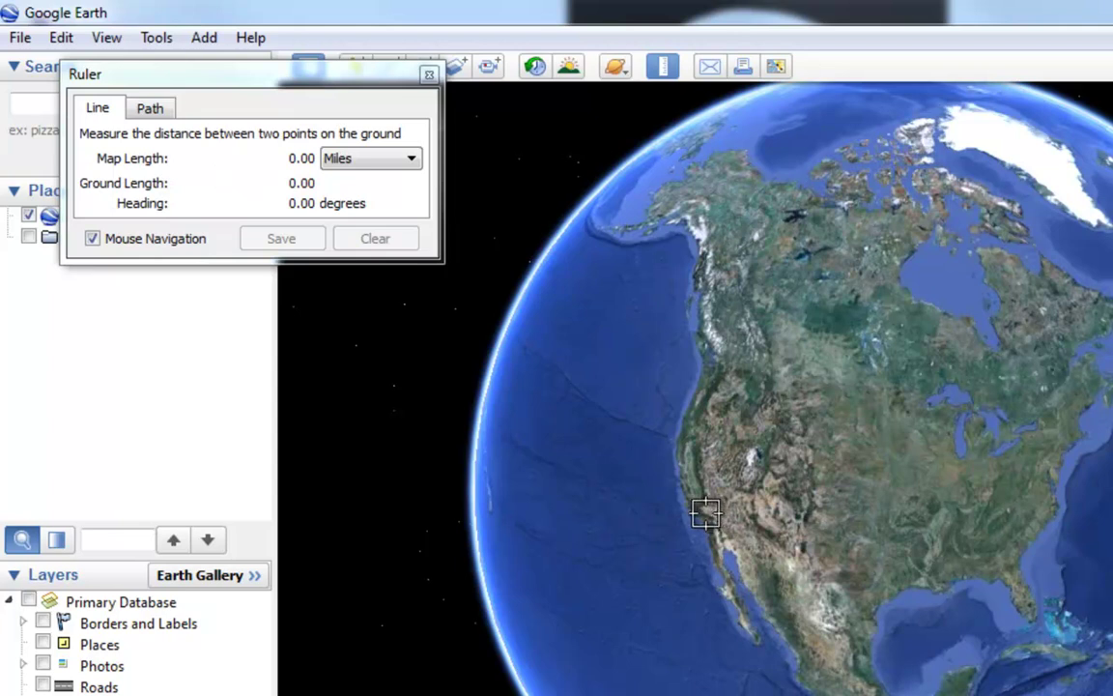
pyautogui.click(681, 466)
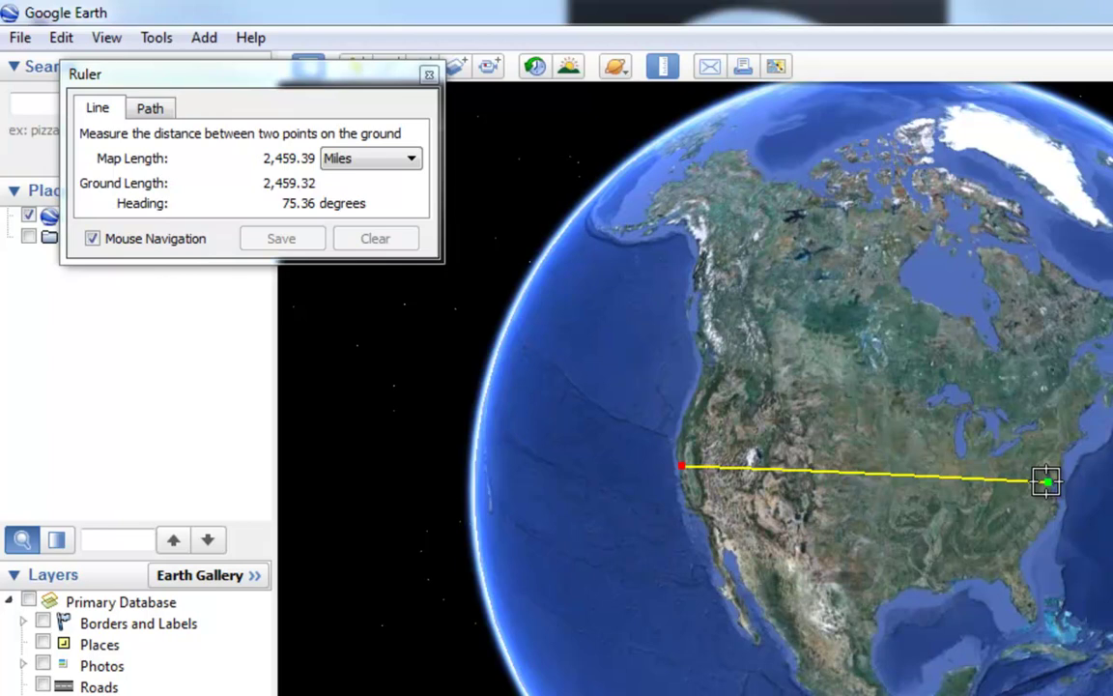
pyautogui.click(1045, 480)
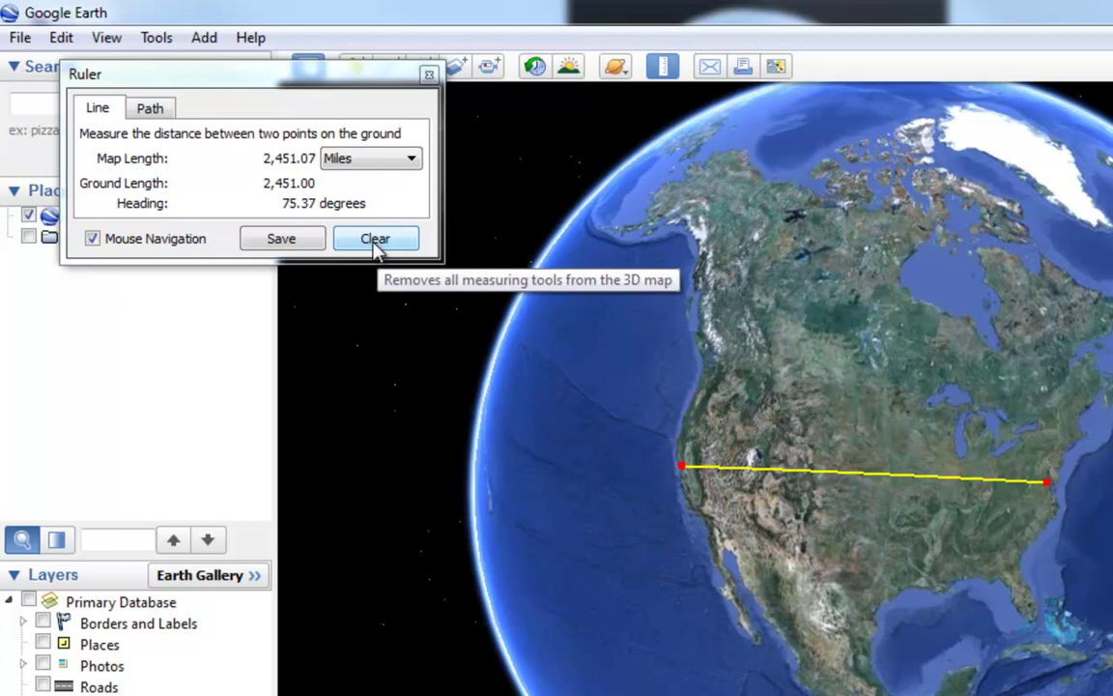
pyautogui.click(375, 241)
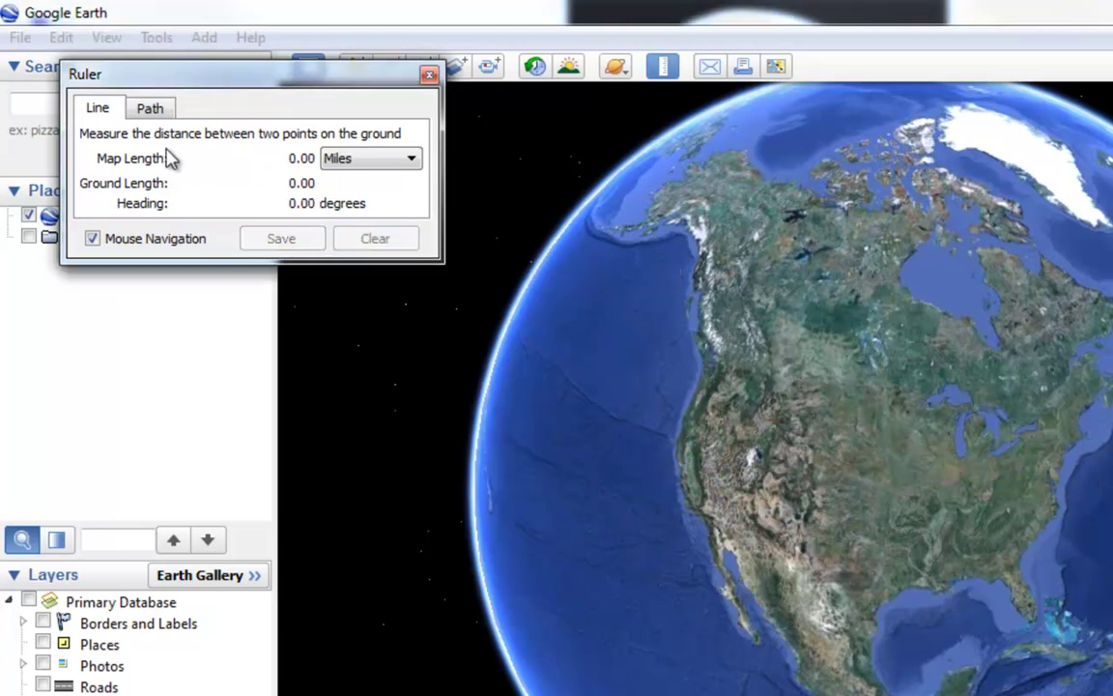
pyautogui.click(429, 75)
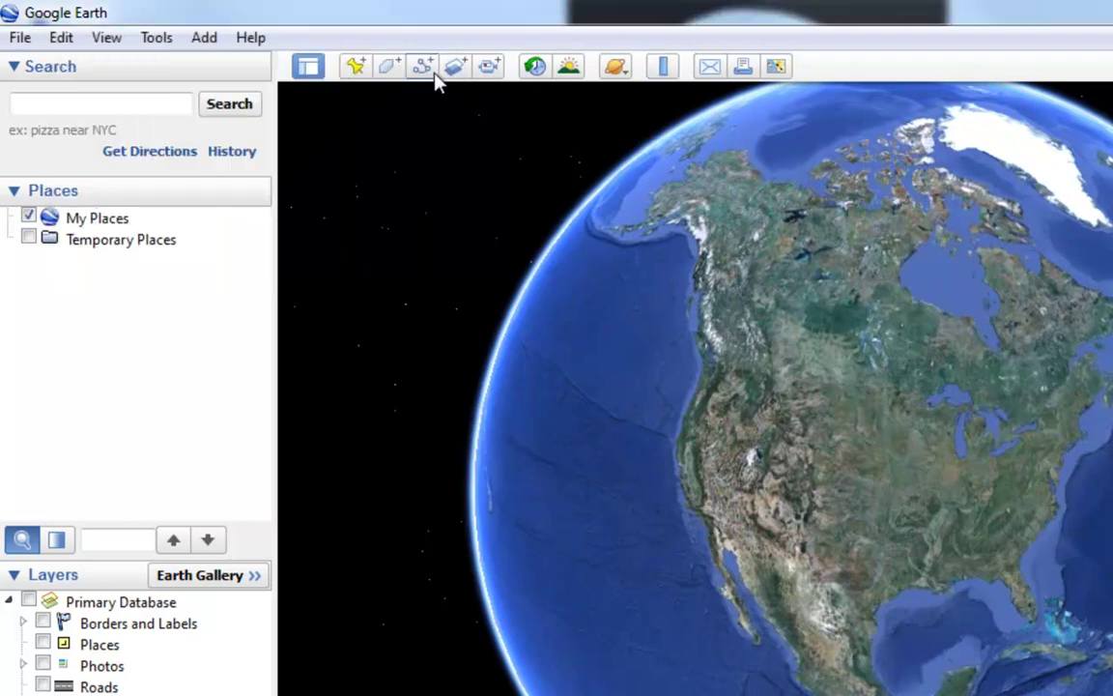
# Examine the GPS Import settings for device, import type and output, and close them without importing.
pyautogui.click(157, 42)
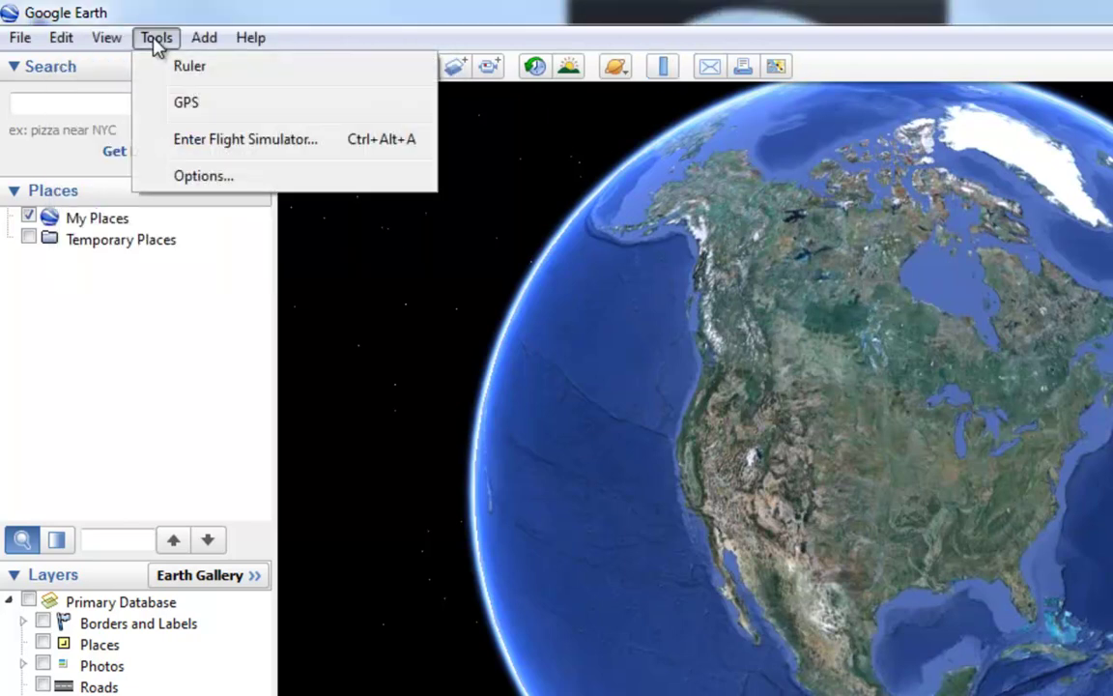
pyautogui.click(188, 104)
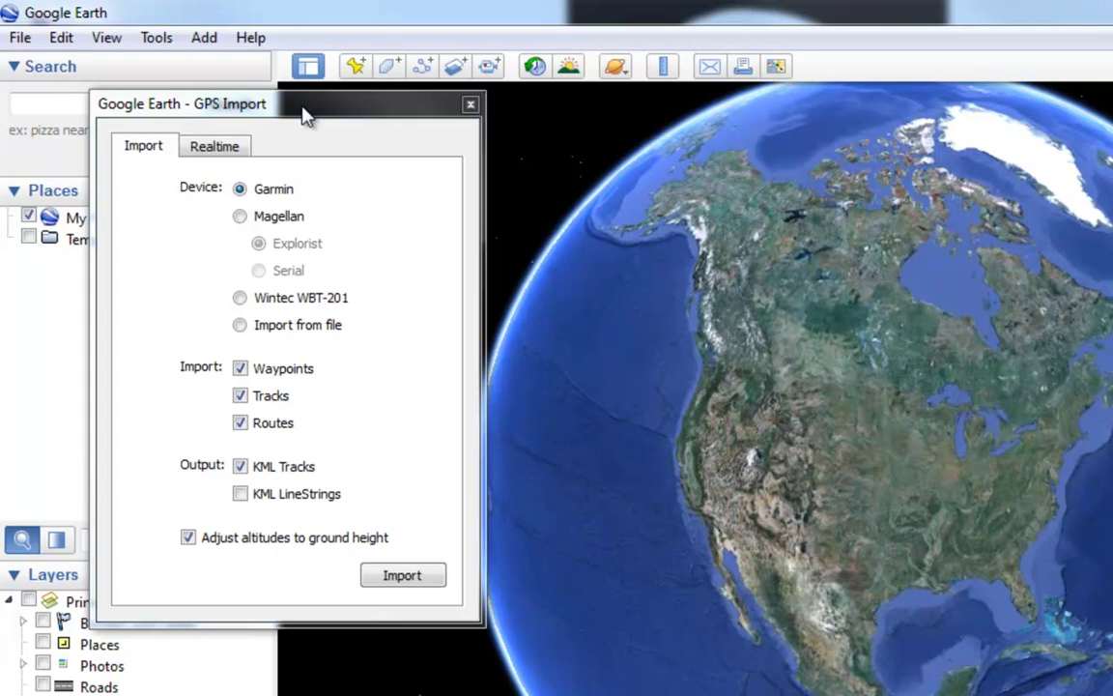
pyautogui.click(471, 107)
# Review the 3D View and Touring options, and cancel without changing any settings.
pyautogui.click(157, 41)
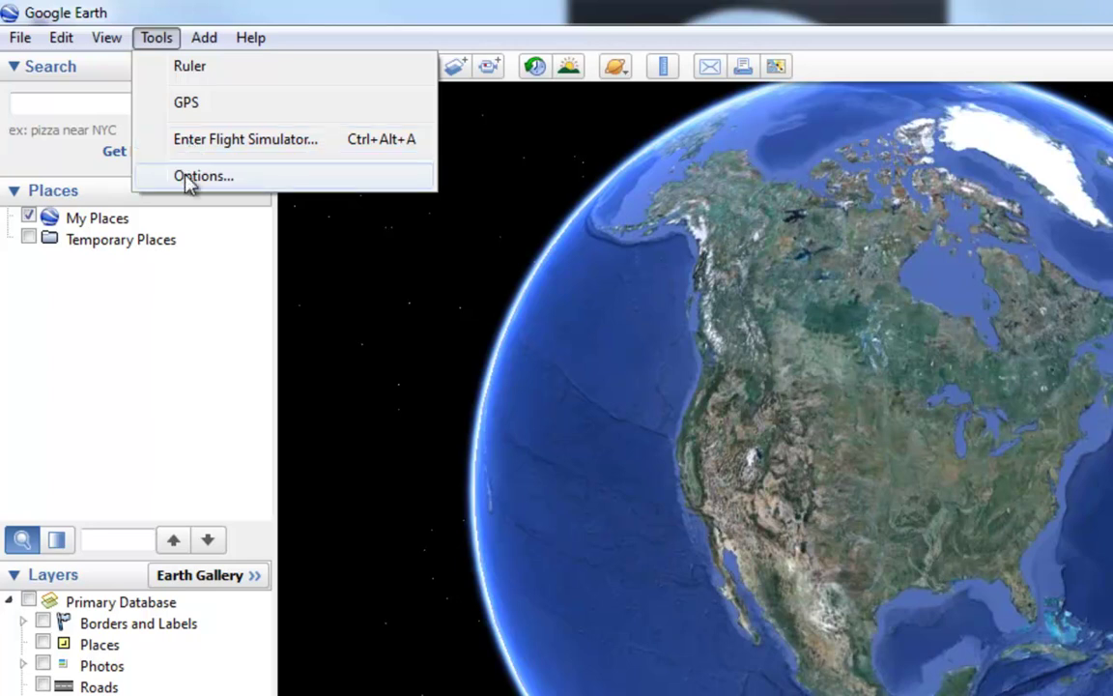
pyautogui.click(199, 176)
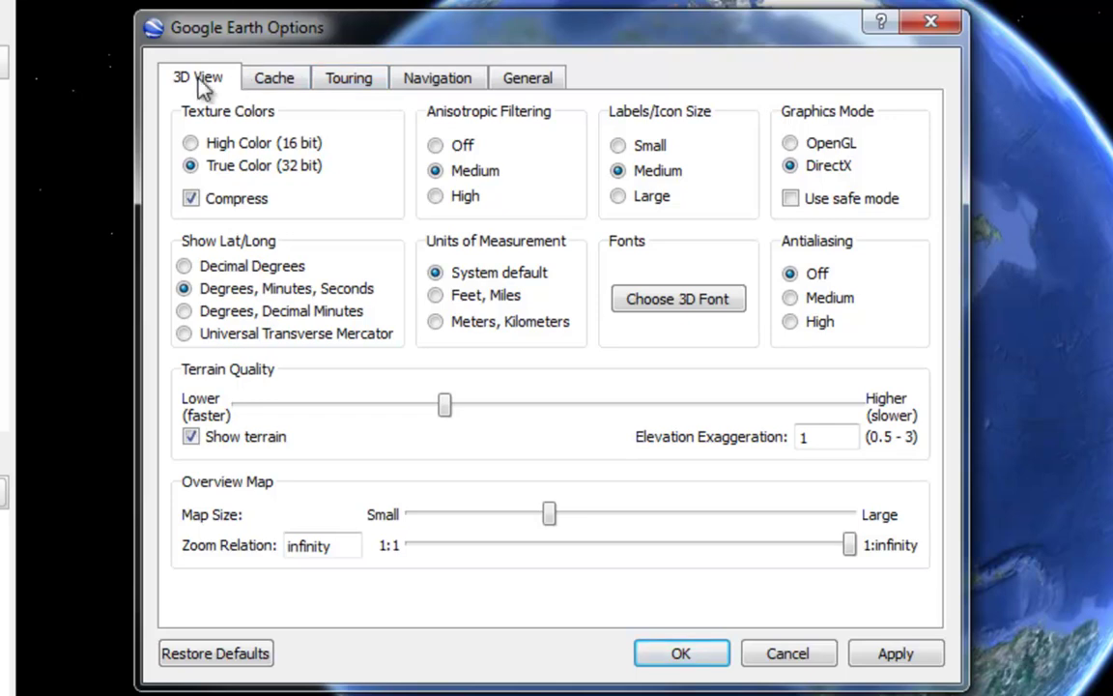
pyautogui.click(341, 81)
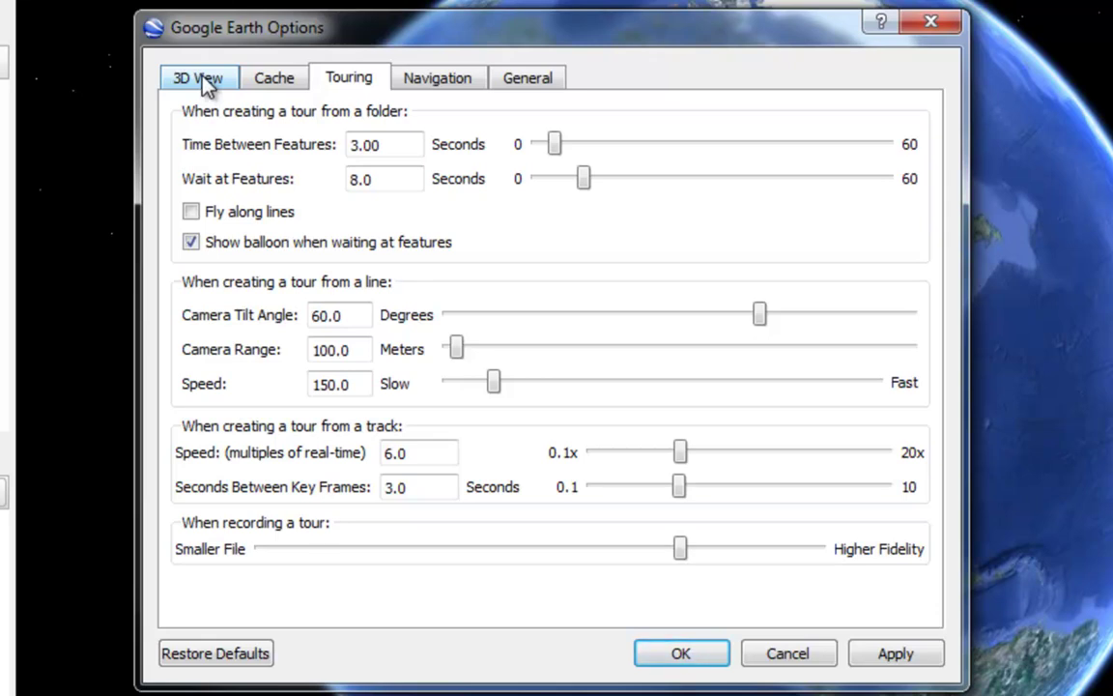
pyautogui.click(800, 661)
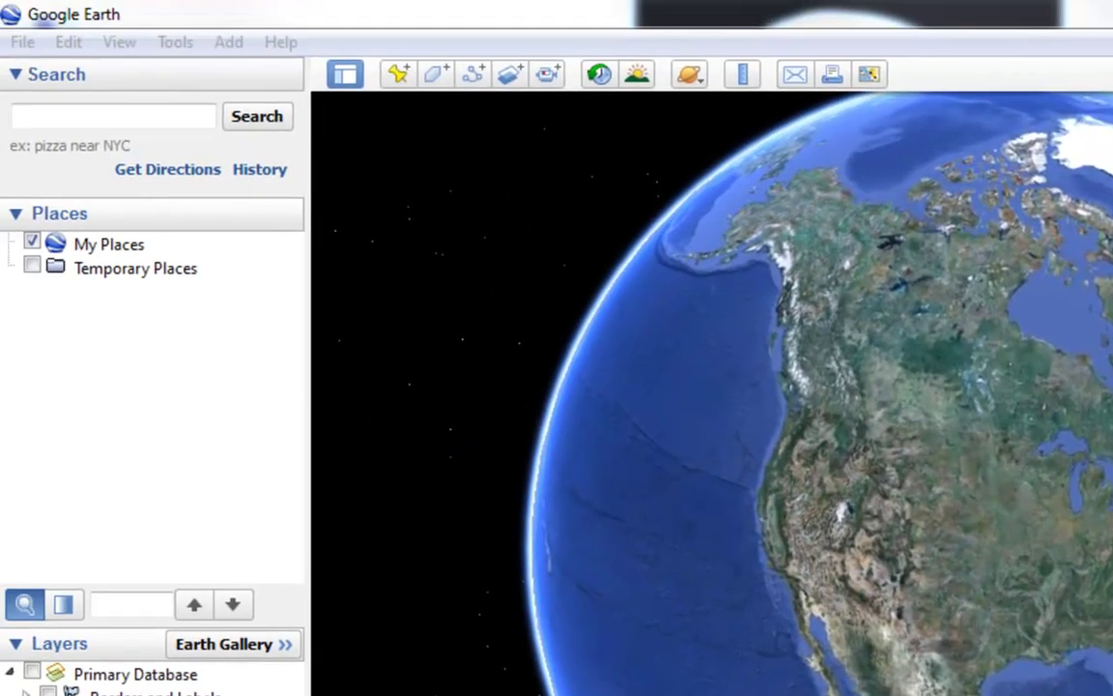
# Look over the kinds of items that can be added, and view and close the About Google Earth version information.
pyautogui.click(228, 44)
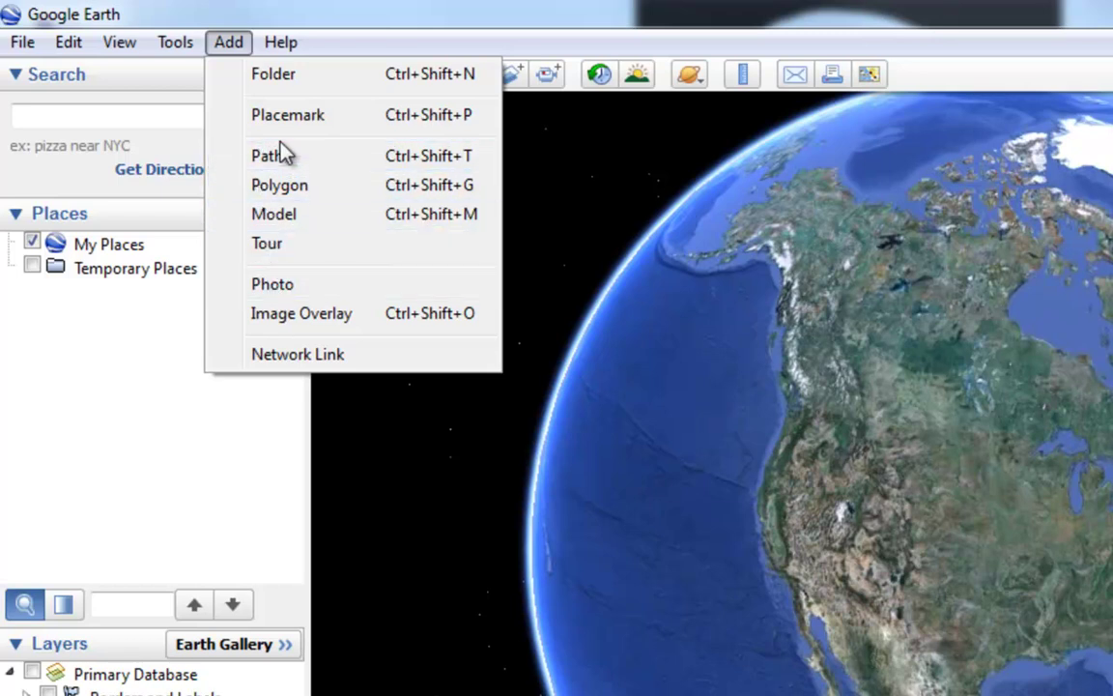
pyautogui.click(289, 41)
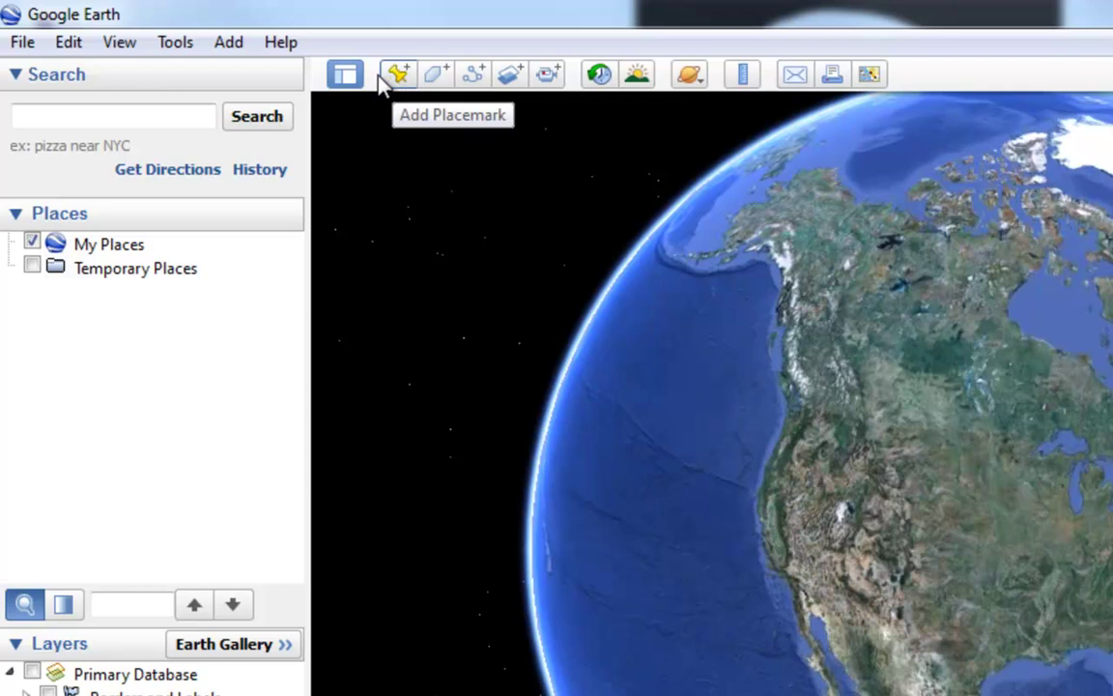
pyautogui.click(280, 43)
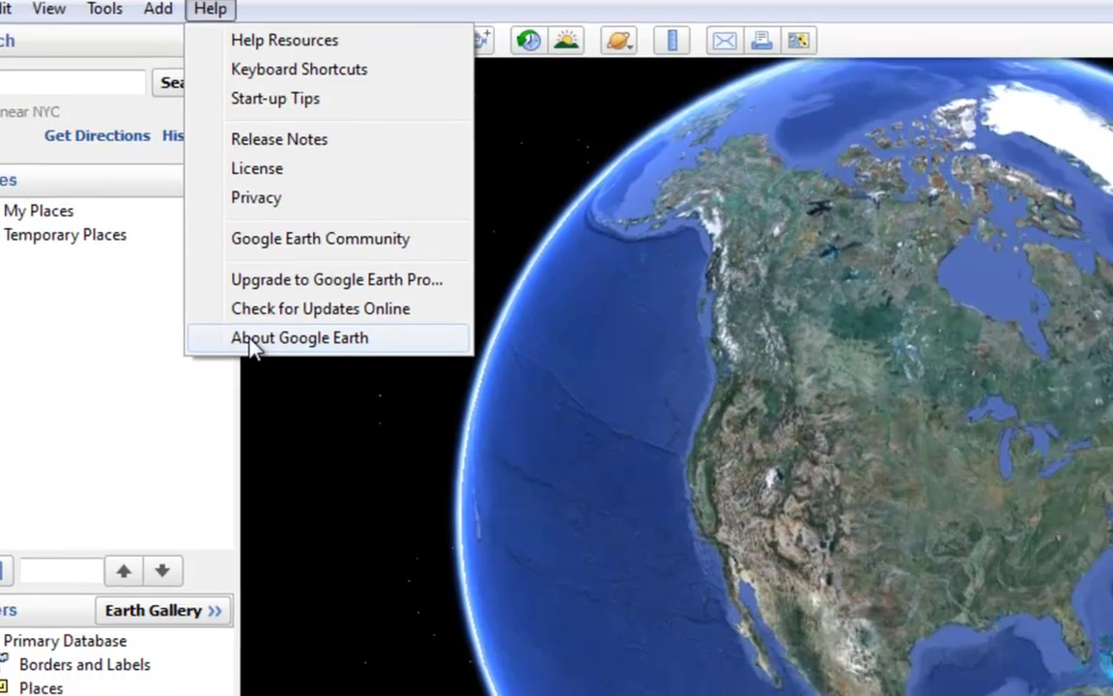
pyautogui.click(324, 372)
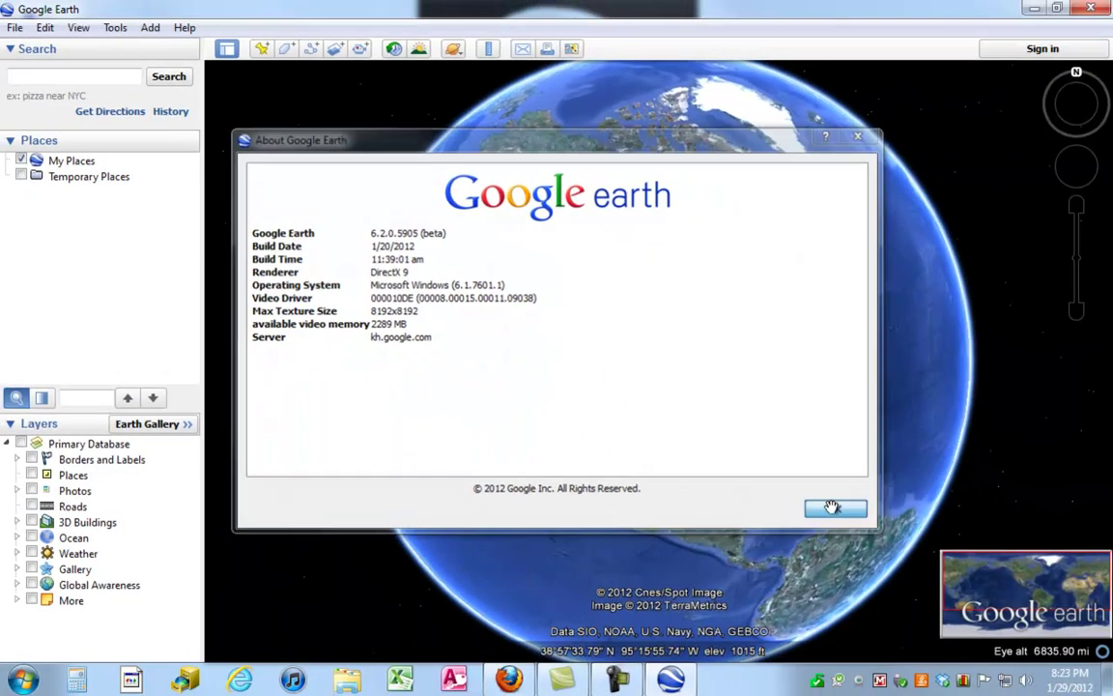
pyautogui.click(961, 635)
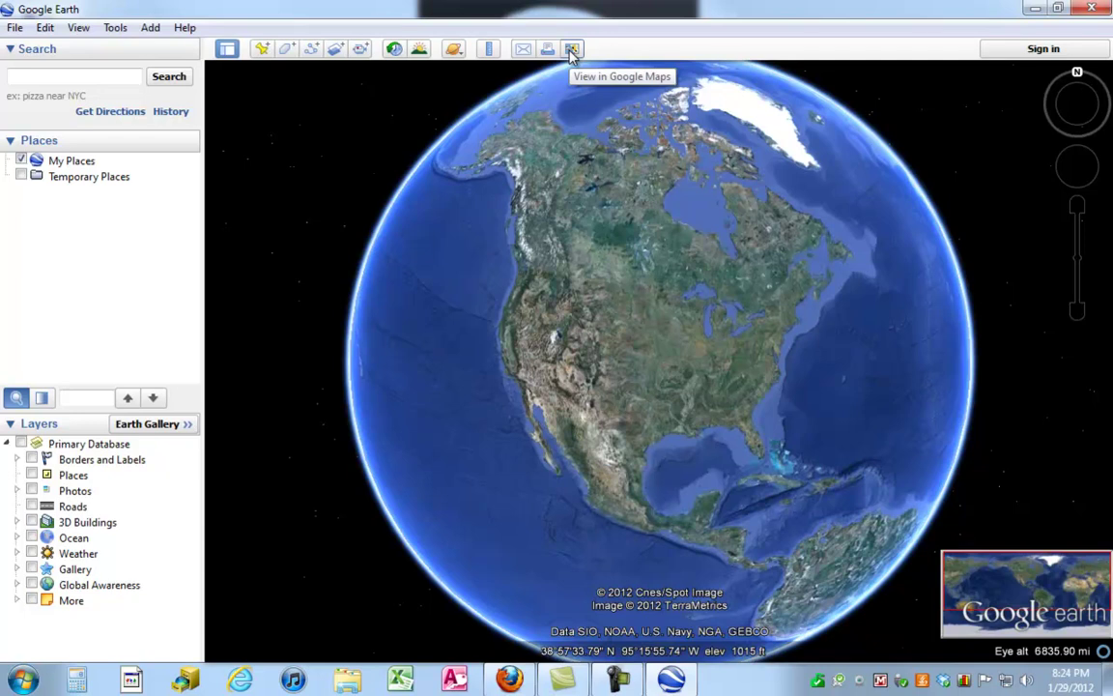
# View the current area in Google Maps, and return to the Google Earth globe.
pyautogui.click(593, 132)
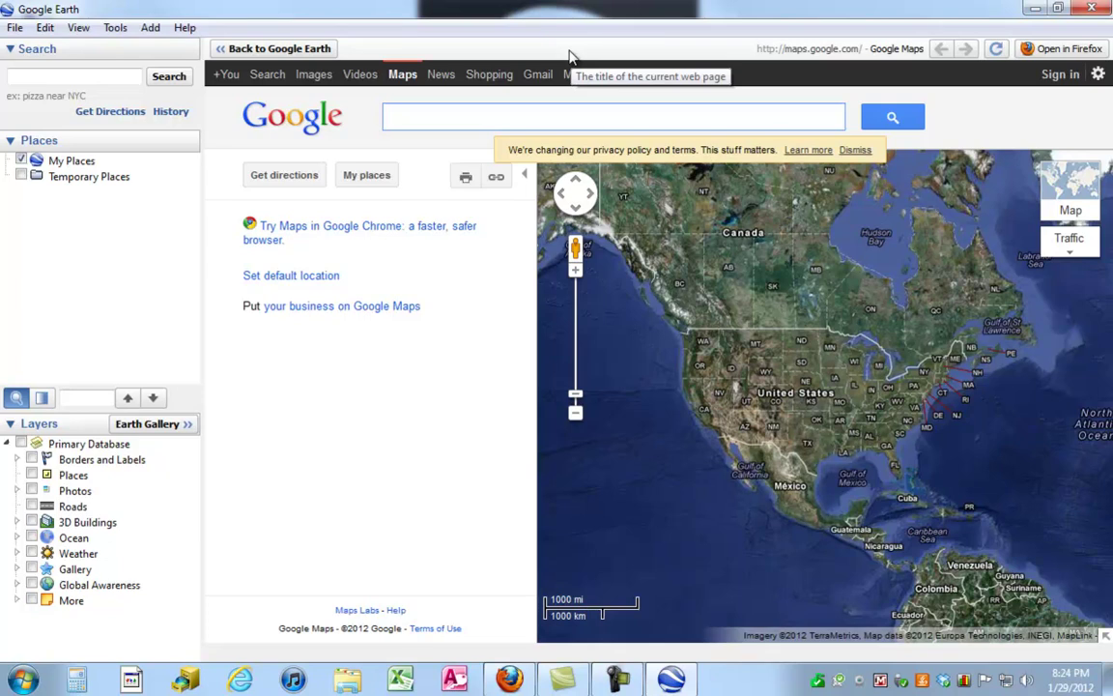
pyautogui.click(285, 50)
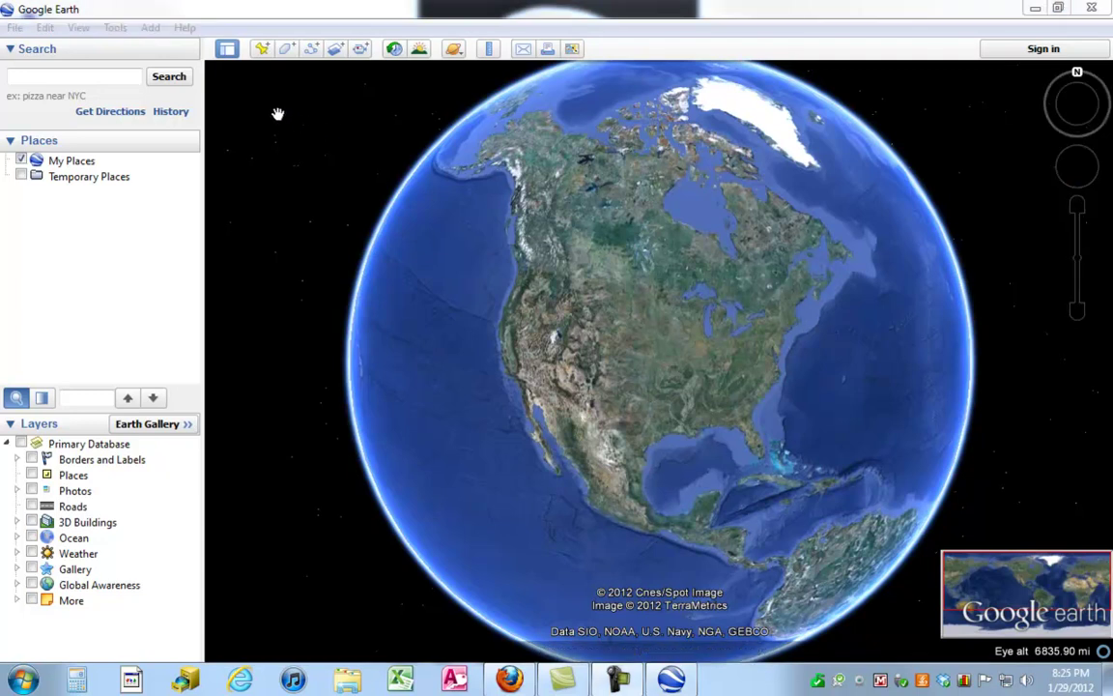
# Switch the explored planet to Mars to view its globe, and switch back to Earth.
pyautogui.click(114, 29)
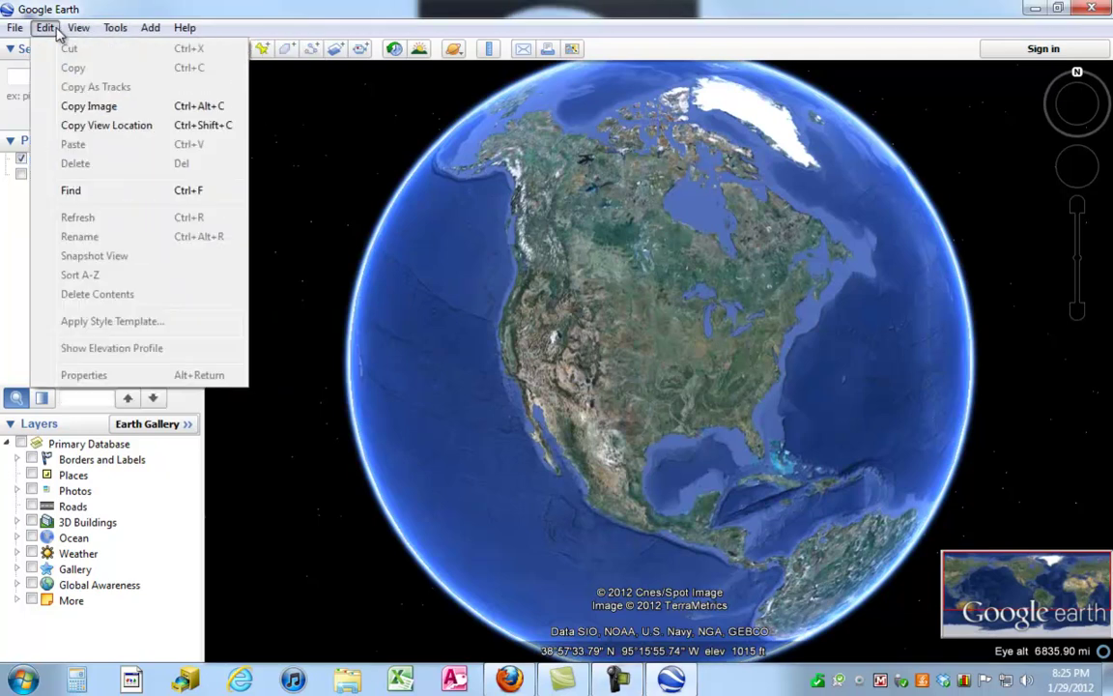
pyautogui.moveTo(73, 29)
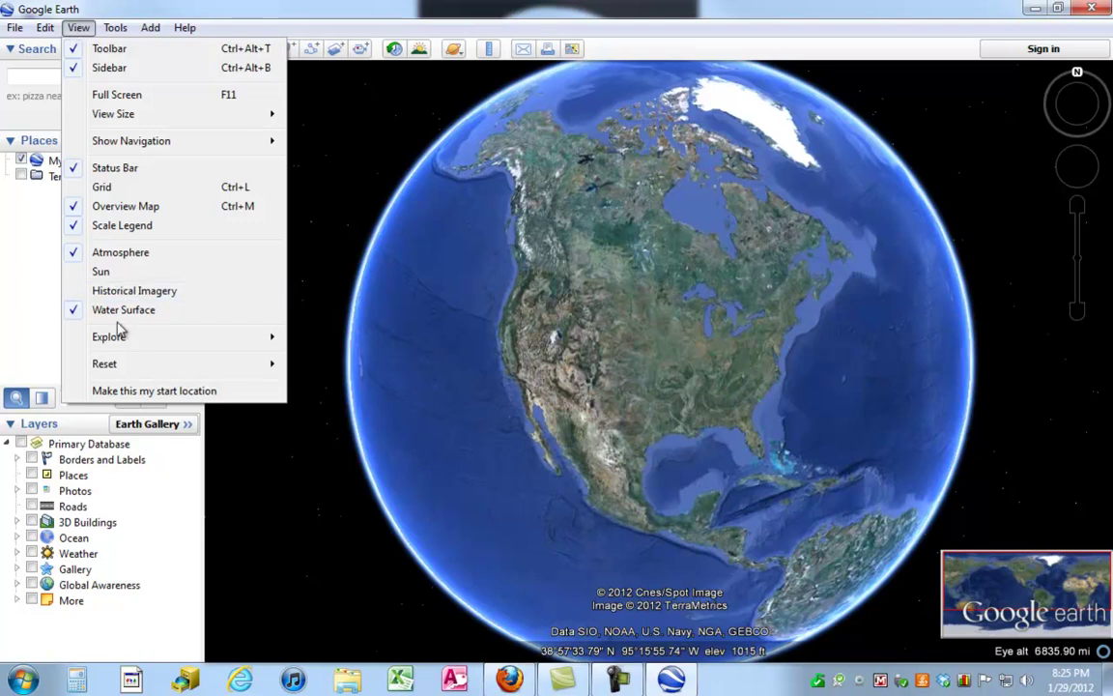
pyautogui.moveTo(108, 340)
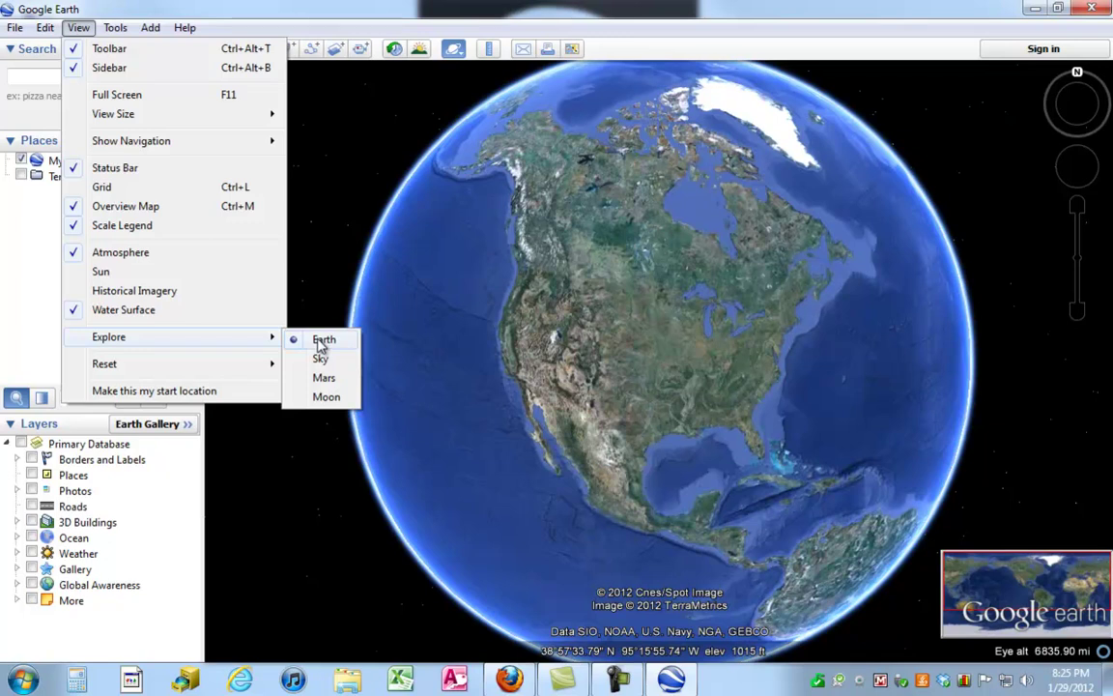
pyautogui.click(321, 377)
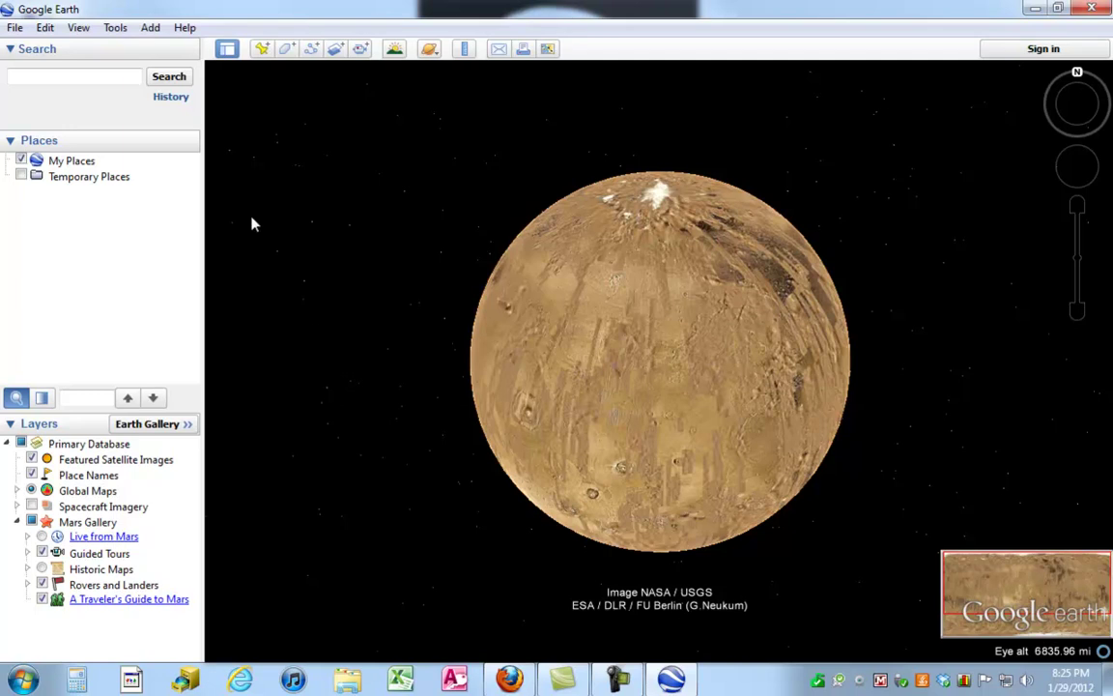
pyautogui.click(88, 31)
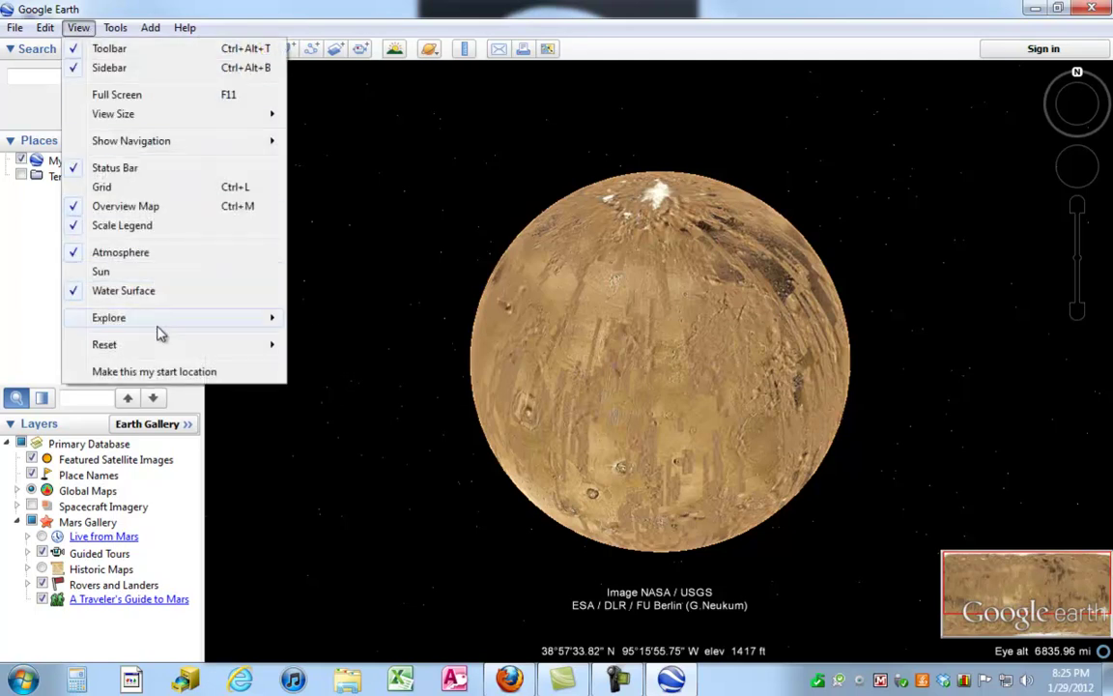
pyautogui.moveTo(159, 331)
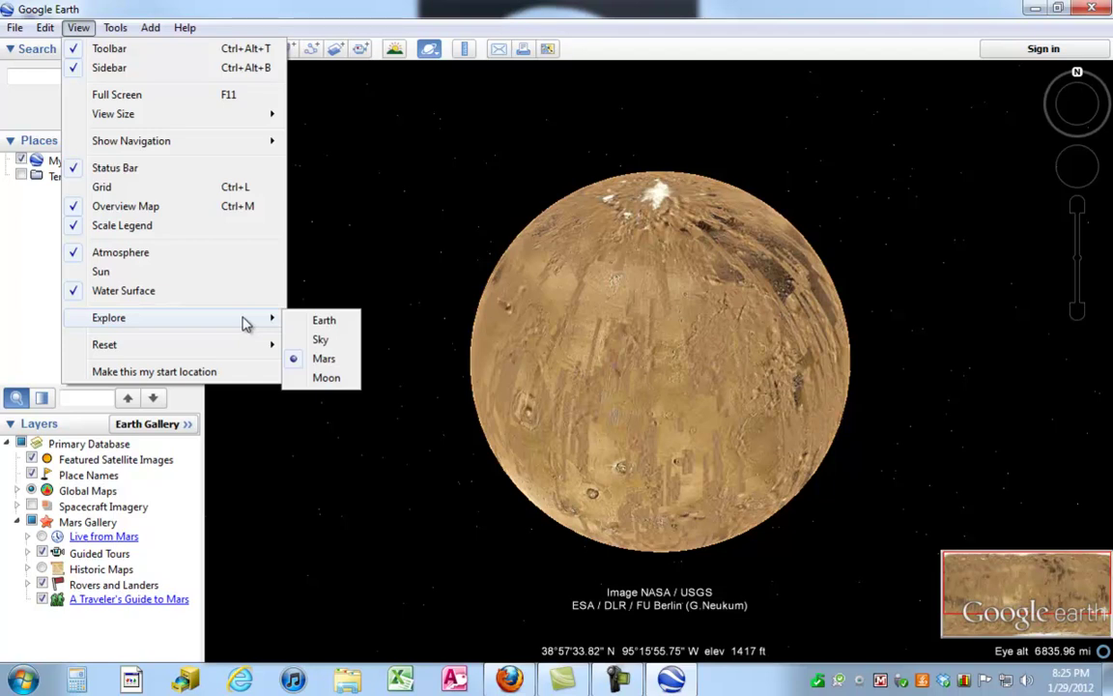
pyautogui.click(325, 321)
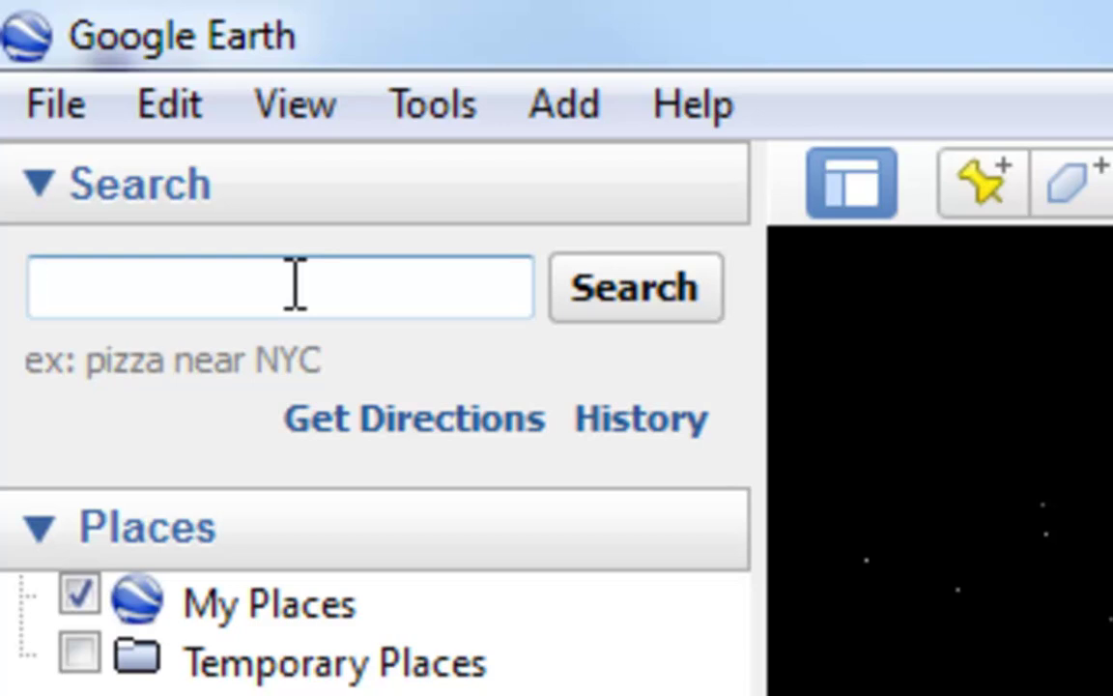
# Search for "machu picchu" and fly to the location.
pyautogui.write('mac')
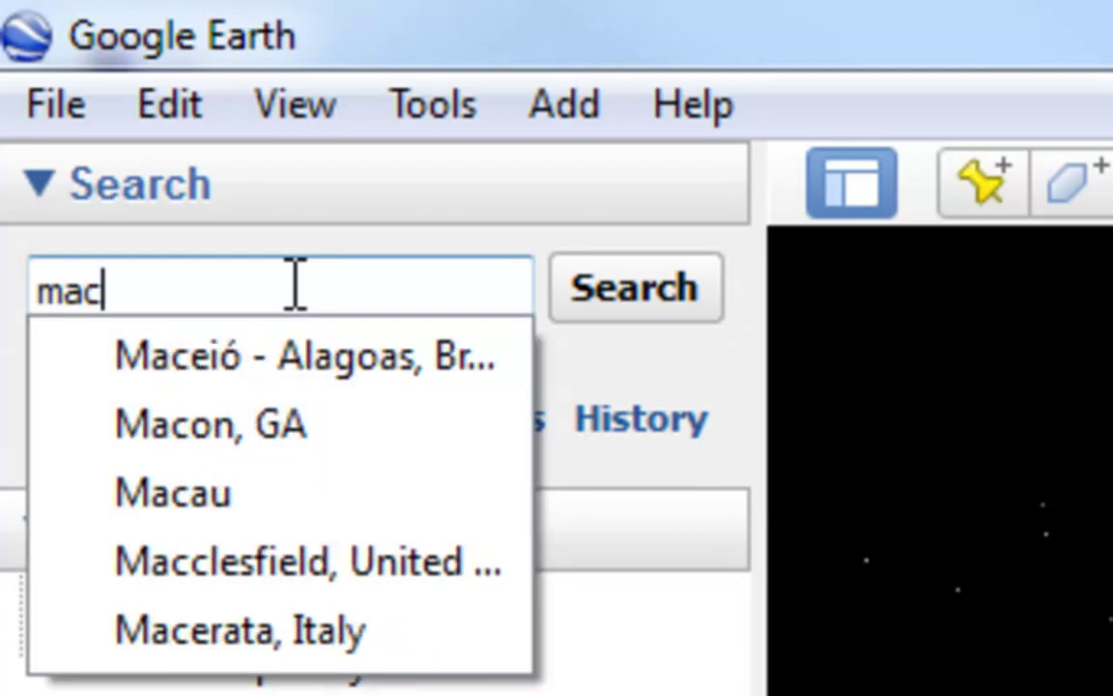
pyautogui.write('hu picchu')
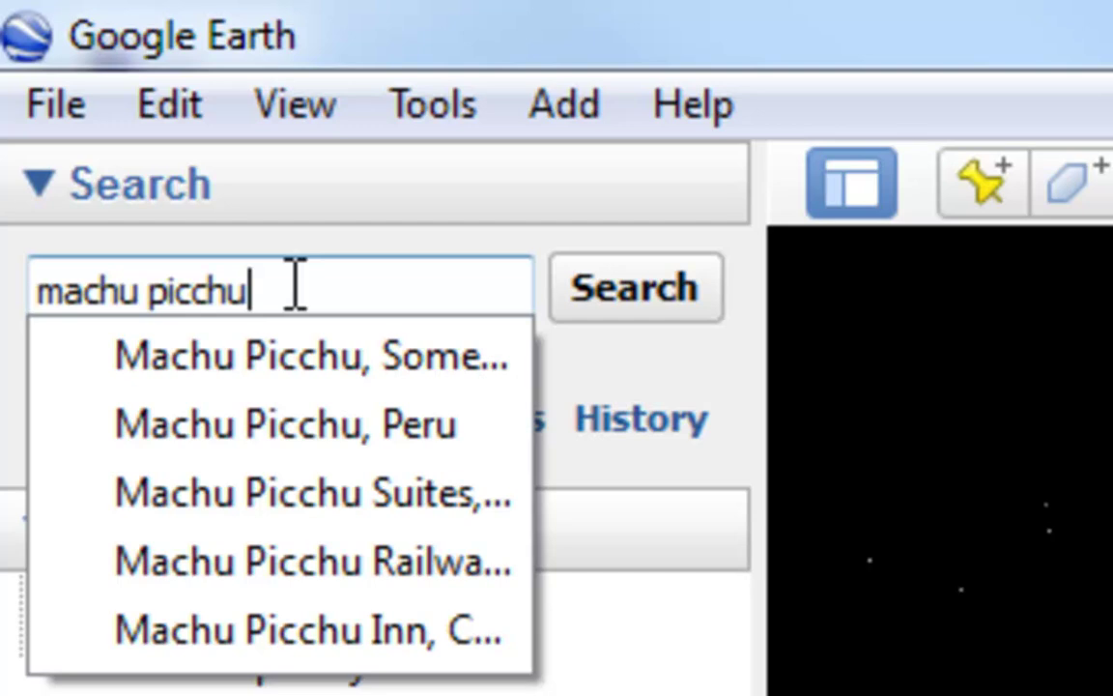
pyautogui.click(603, 319)
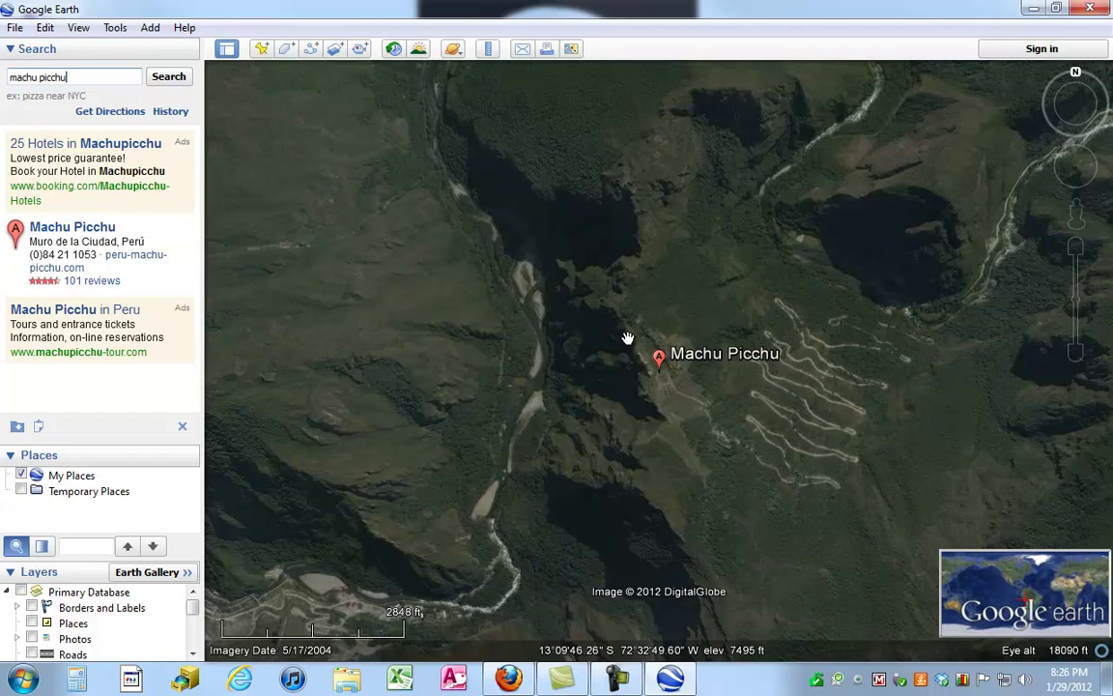
# Pan, tilt and rotate the view around the Machu Picchu marker to examine the surrounding mountains in 3D.
pyautogui.moveTo(628, 339); pyautogui.dragTo(638, 414)
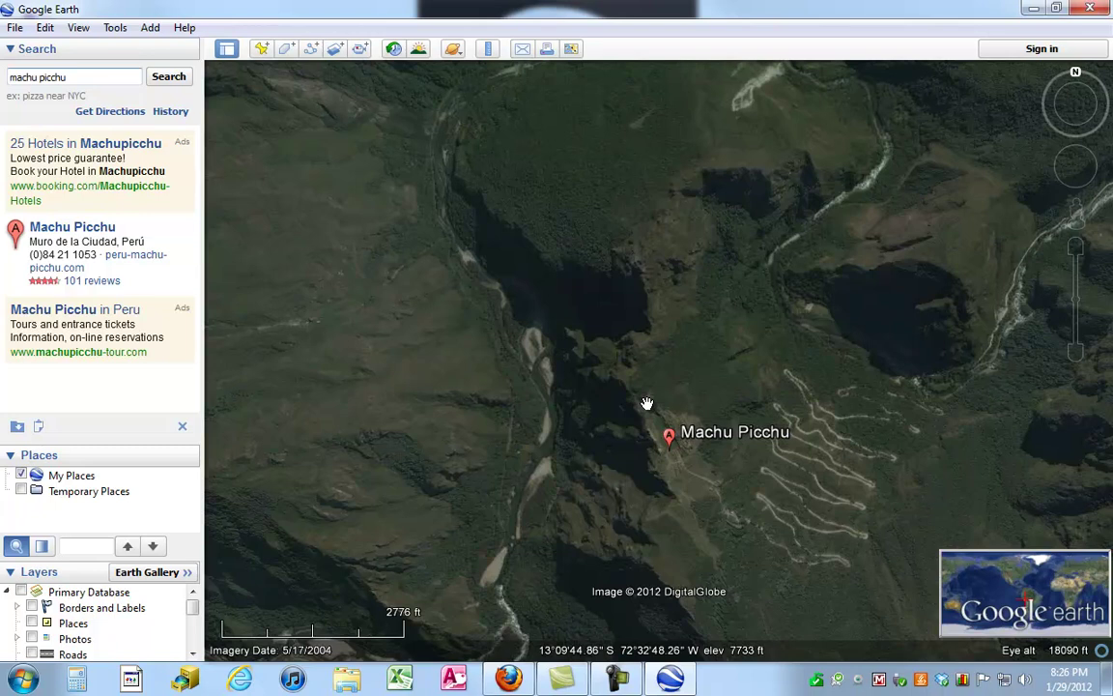
pyautogui.moveTo(647, 403); pyautogui.dragTo(567, 419, button='middle')
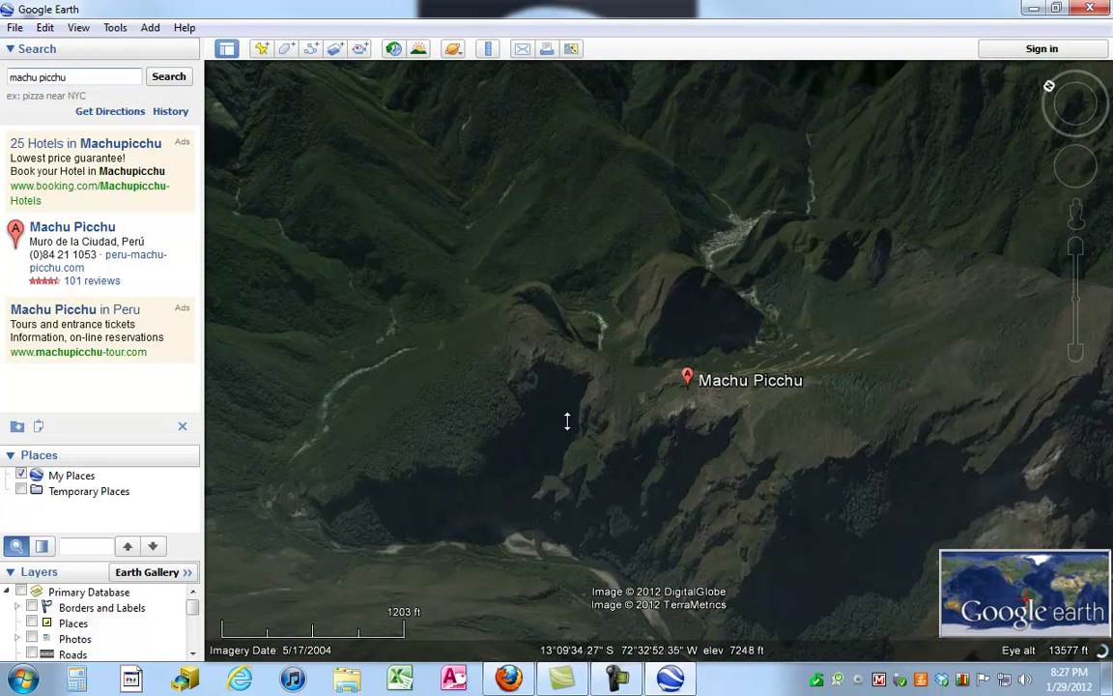
pyautogui.scroll(-5, 567, 406)
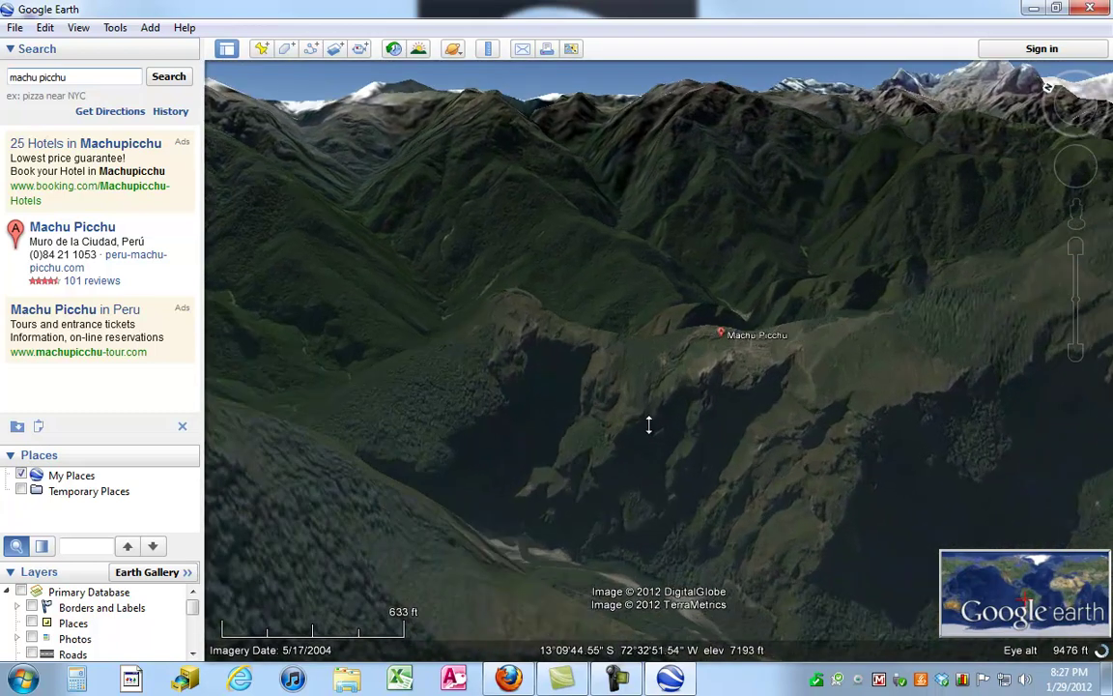
pyautogui.moveTo(648, 425); pyautogui.dragTo(605, 377, button='middle')
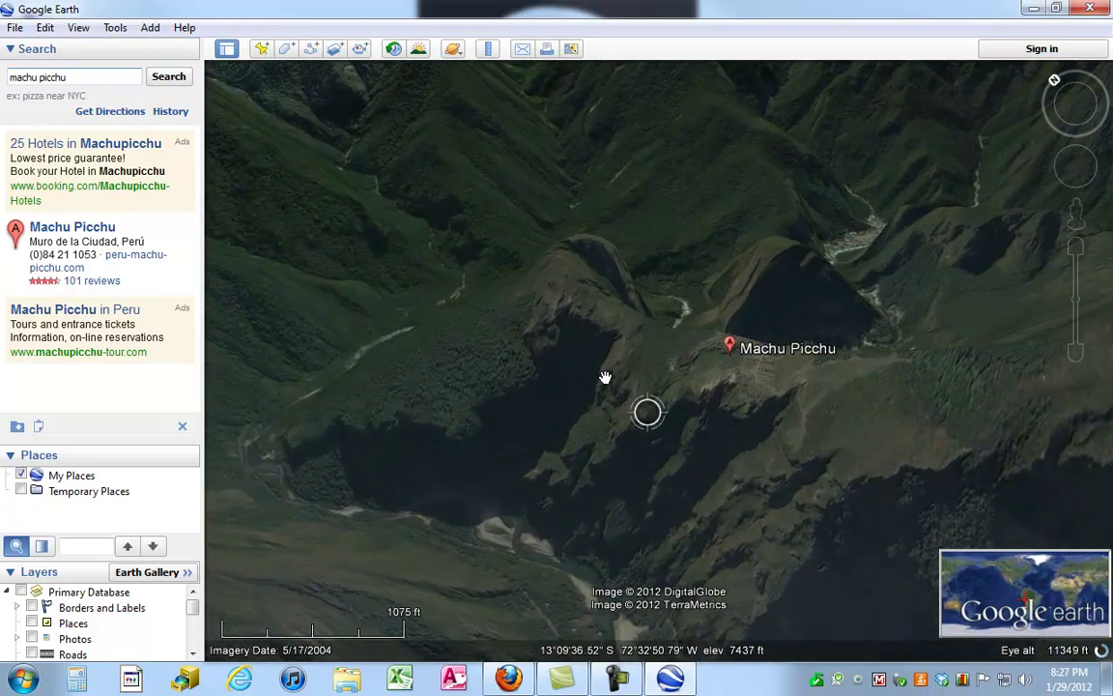
# Orbit the Machu Picchu site, zooming in and out, to get a close view of the ruins around the marker.
pyautogui.moveTo(747, 374); pyautogui.dragTo(801, 481, button='middle')
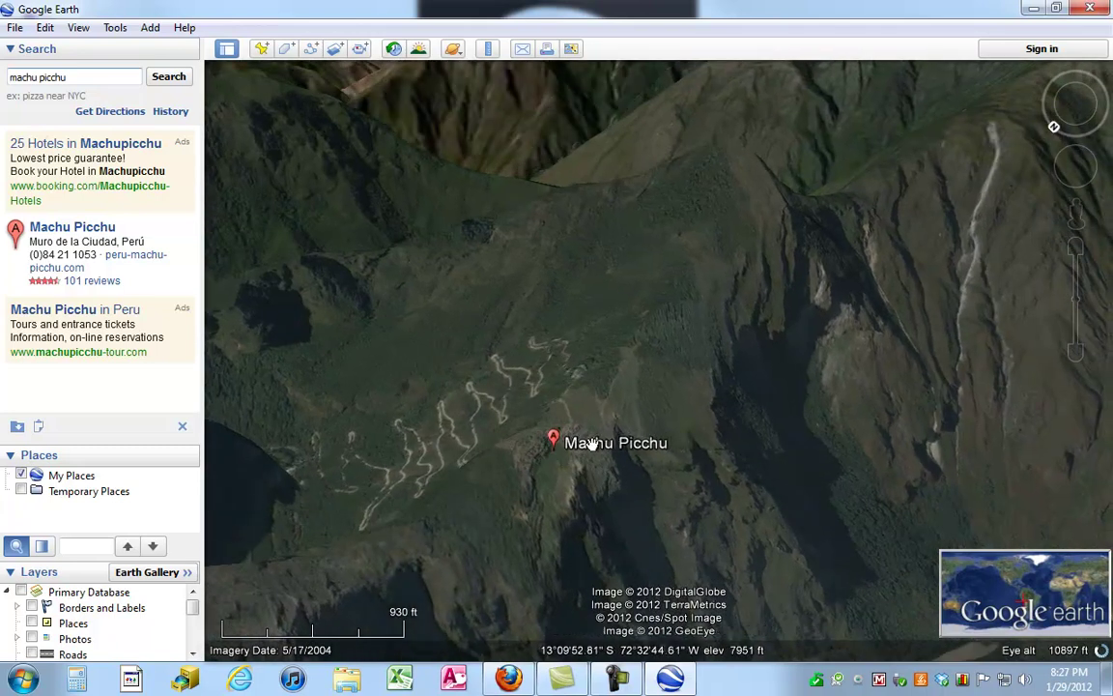
pyautogui.moveTo(583, 470); pyautogui.dragTo(442, 472, button='middle')
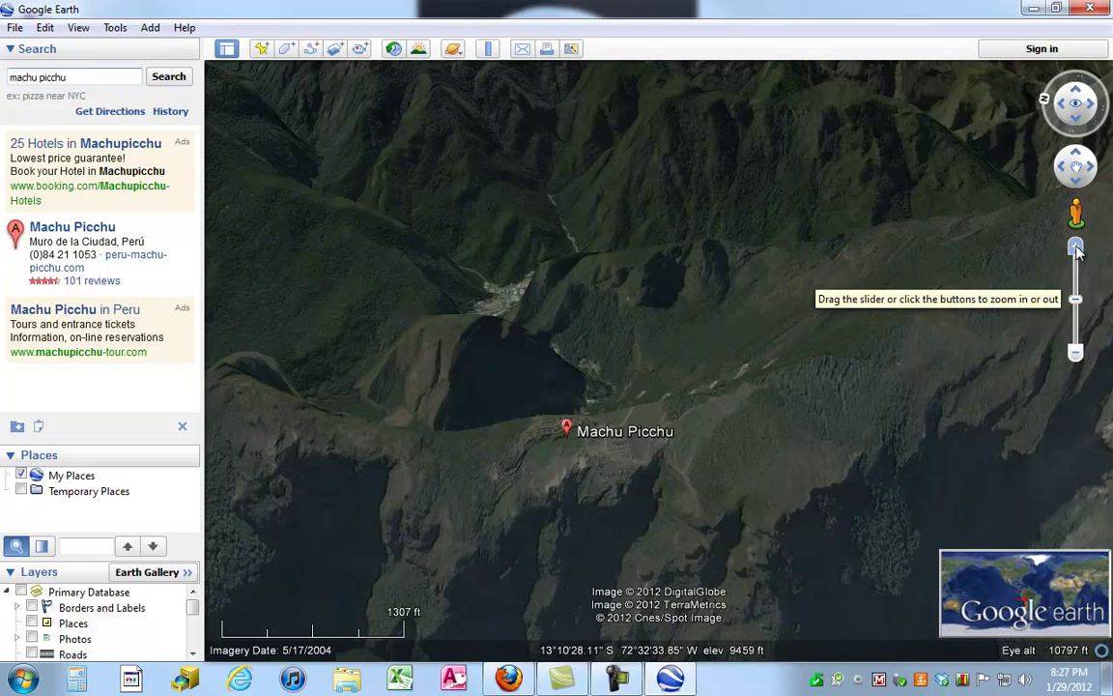
pyautogui.click(1076, 248)
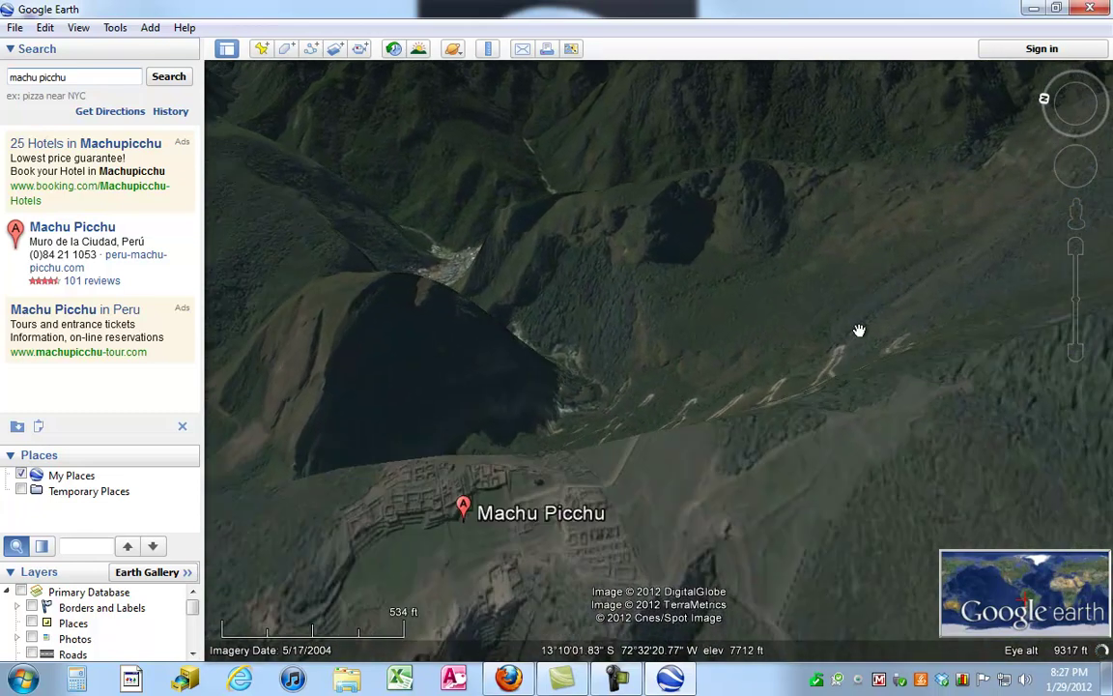
pyautogui.moveTo(859, 331); pyautogui.dragTo(887, 304)
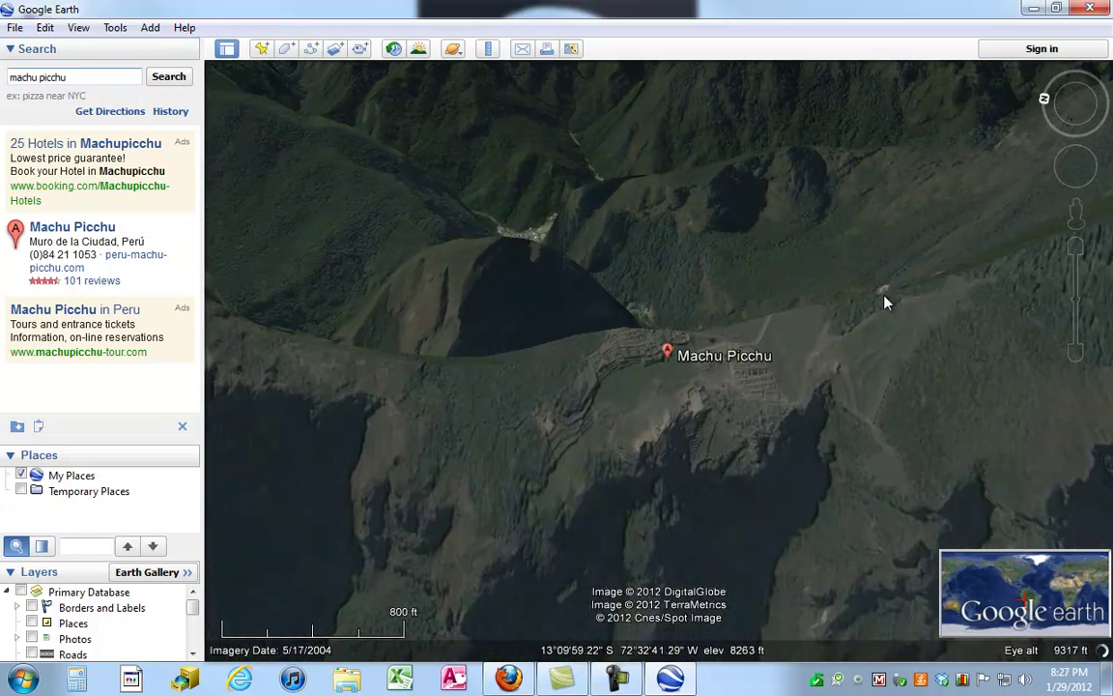
pyautogui.click(1076, 355)
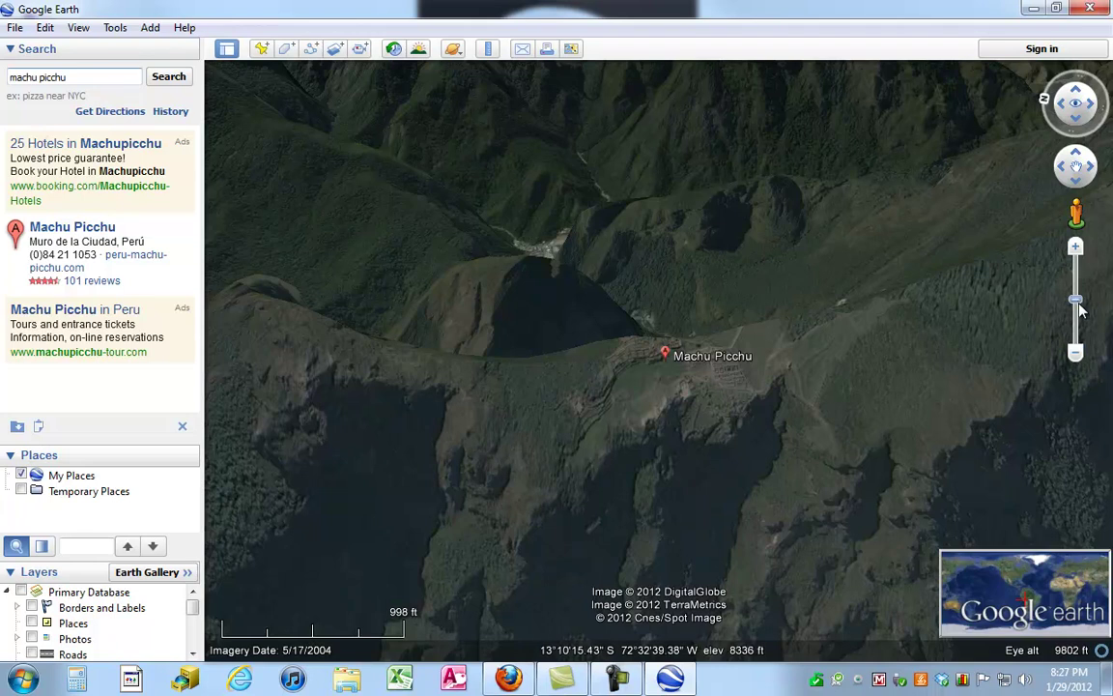
pyautogui.moveTo(1079, 305)
pyautogui.mouseDown()
pyautogui.moveTo(1077, 273)
pyautogui.moveTo(1079, 329)
pyautogui.moveTo(1071, 286)
pyautogui.mouseUp()
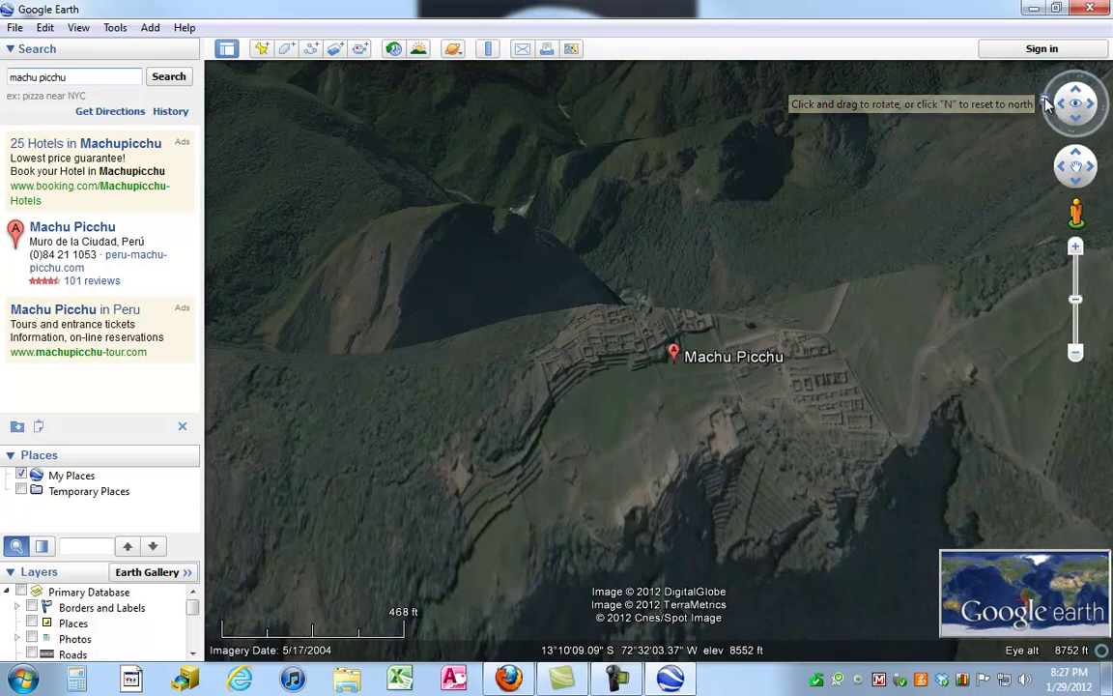
# Rotate the heading, tilt toward the horizon, and circle the Machu Picchu ruins to view them from different sides.
pyautogui.moveTo(1046, 104)
pyautogui.mouseDown()
pyautogui.moveTo(1073, 74)
pyautogui.moveTo(1092, 87)
pyautogui.moveTo(1098, 119)
pyautogui.moveTo(1101, 97)
pyautogui.mouseUp()
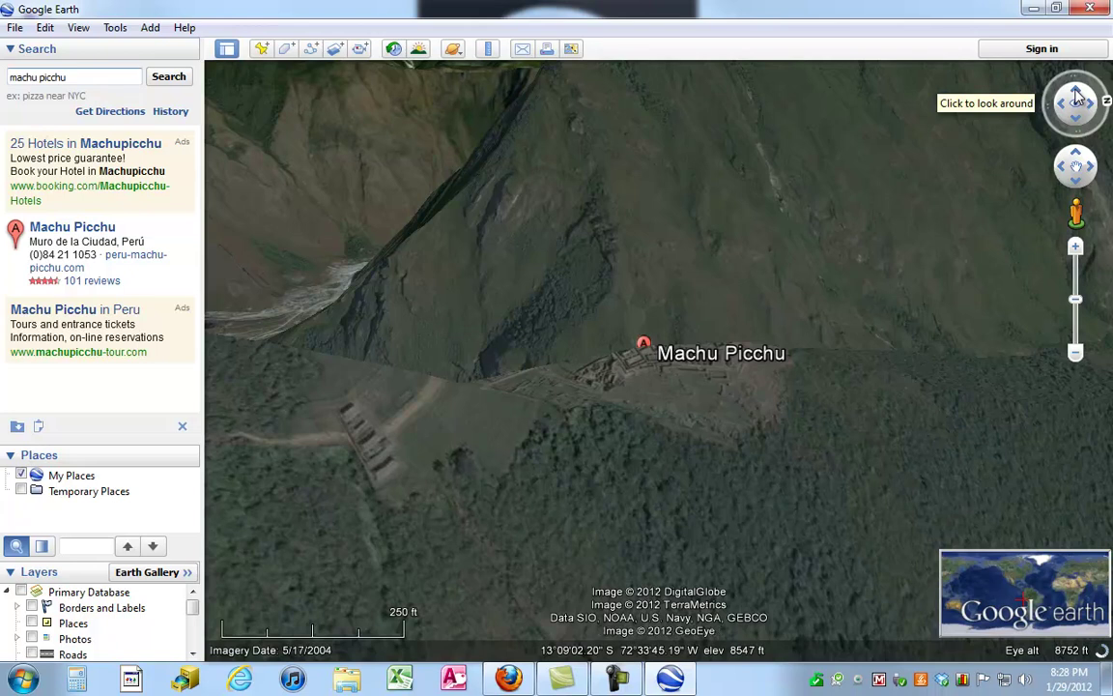
pyautogui.moveTo(1079, 97)
pyautogui.mouseDown()
pyautogui.moveTo(1077, 122)
pyautogui.moveTo(1066, 108)
pyautogui.moveTo(1095, 106)
pyautogui.mouseUp()
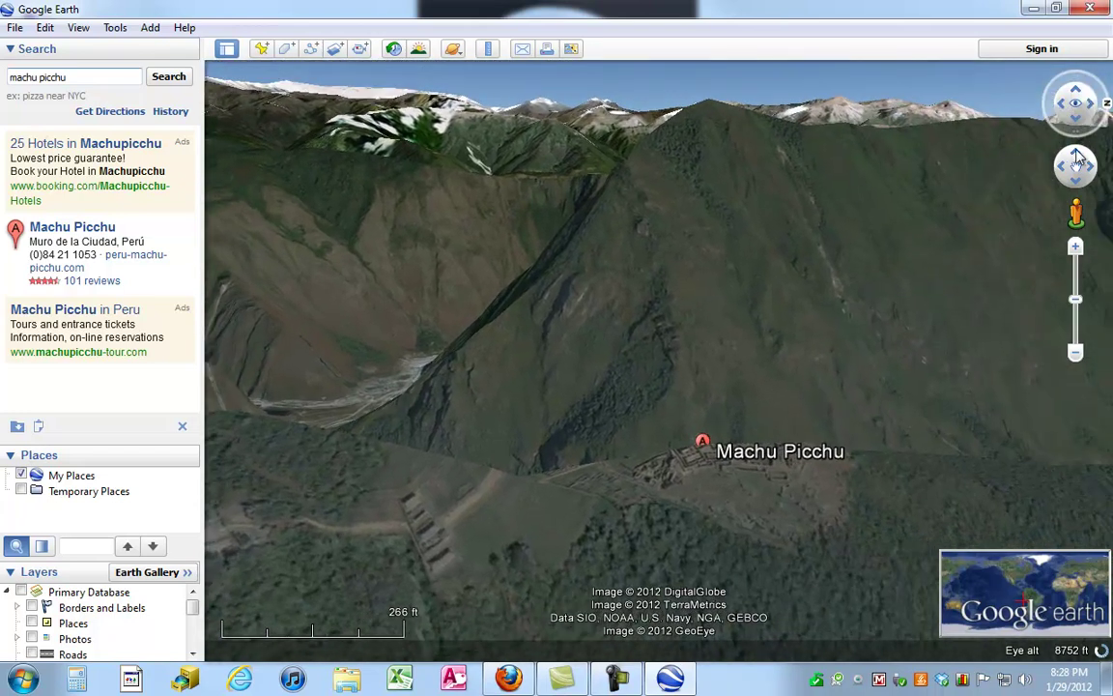
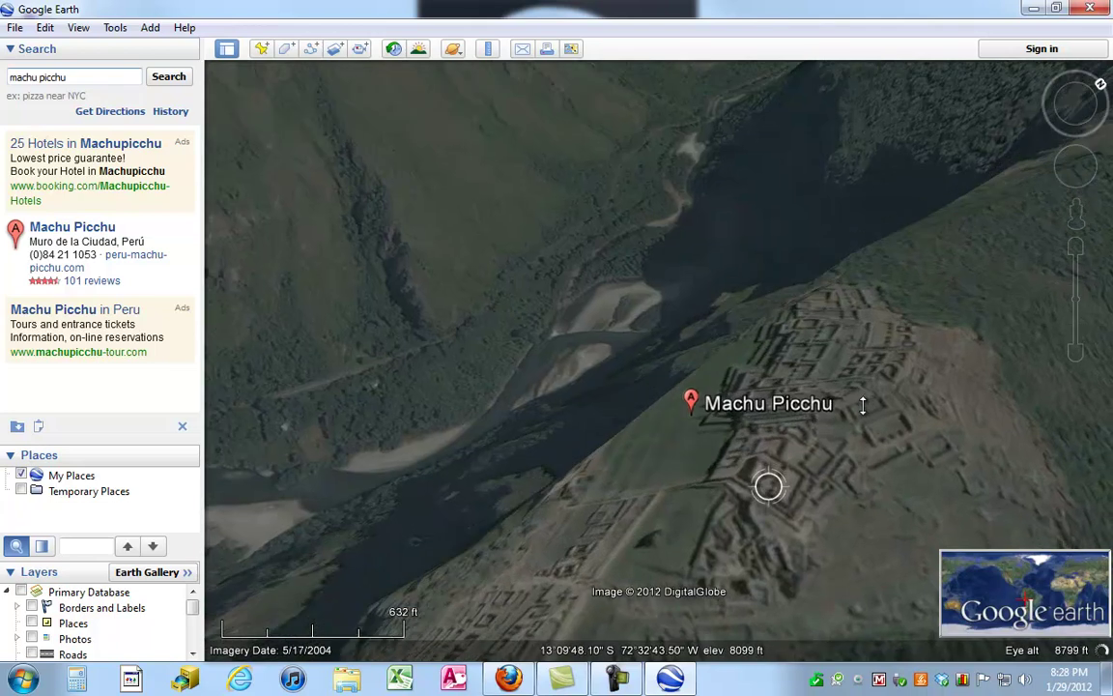
pyautogui.moveTo(662, 497); pyautogui.dragTo(842, 537, button='right')
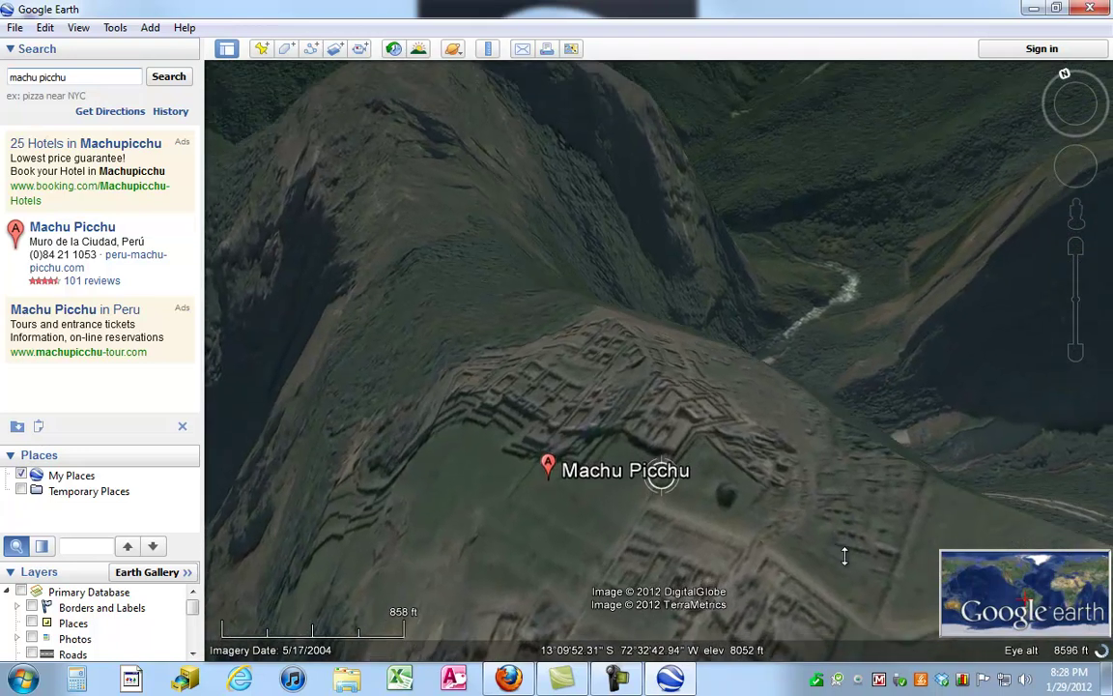
pyautogui.moveTo(589, 505); pyautogui.dragTo(693, 532, button='right')
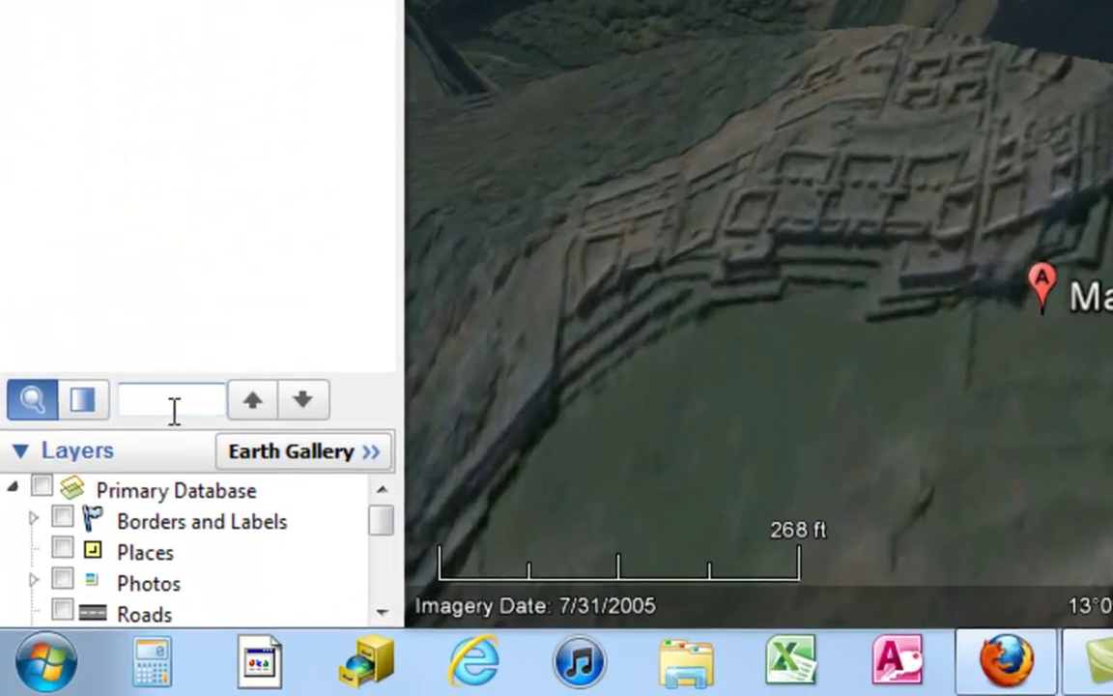
# Show the 3D Buildings layer with the layer list enlarged, and view the modelled Machu Picchu terraces from several angles.
pyautogui.moveTo(166, 427); pyautogui.dragTo(184, 63)
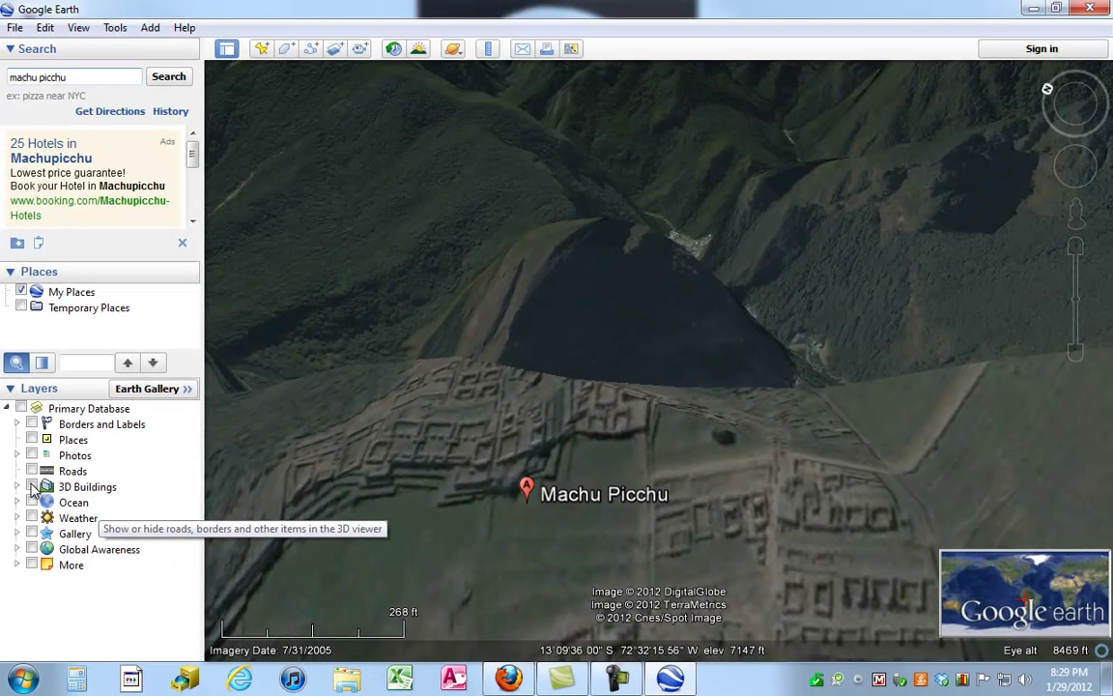
pyautogui.click(32, 487)
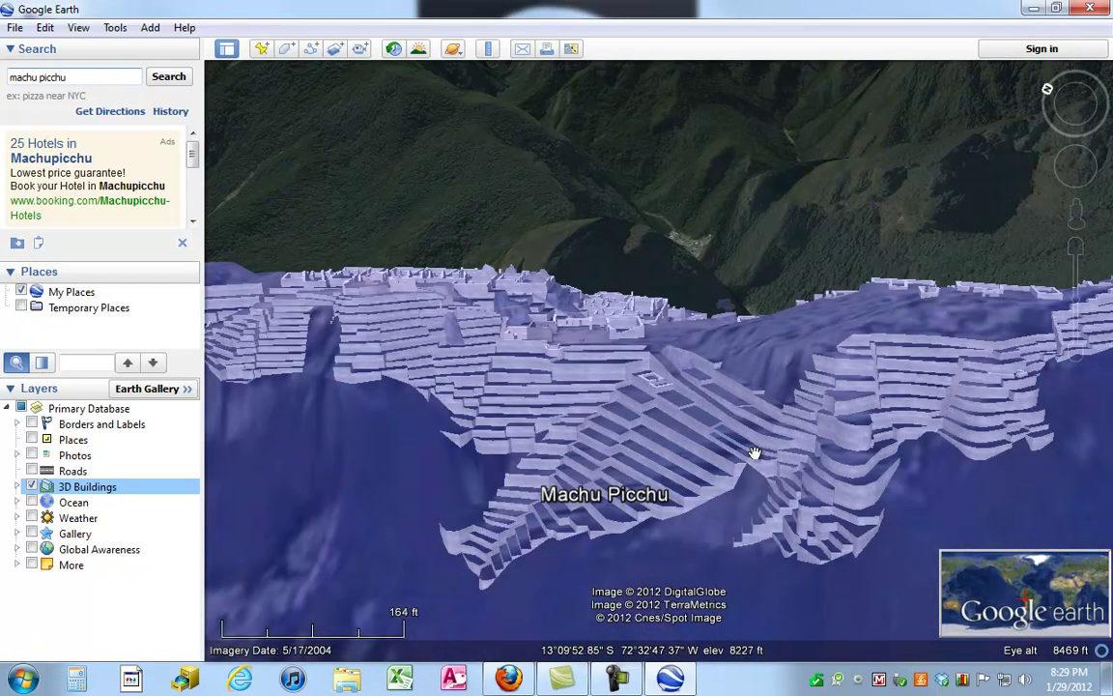
pyautogui.moveTo(667, 284); pyautogui.dragTo(674, 313, button='middle')
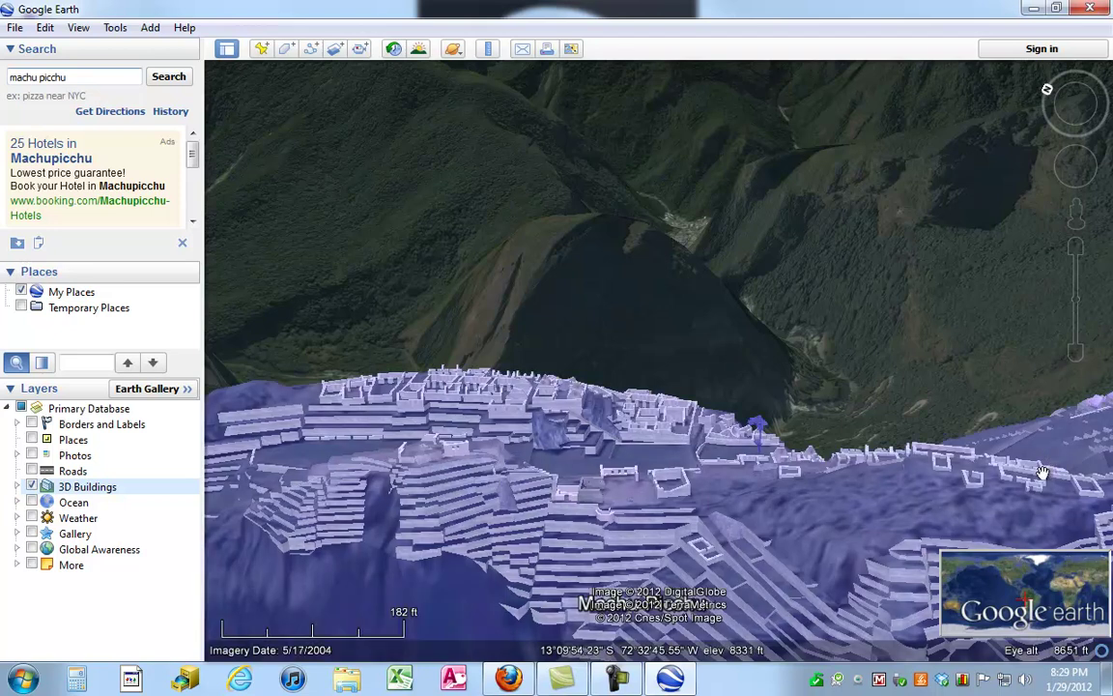
pyautogui.click(1073, 352)
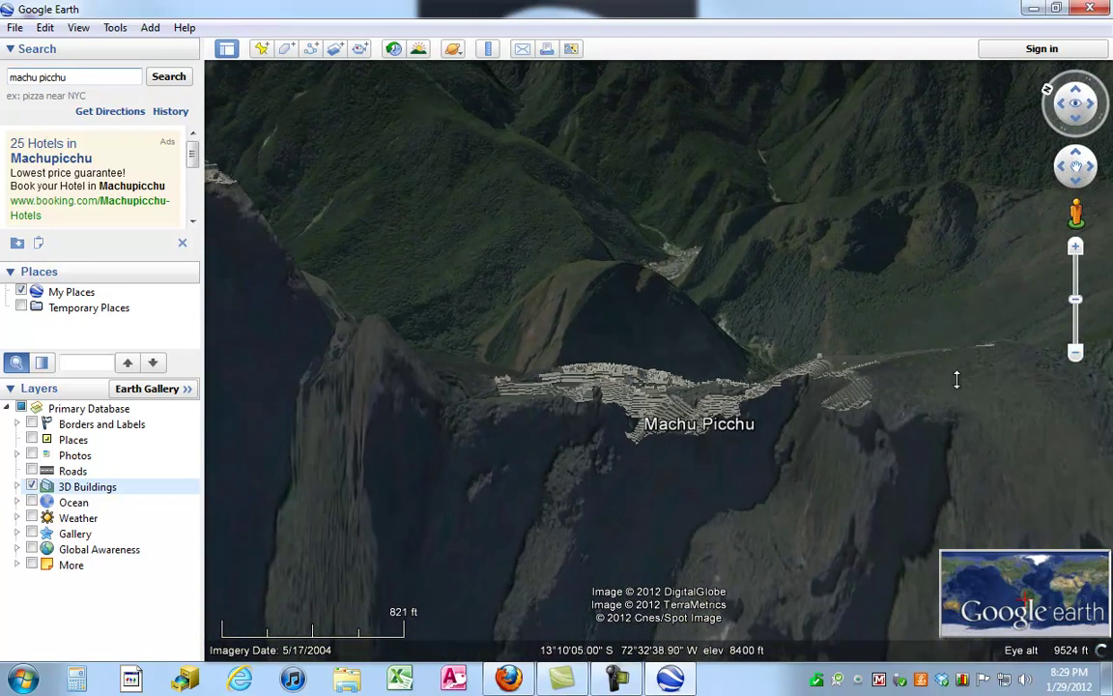
pyautogui.moveTo(440, 449); pyautogui.dragTo(312, 163, button='middle')
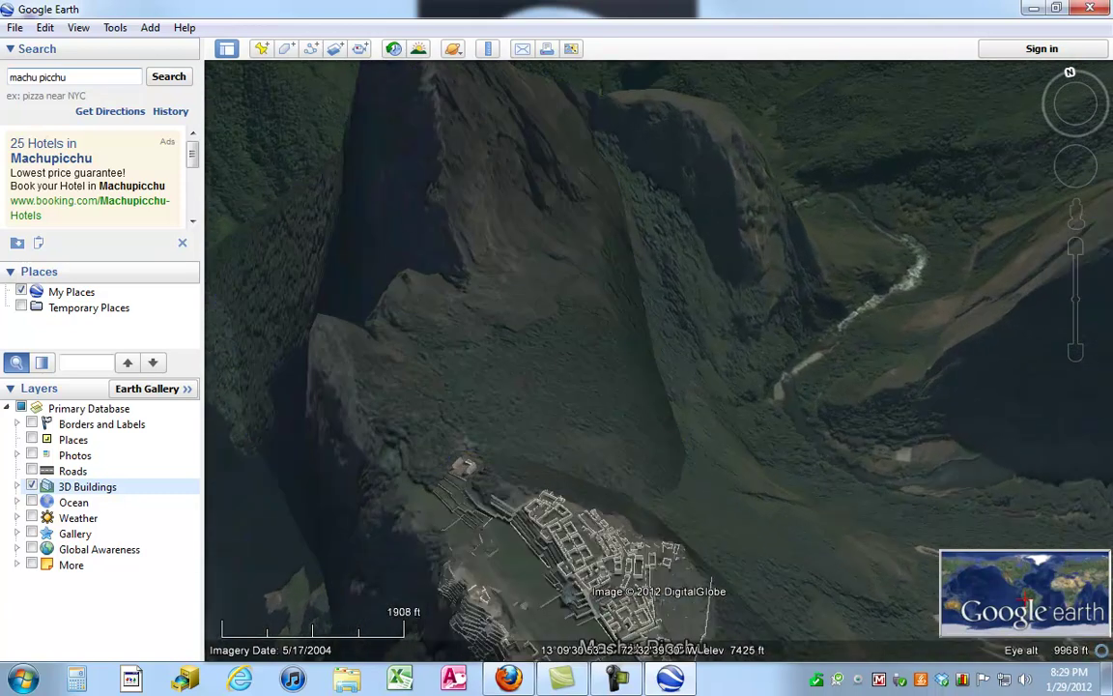
pyautogui.moveTo(652, 299); pyautogui.dragTo(666, 447, button='middle')
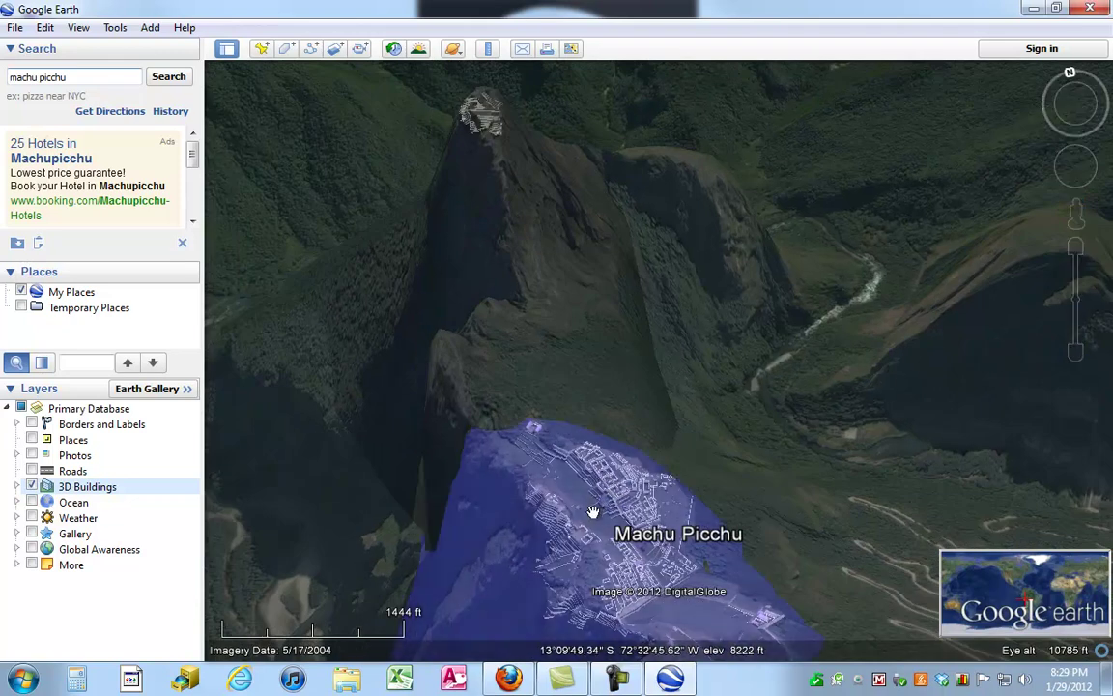
# Open the Machu Picchu 3D model's information, read its full model description, and close it.
pyautogui.click(593, 511)
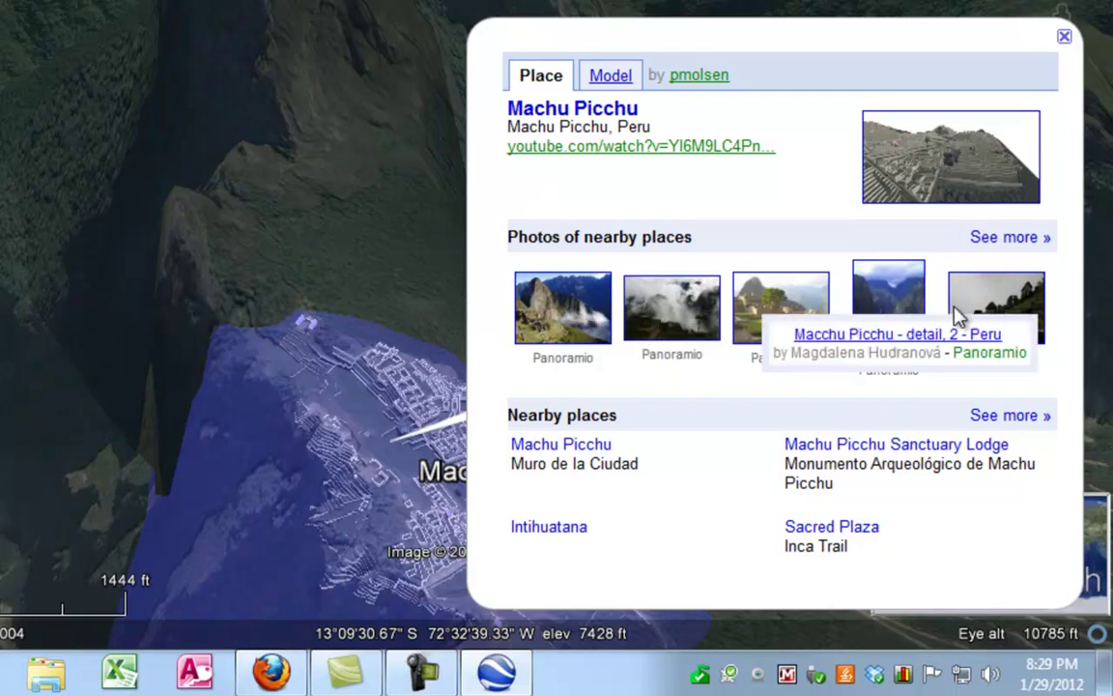
pyautogui.click(603, 79)
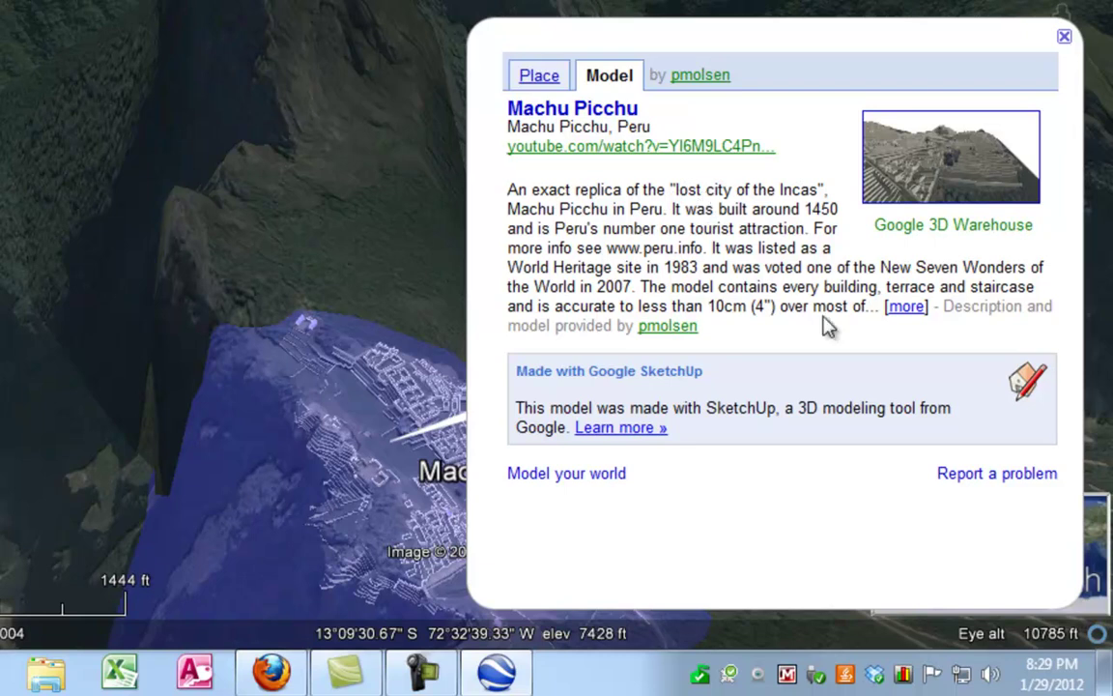
pyautogui.click(906, 308)
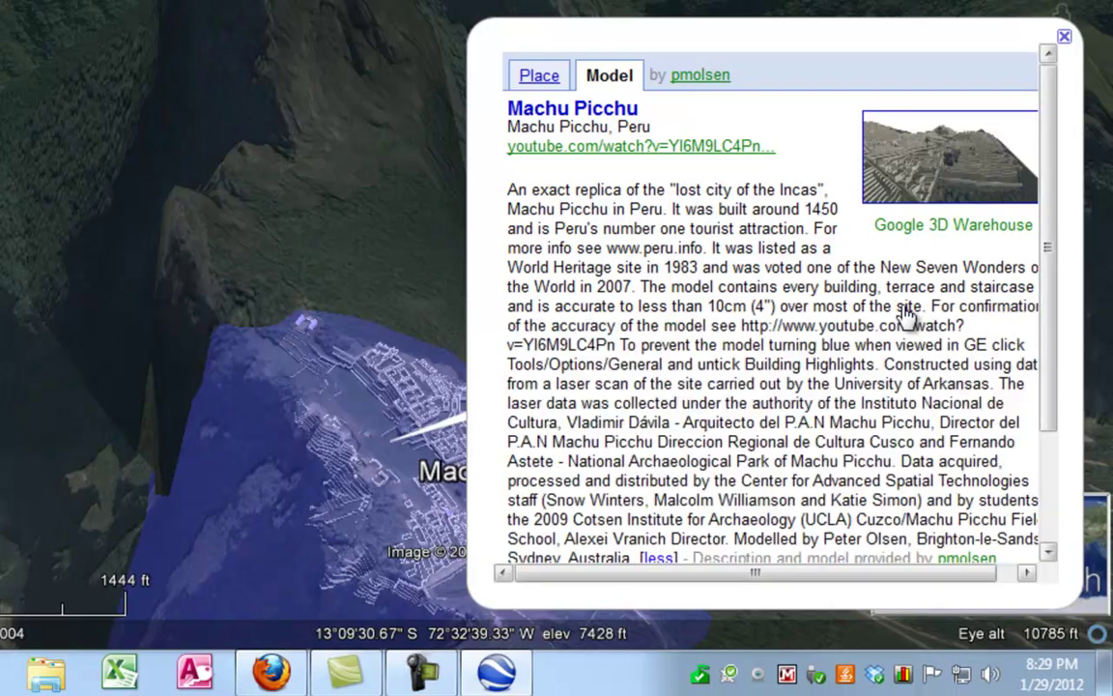
pyautogui.moveTo(1053, 318); pyautogui.dragTo(1055, 379)
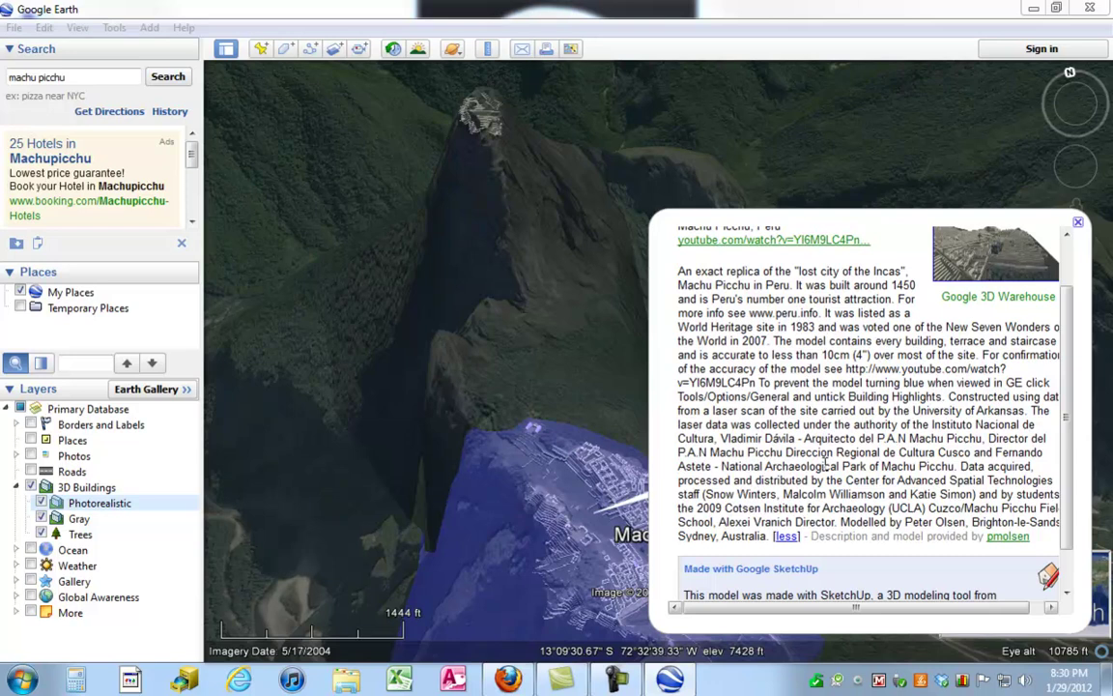
pyautogui.click(1078, 221)
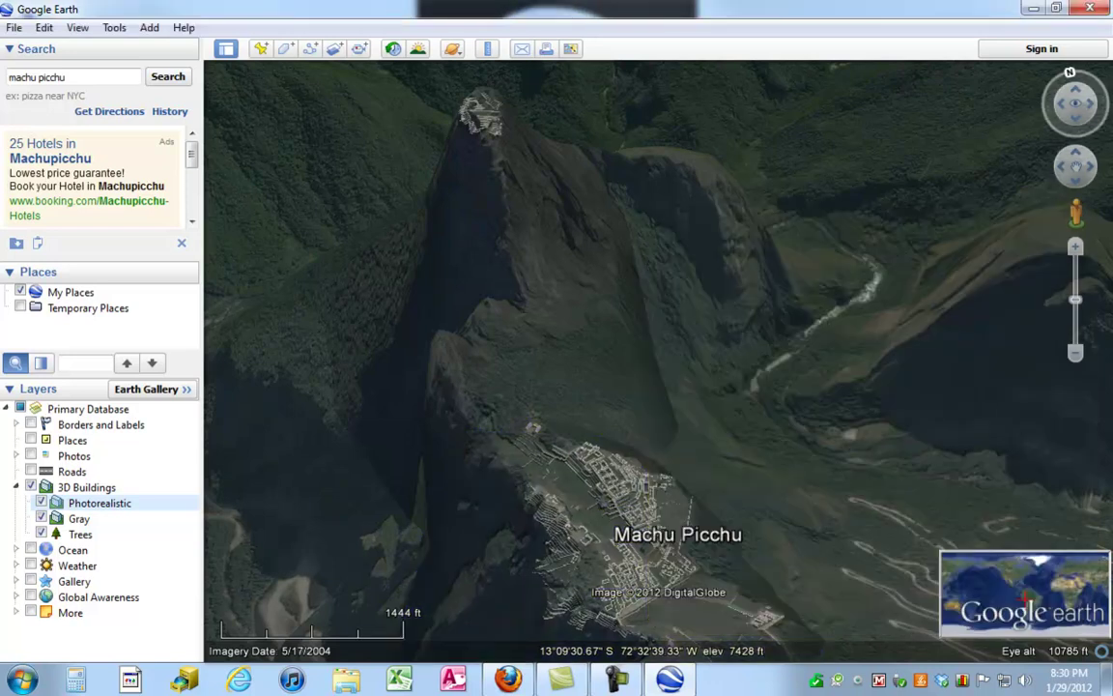
# Add a placemark at the ruins named "Machu Picchu" with the description "The lost city of the Incas".
pyautogui.moveTo(785, 512); pyautogui.dragTo(792, 414)
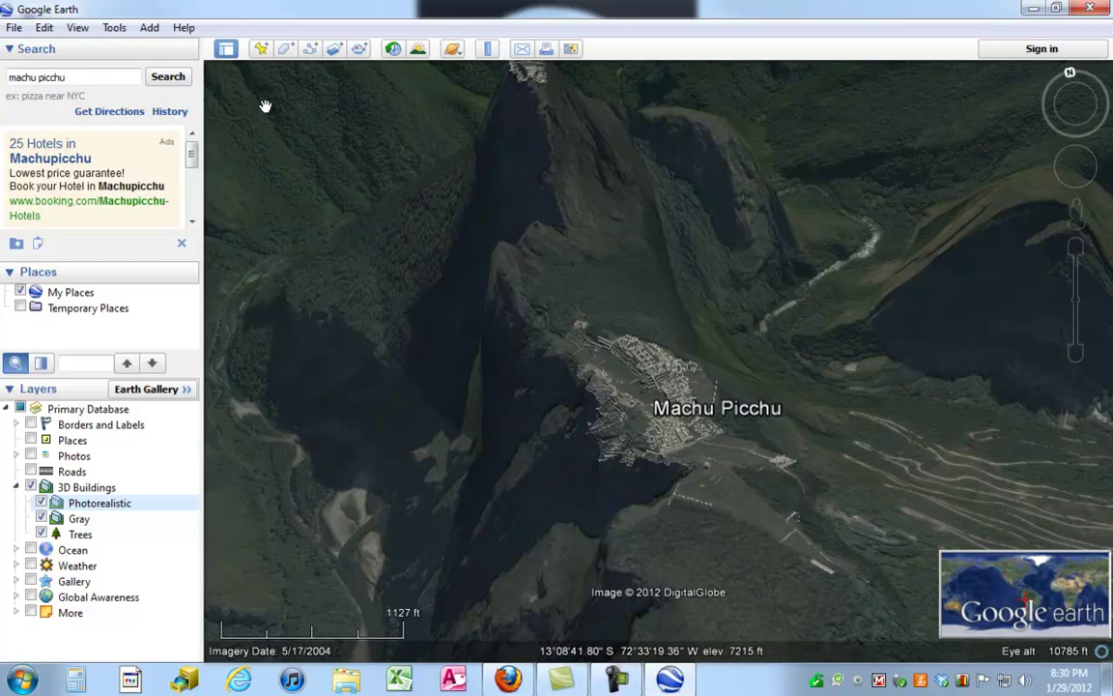
pyautogui.click(260, 51)
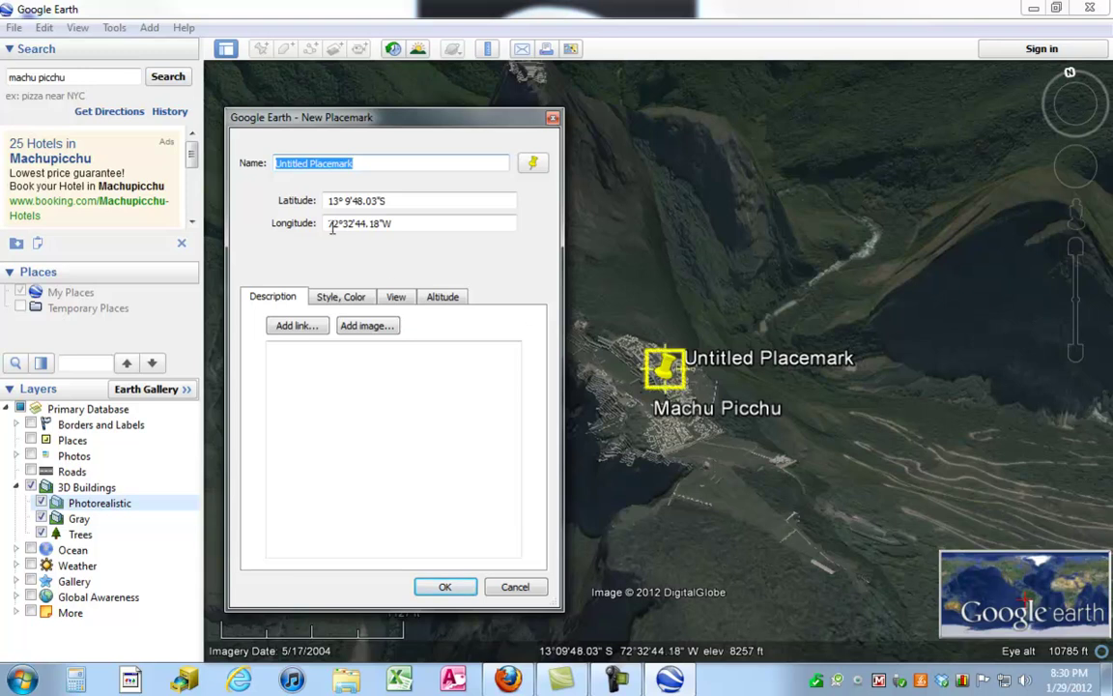
pyautogui.click(364, 163)
pyautogui.moveTo(364, 163); pyautogui.dragTo(253, 164)
pyautogui.write('Mac')
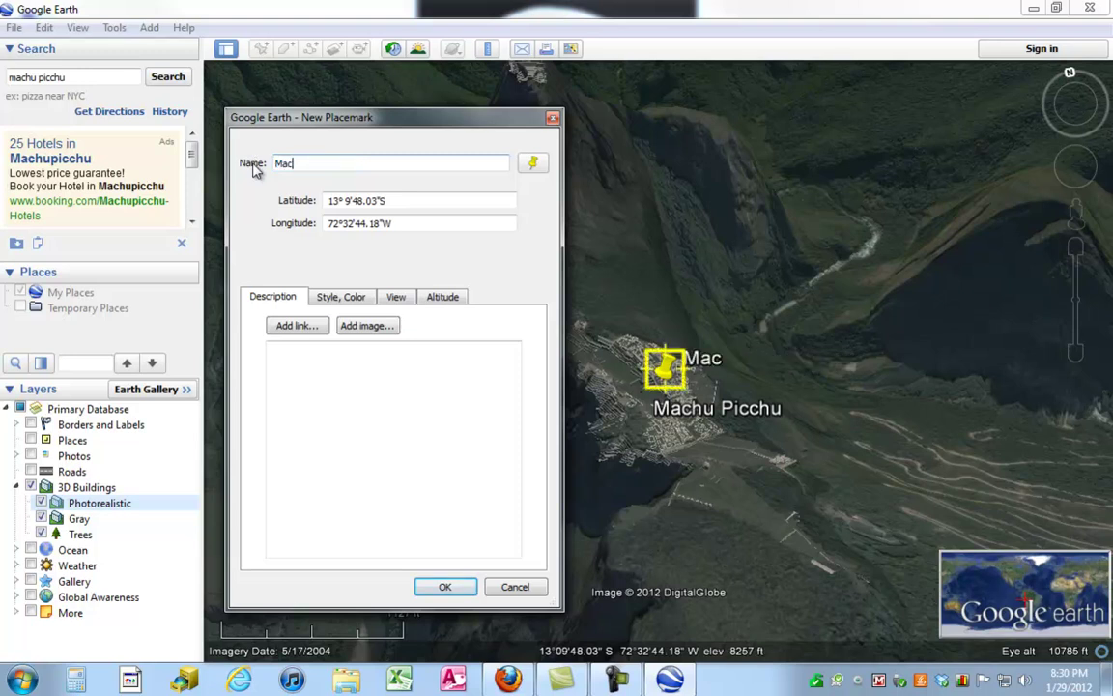
pyautogui.write('hu Picchu')
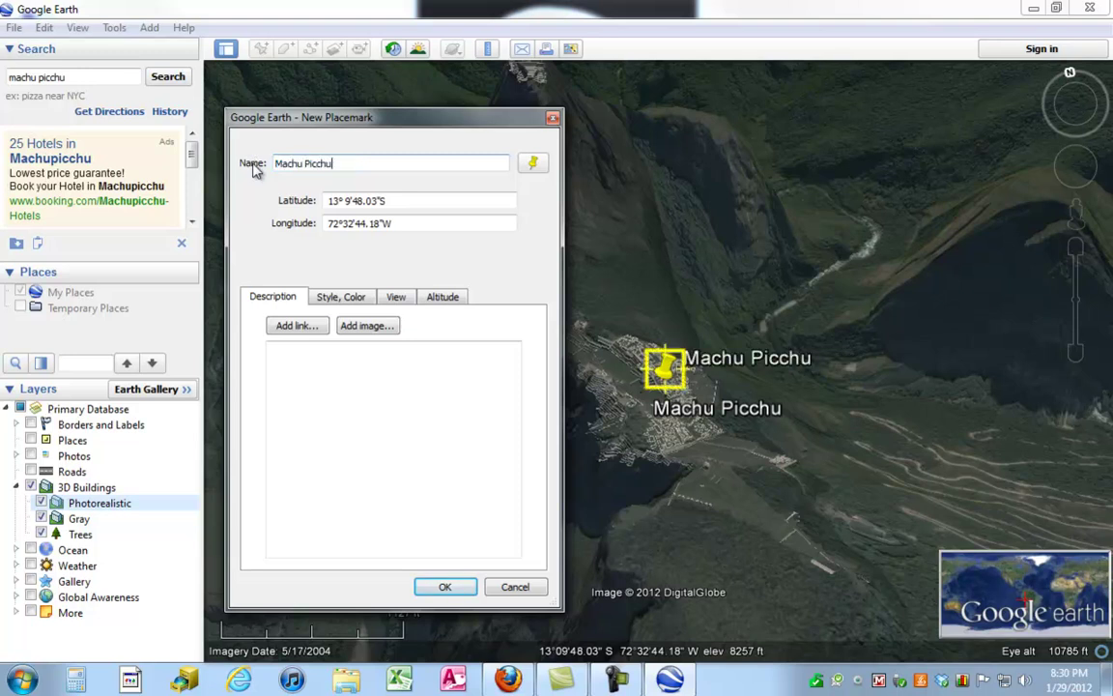
pyautogui.click(310, 358)
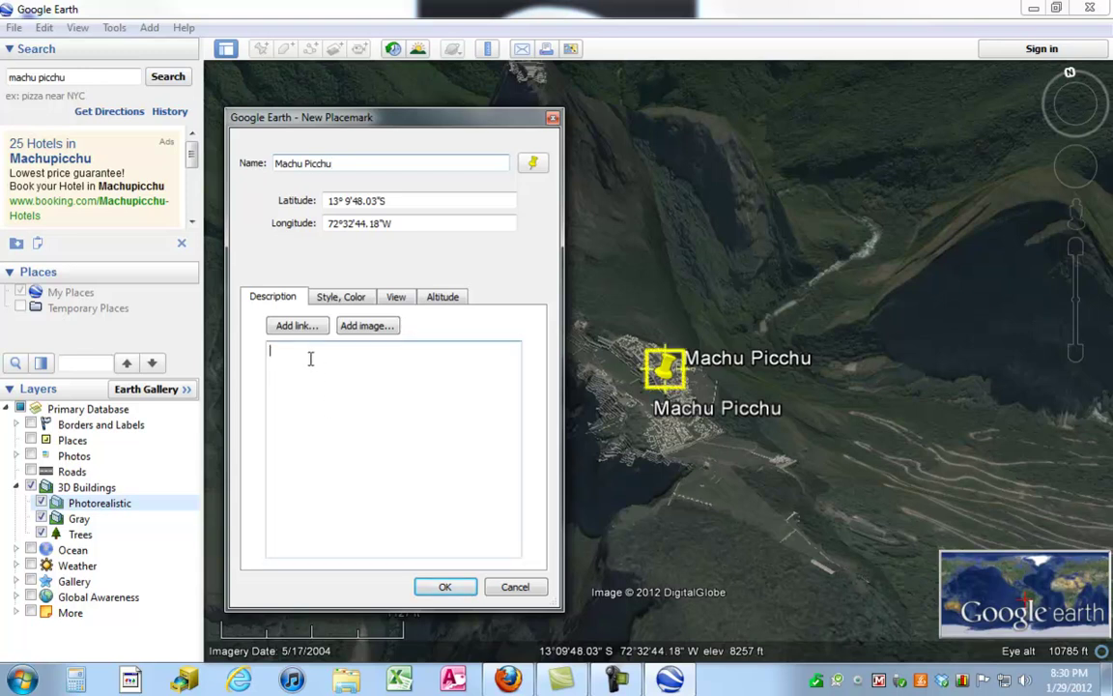
pyautogui.write('The lost city of the Incas')
pyautogui.click(441, 587)
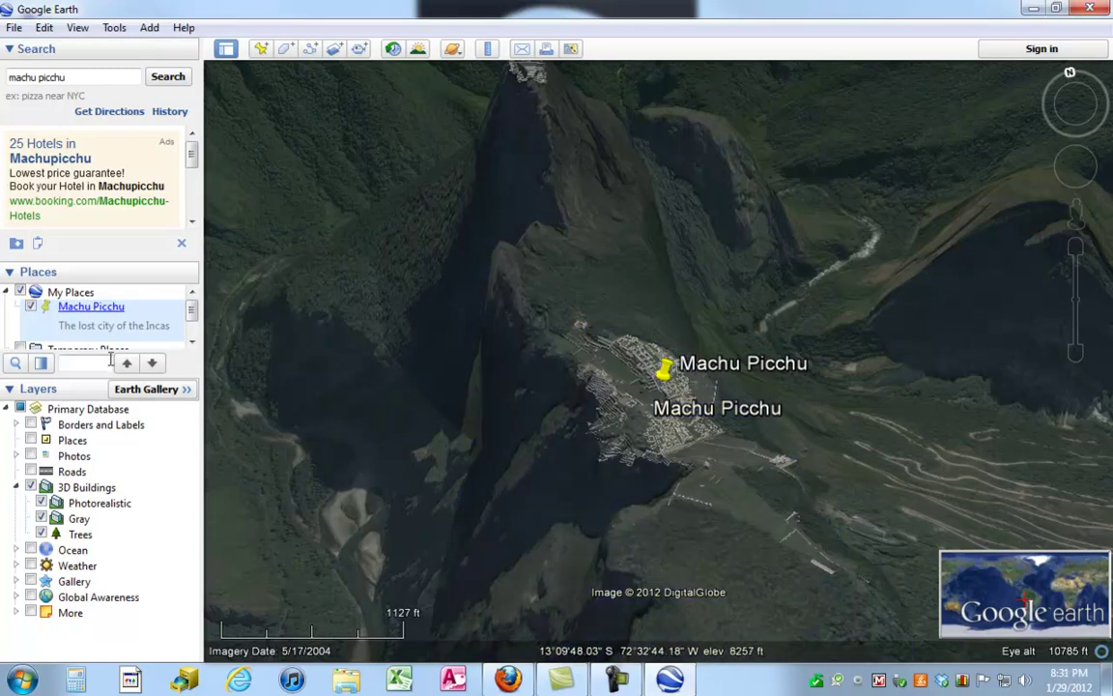
# Enlarge the saved places area to make room for the whole list of places.
pyautogui.moveTo(97, 375); pyautogui.dragTo(110, 507)
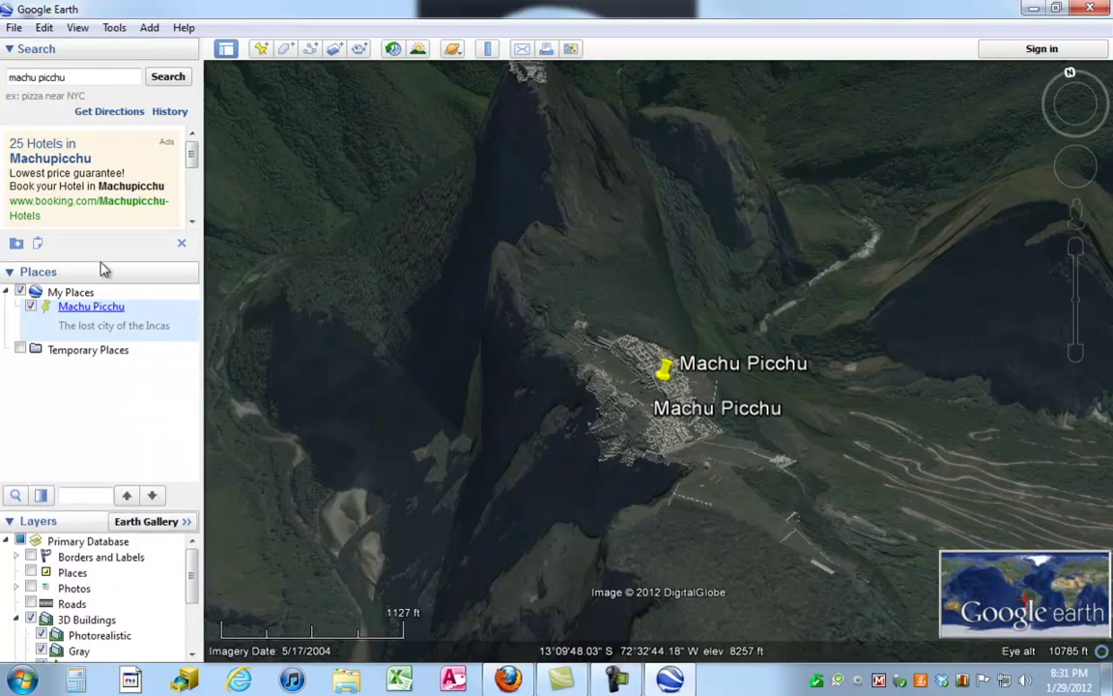
pyautogui.moveTo(101, 259); pyautogui.dragTo(101, 218)
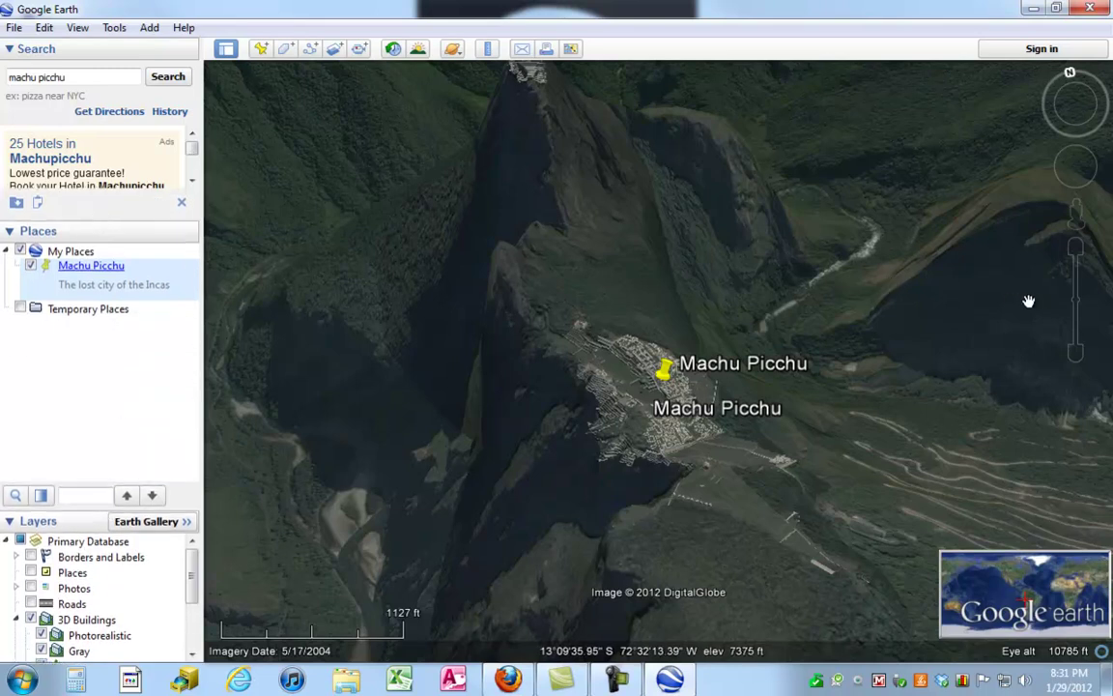
# Move the view away from Machu Picchu and travel across the surrounding snow-capped mountains and valleys.
pyautogui.scroll(3, 653, 361)
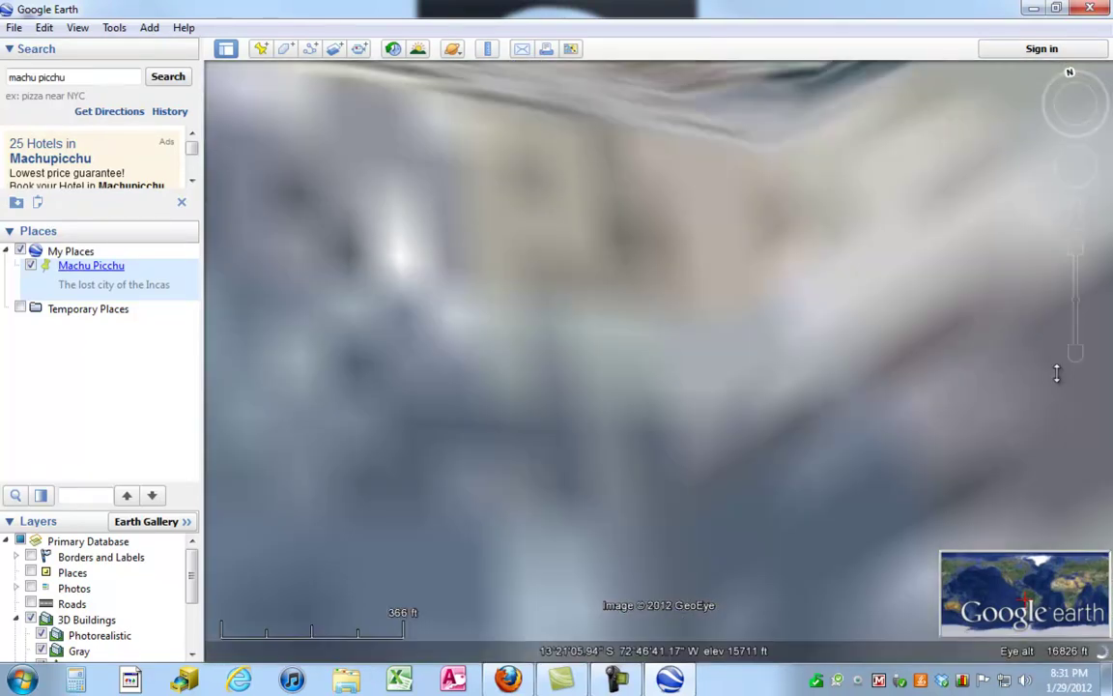
pyautogui.click(1075, 354)
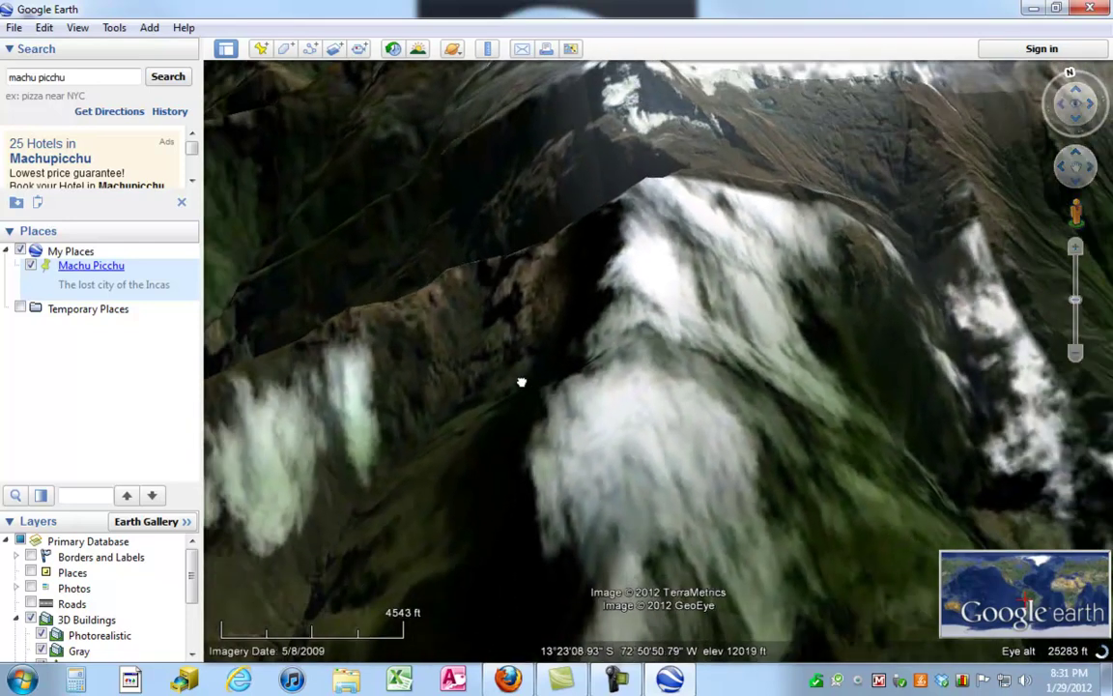
pyautogui.moveTo(522, 386); pyautogui.dragTo(875, 340)
pyautogui.moveTo(385, 447); pyautogui.dragTo(770, 452)
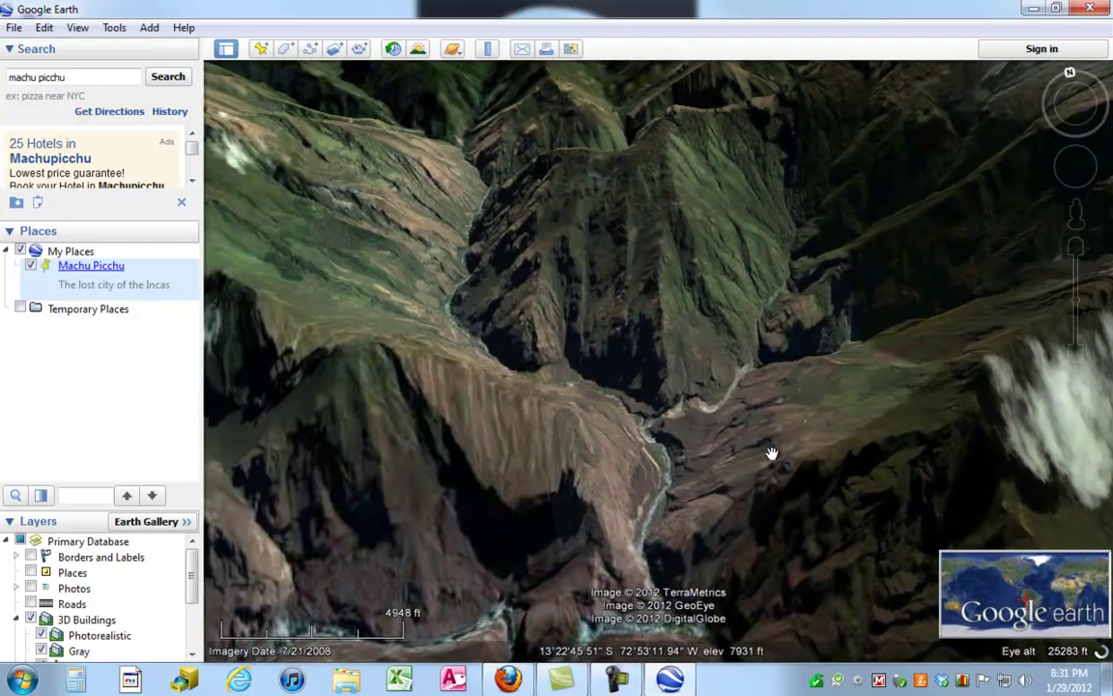
pyautogui.moveTo(363, 391); pyautogui.dragTo(695, 450)
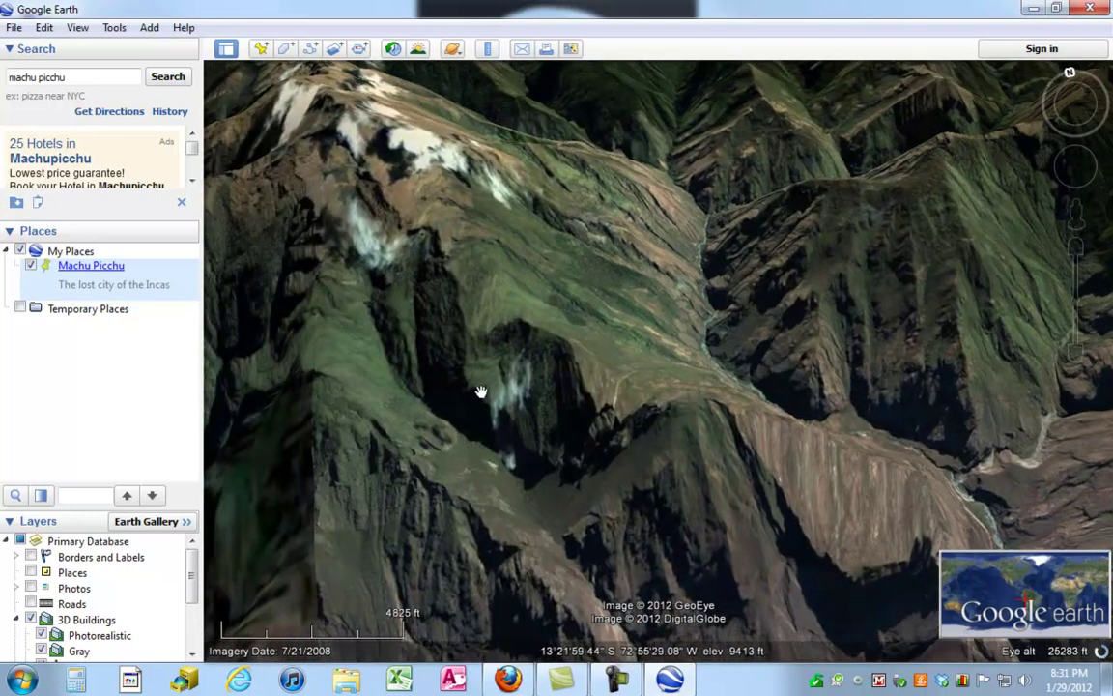
pyautogui.moveTo(374, 358); pyautogui.dragTo(709, 484)
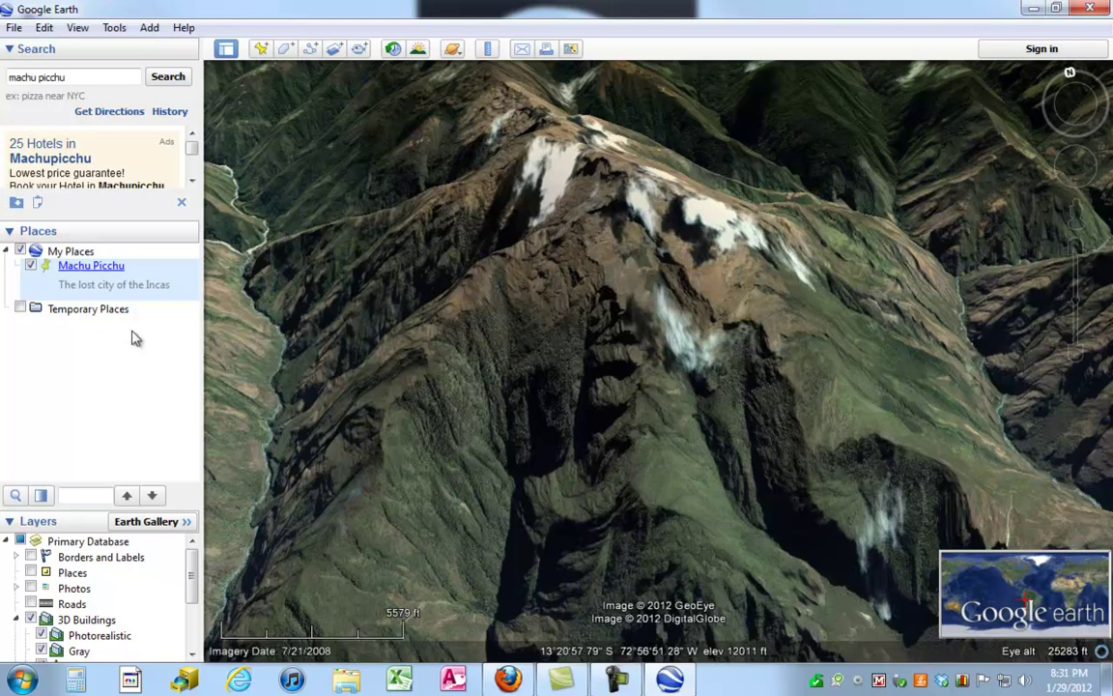
# Fly to the saved Machu Picchu placemark and close its description balloon to see the ruins.
pyautogui.doubleClick(81, 271)
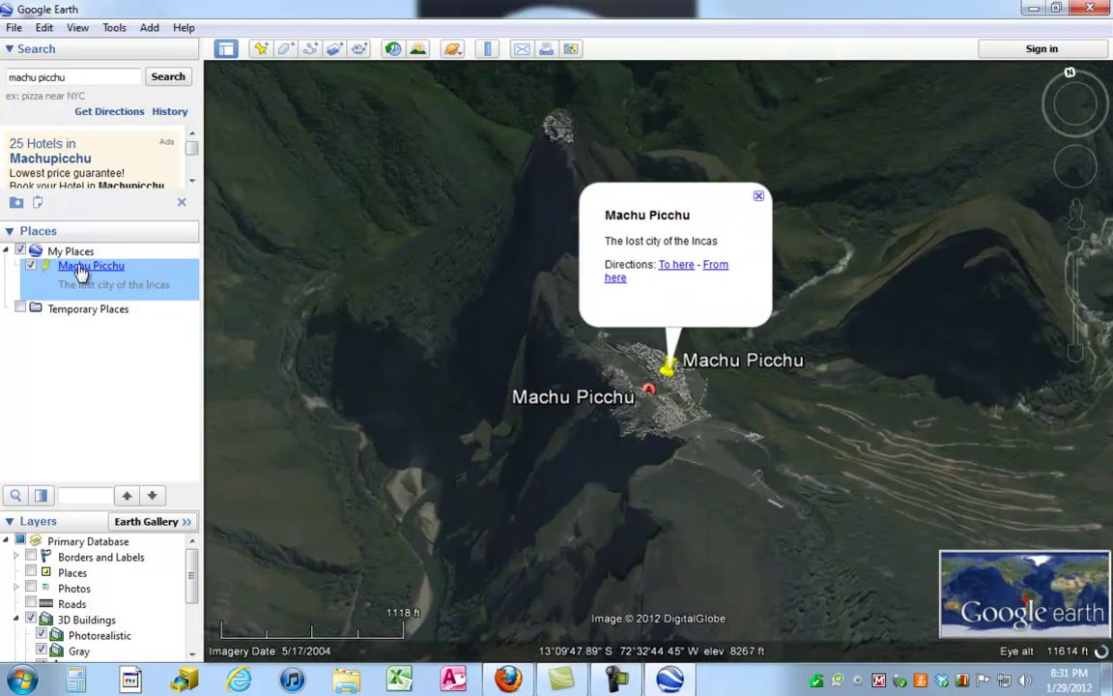
pyautogui.click(754, 208)
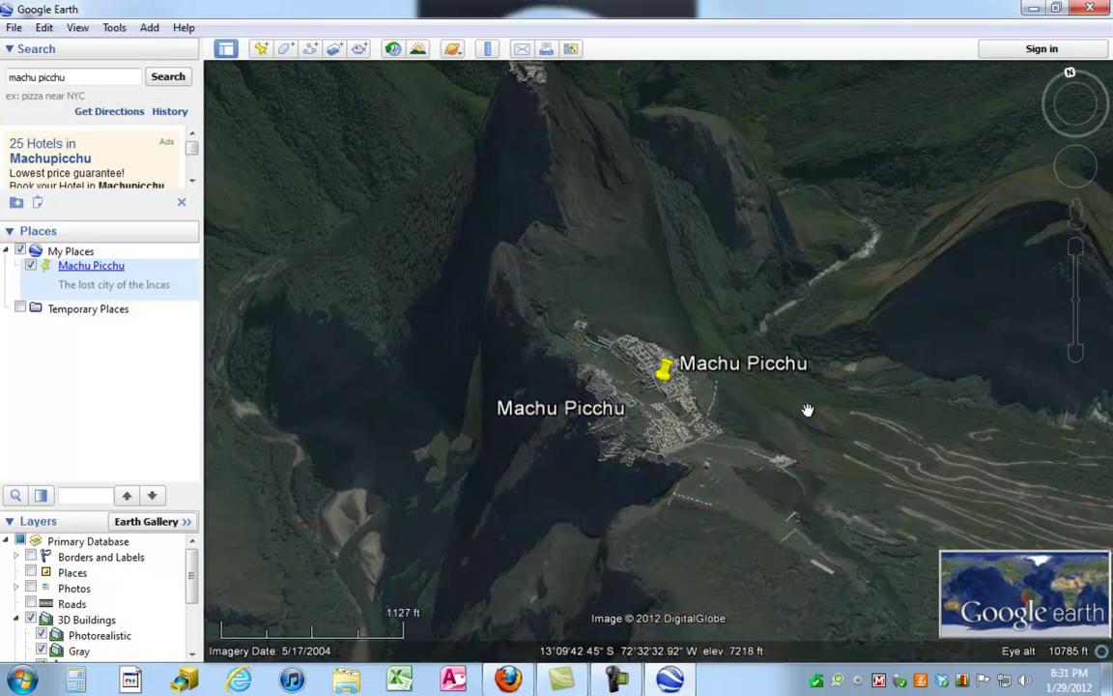
pyautogui.moveTo(808, 411); pyautogui.dragTo(840, 365)
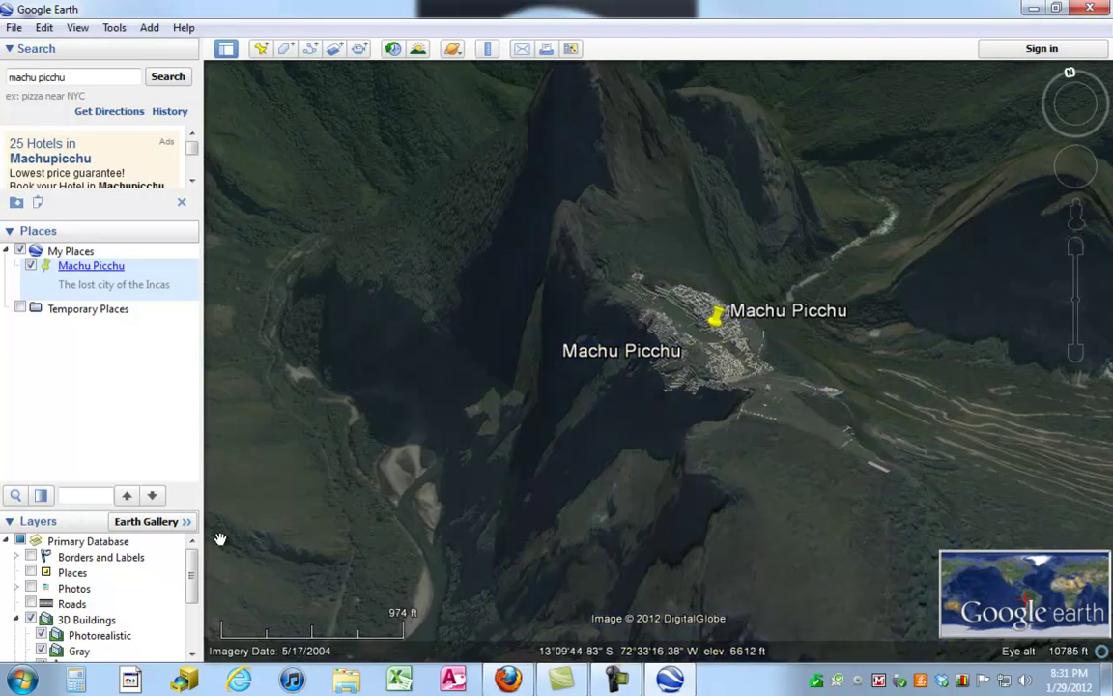
# Turn off the 3D Buildings layer and view the bare mountainside around Machu Picchu from a tilted angle.
pyautogui.click(31, 619)
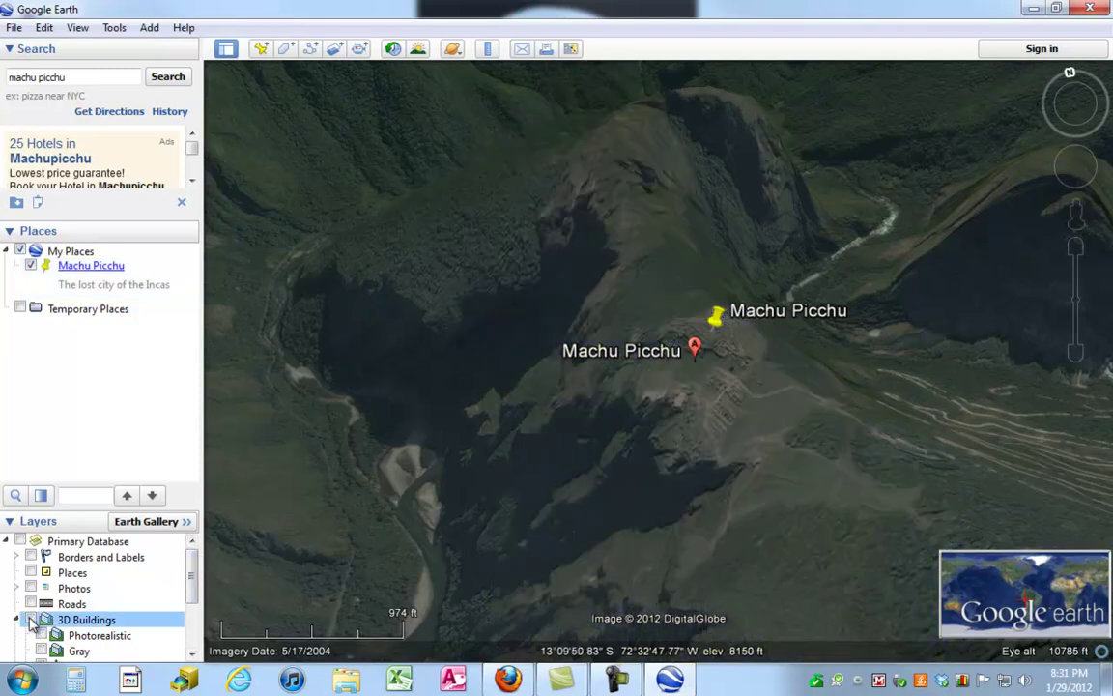
pyautogui.moveTo(430, 355); pyautogui.dragTo(473, 391)
pyautogui.moveTo(486, 390); pyautogui.dragTo(529, 442, button='right')
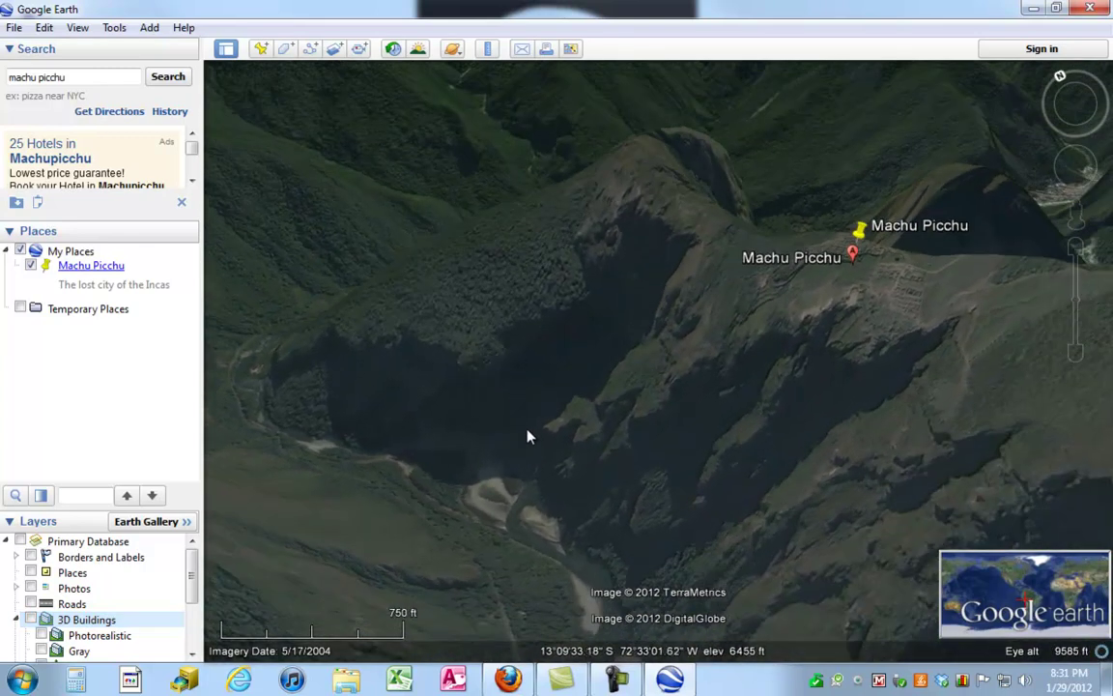
# Disable Show terrain in the 3D View options and inspect the landscape around Machu Picchu from farther out.
pyautogui.click(114, 29)
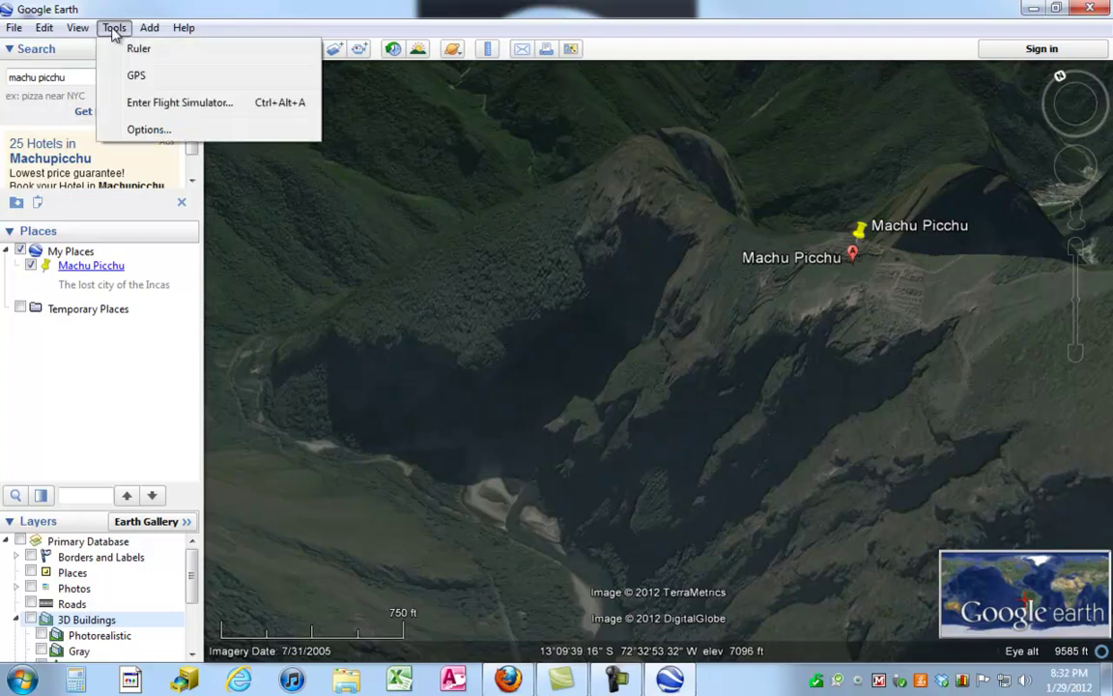
pyautogui.click(136, 129)
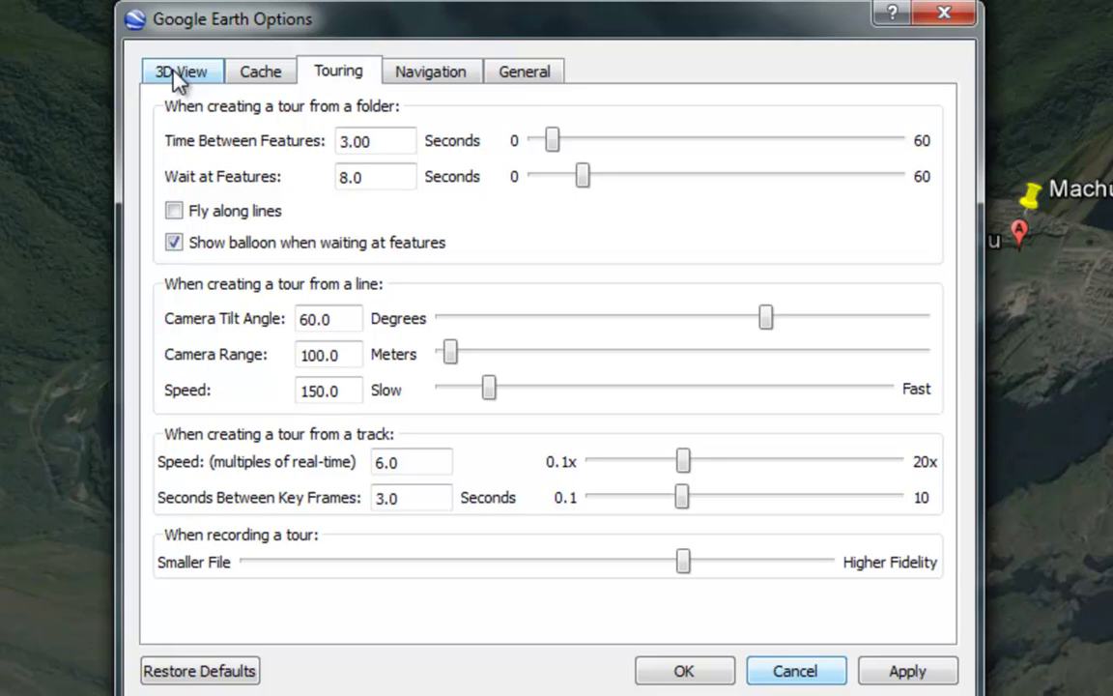
pyautogui.click(178, 73)
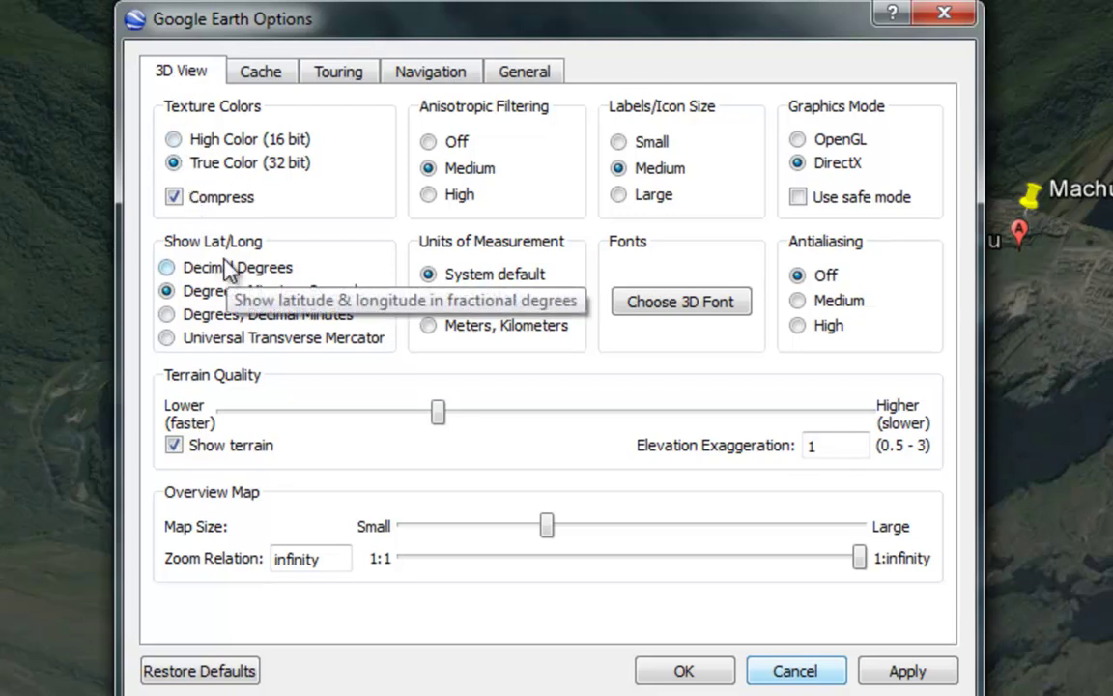
pyautogui.click(174, 450)
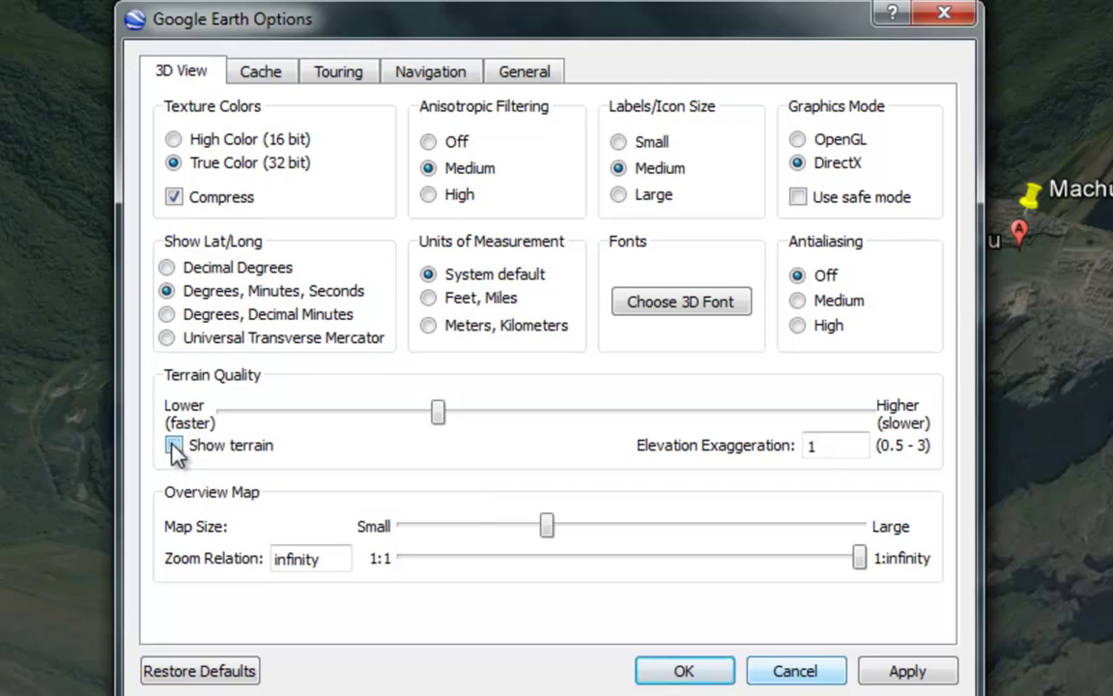
pyautogui.click(674, 669)
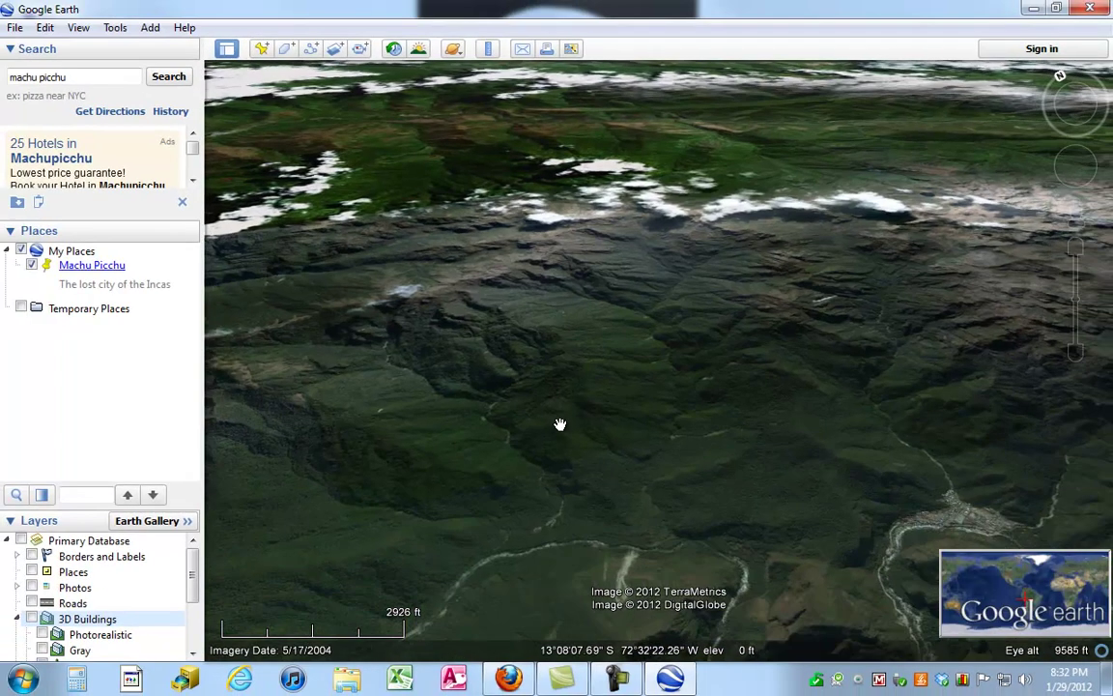
pyautogui.click(1076, 352)
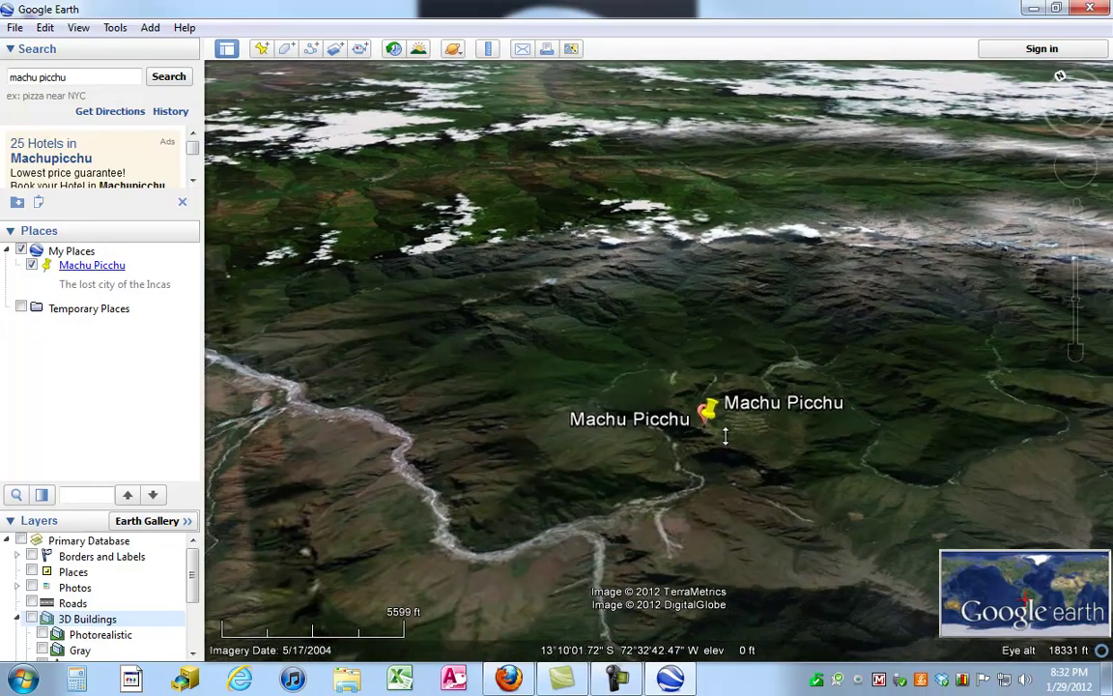
pyautogui.scroll(1, 721, 439)
pyautogui.moveTo(721, 439)
pyautogui.mouseDown(button='right')
pyautogui.moveTo(723, 524)
pyautogui.moveTo(579, 510)
pyautogui.moveTo(451, 478)
pyautogui.moveTo(529, 495)
pyautogui.moveTo(714, 497)
pyautogui.moveTo(720, 455)
pyautogui.mouseUp(button='right')
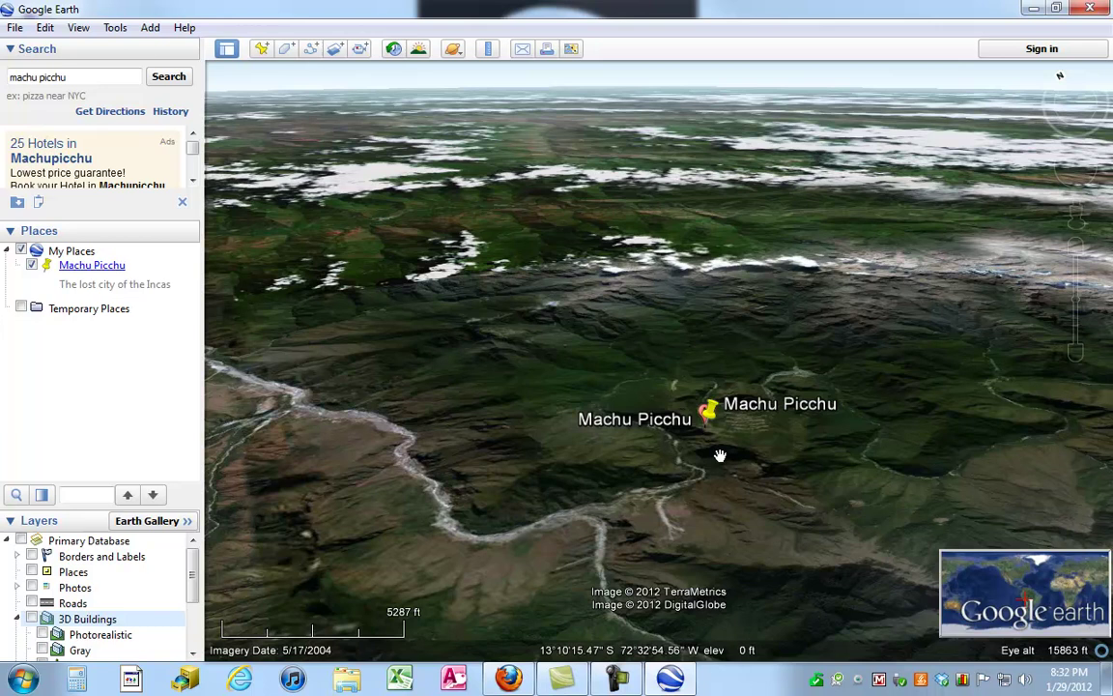
# Re-enable Show terrain in the 3D View options and look over the mountains around Machu Picchu.
pyautogui.click(114, 28)
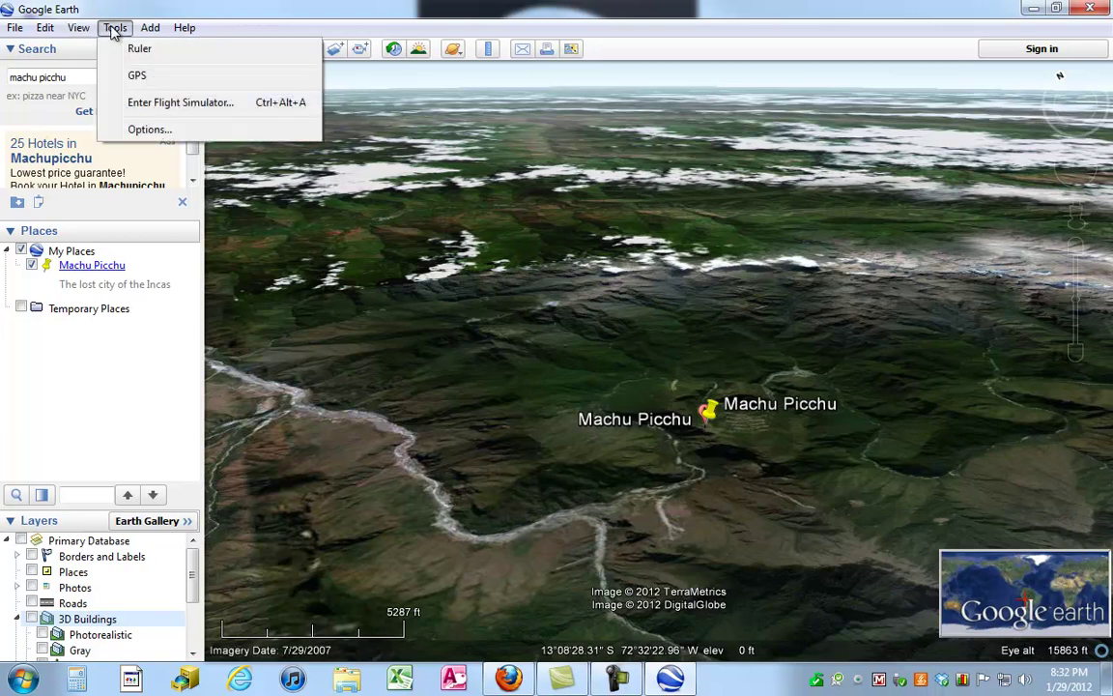
pyautogui.click(150, 129)
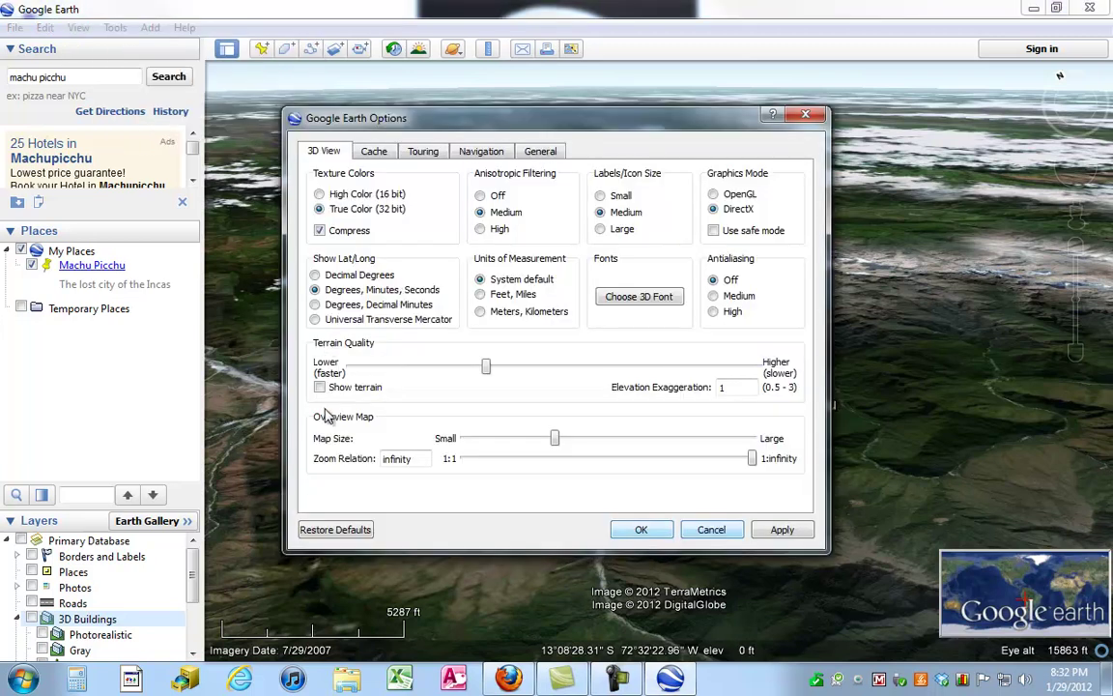
pyautogui.click(630, 528)
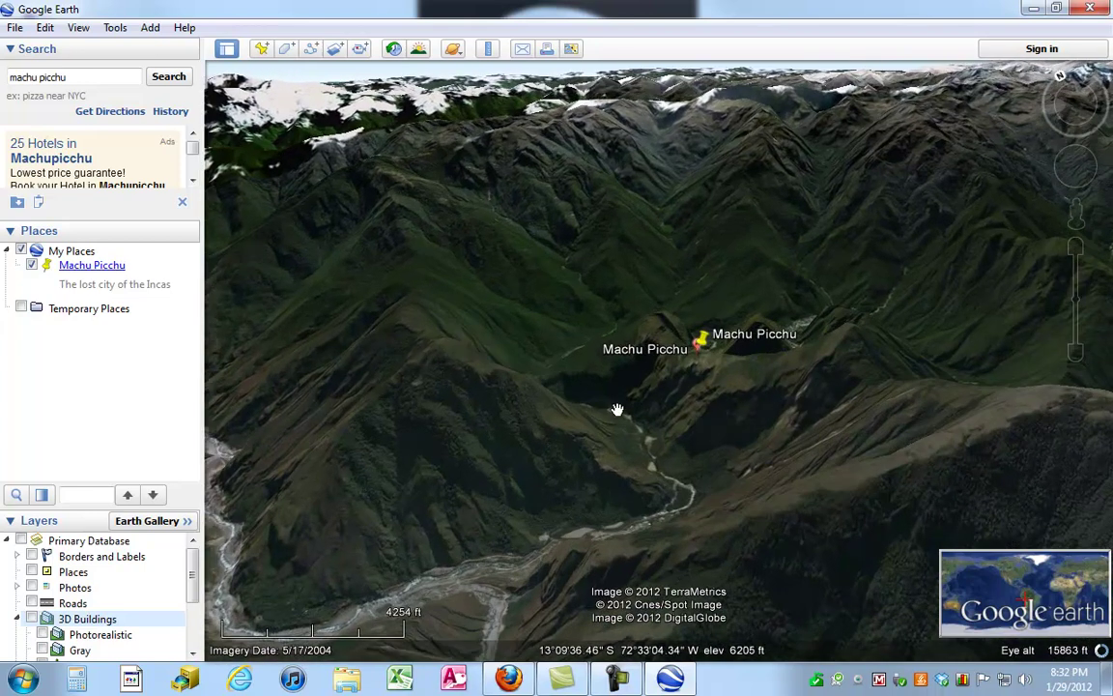
pyautogui.moveTo(617, 410); pyautogui.dragTo(567, 481)
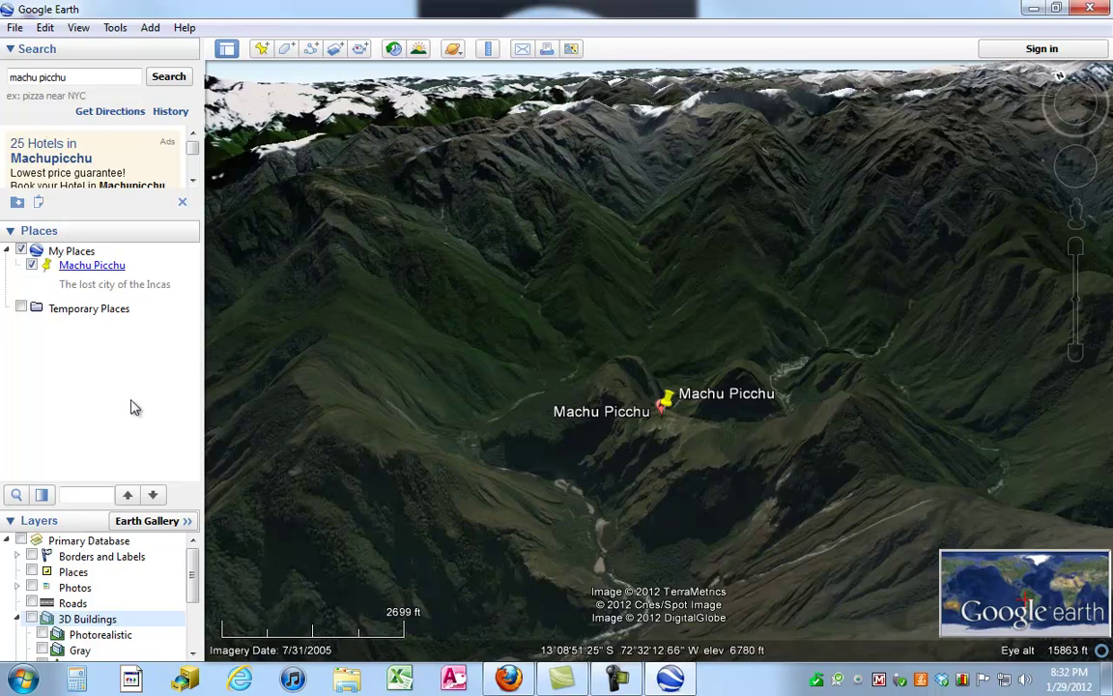
# Examine the email services offered for sending the Machu Picchu placemark, and cancel without sending.
pyautogui.rightClick(84, 271)
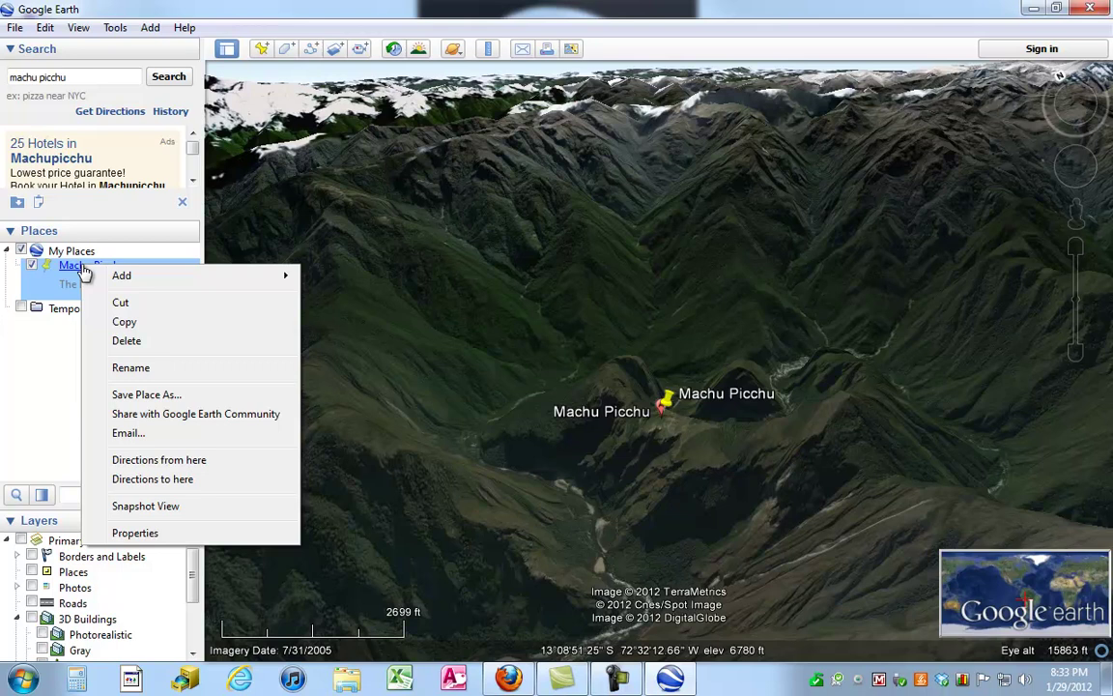
pyautogui.click(128, 434)
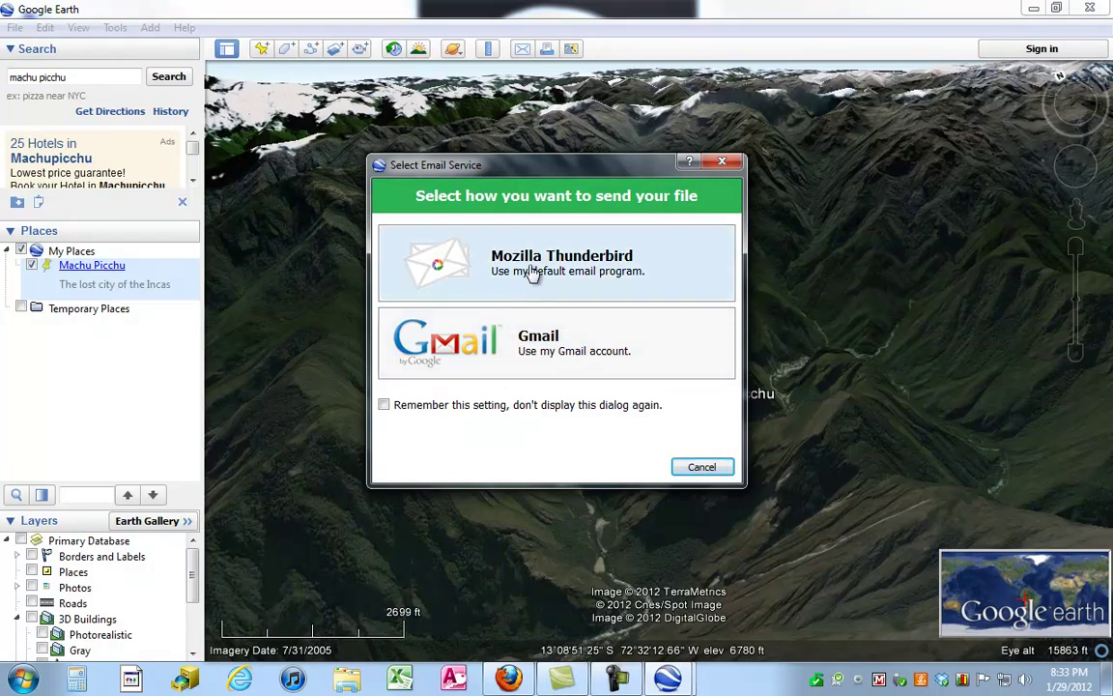
pyautogui.click(702, 467)
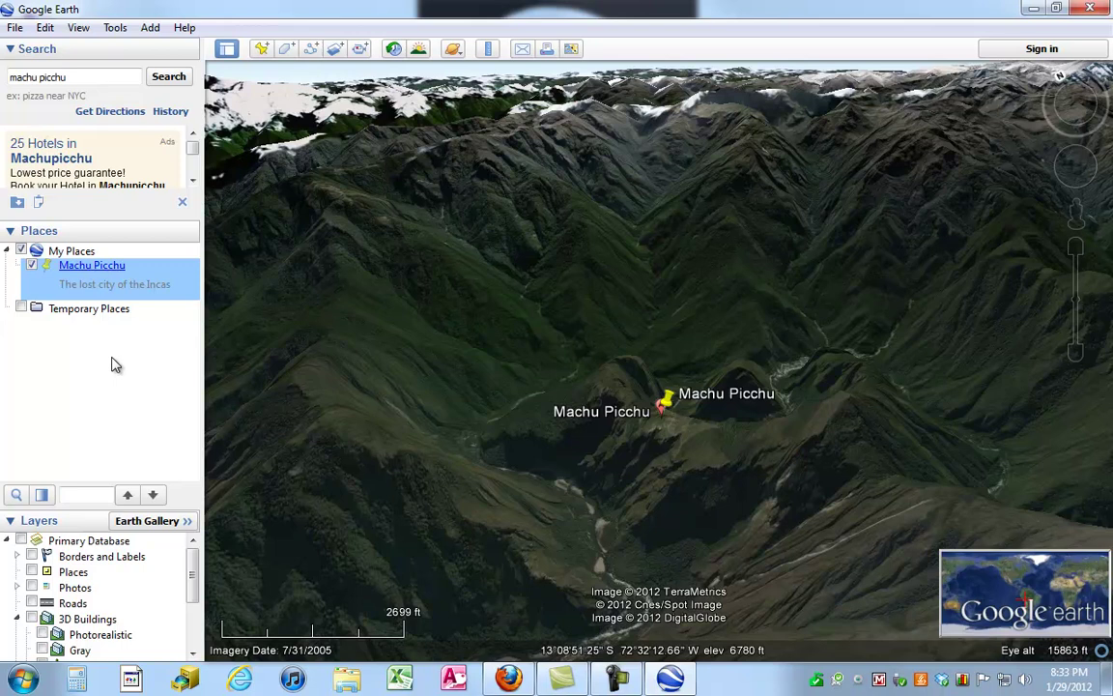
# Save the Machu Picchu placemark to the Desktop as the Kmz file "Machu Picchu.kmz".
pyautogui.rightClick(87, 270)
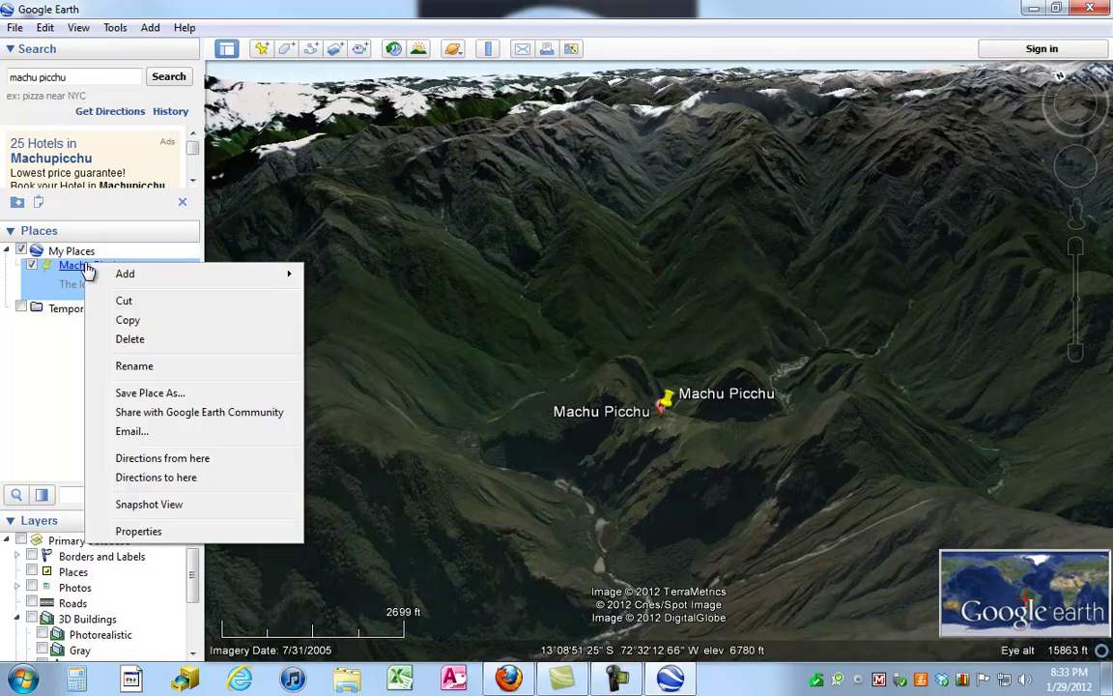
pyautogui.click(147, 393)
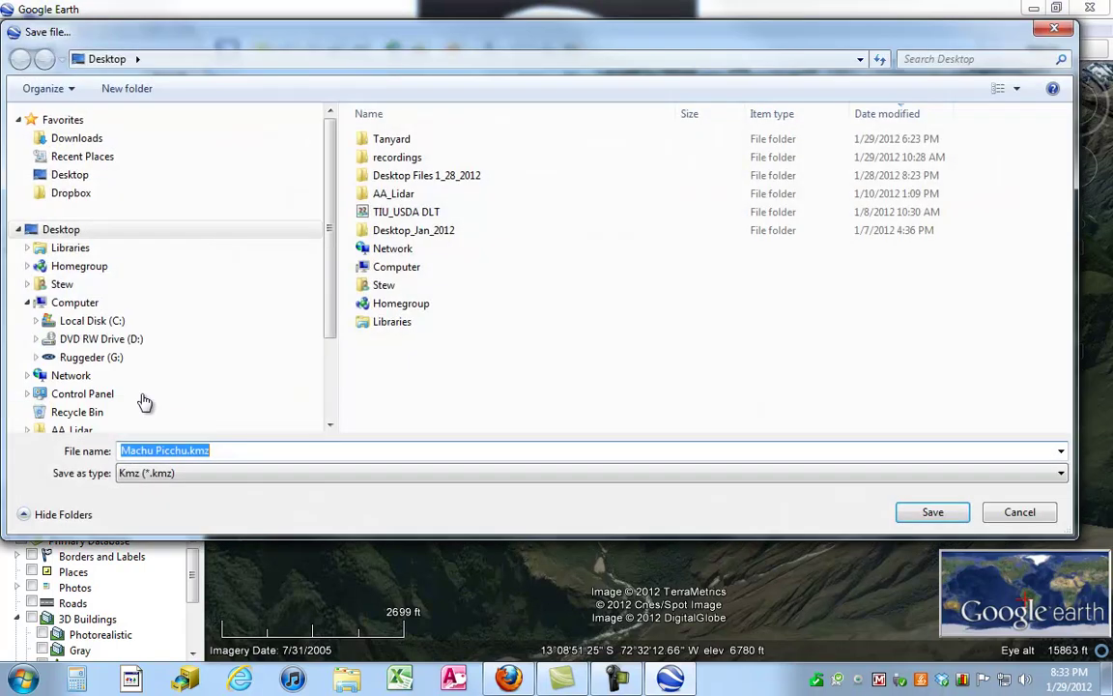
pyautogui.click(52, 235)
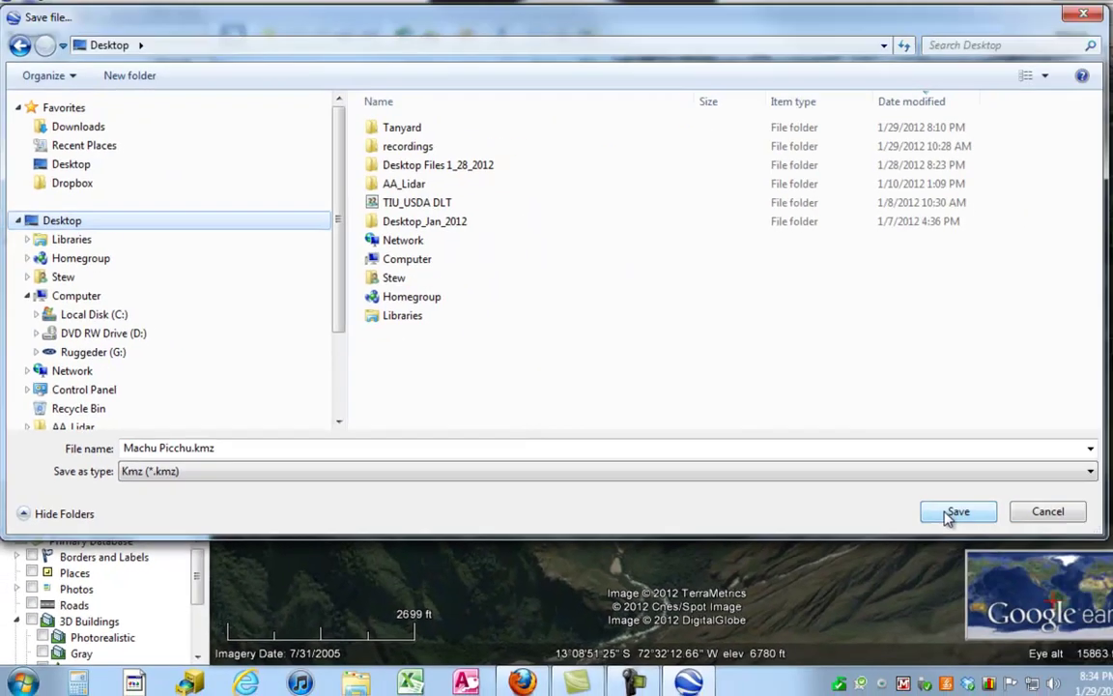
pyautogui.click(951, 512)
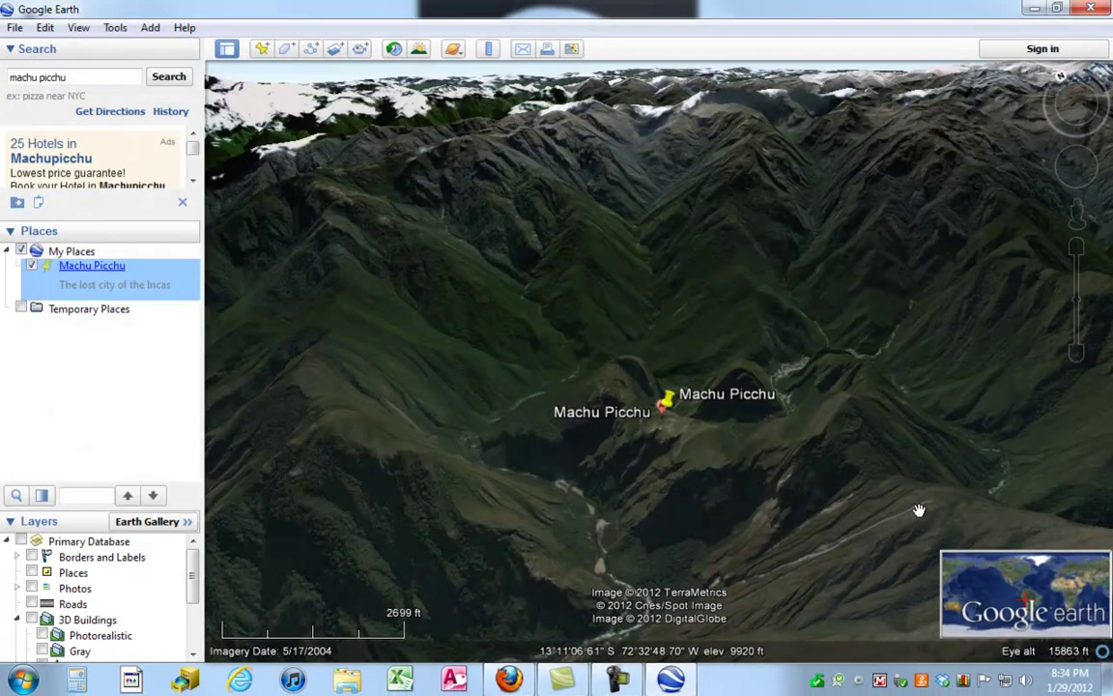
# Delete the Machu Picchu placemark from My Places.
pyautogui.rightClick(92, 272)
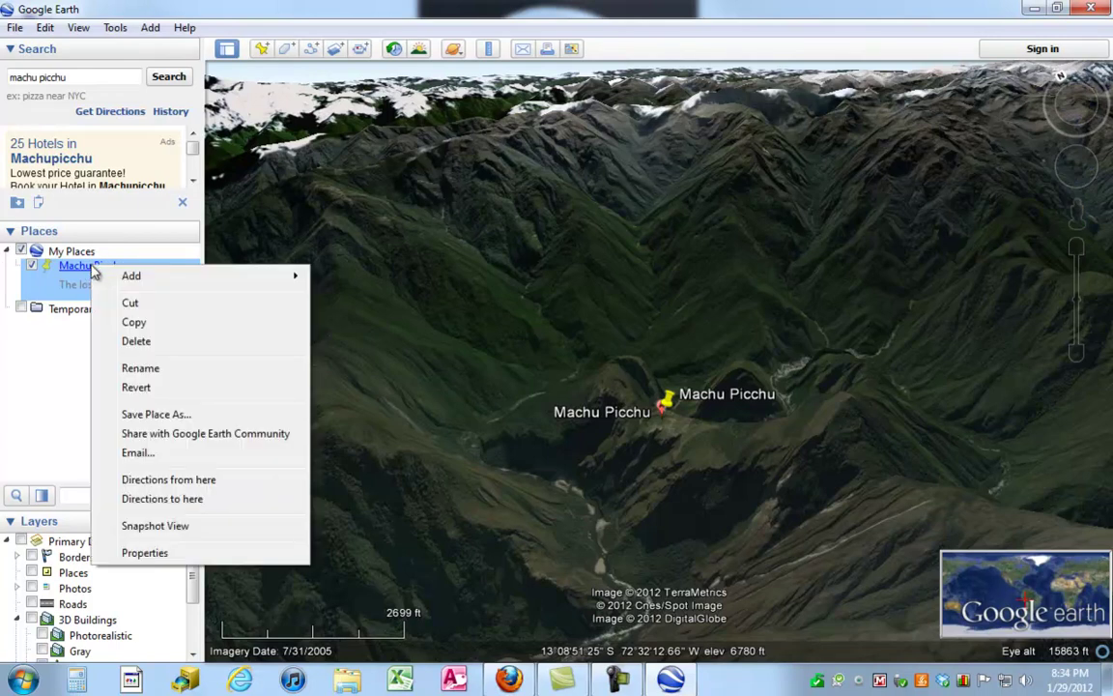
pyautogui.click(137, 343)
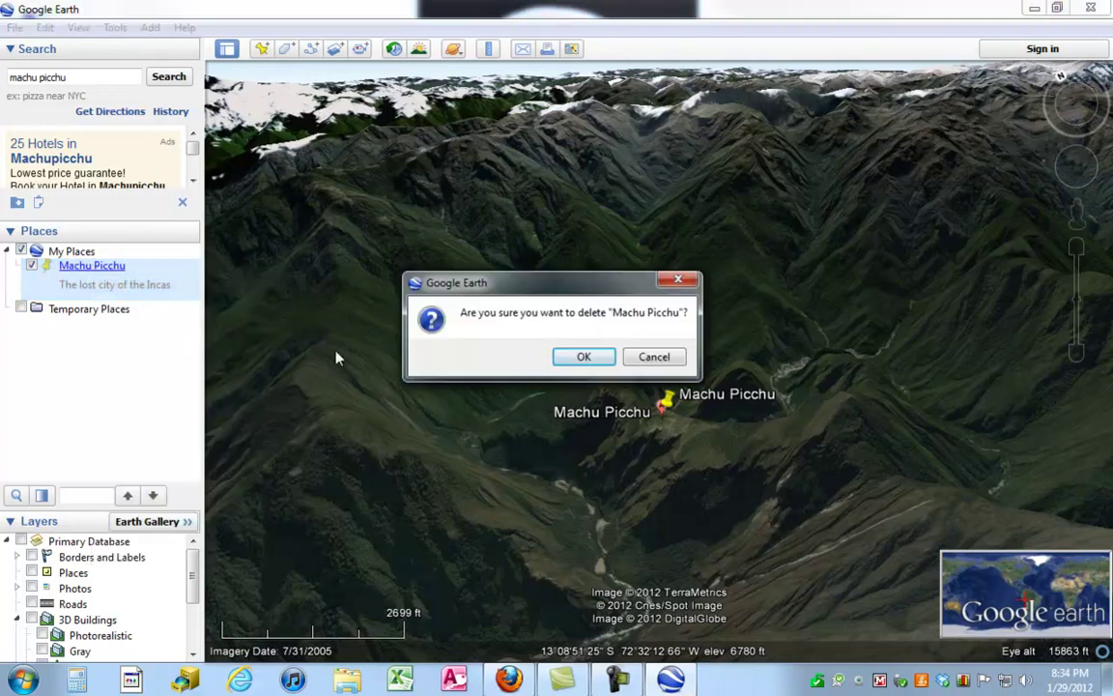
pyautogui.click(582, 356)
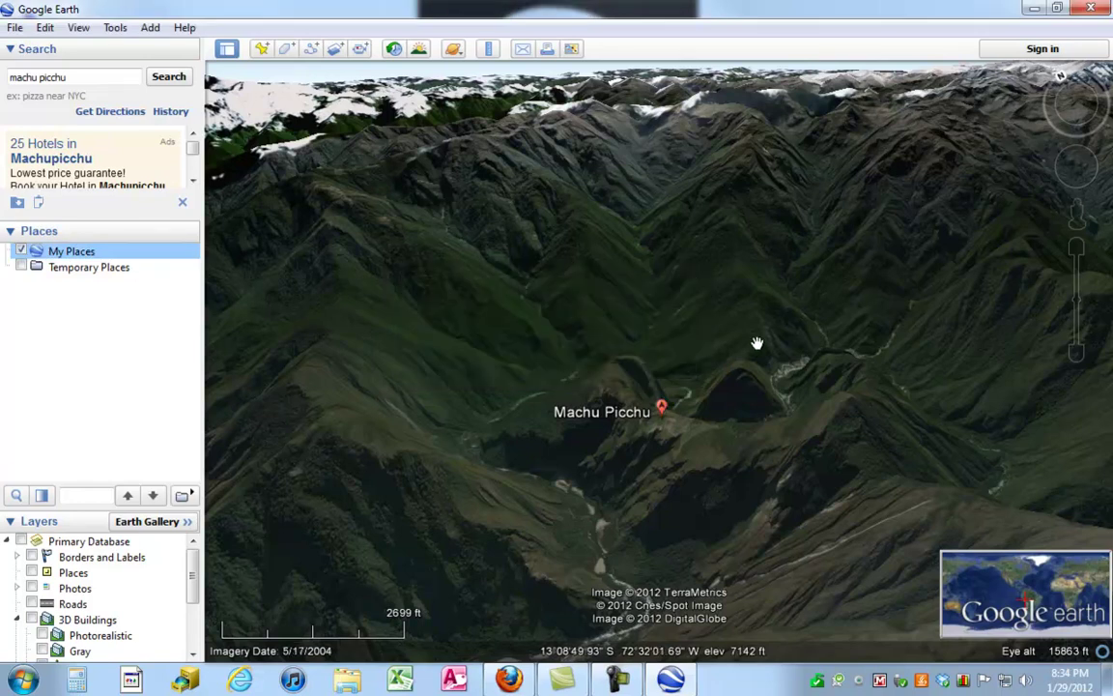
# Close Google Earth and reload the placemark by opening Machu Picchu.kmz from the desktop.
pyautogui.click(1093, 9)
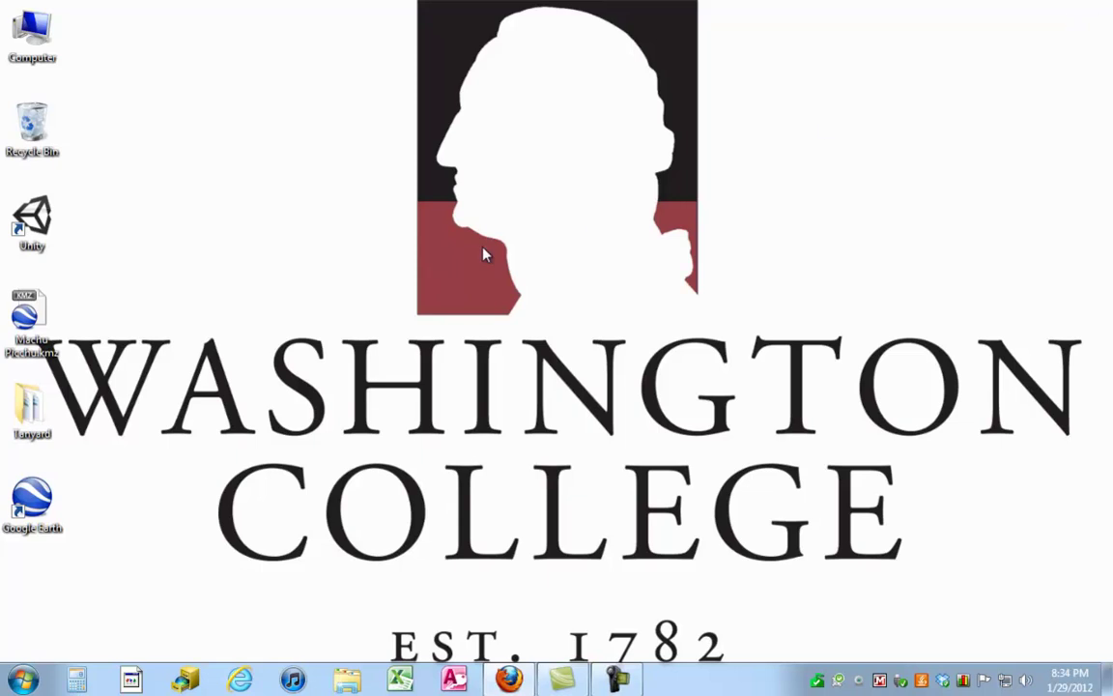
pyautogui.moveTo(35, 312); pyautogui.dragTo(548, 147)
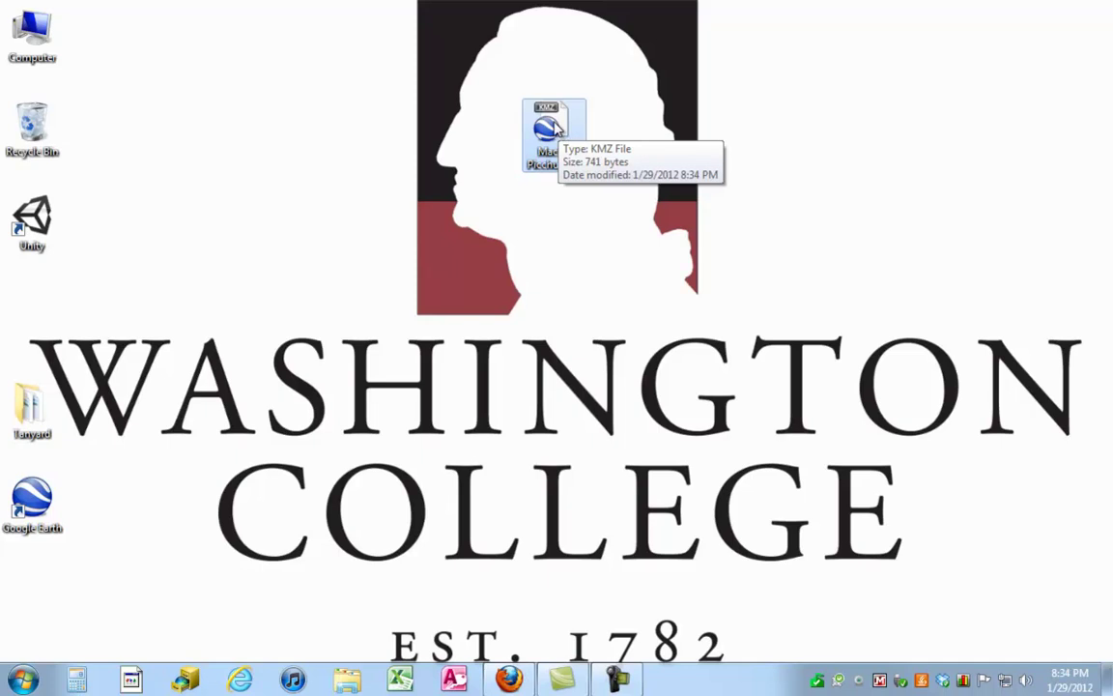
pyautogui.doubleClick(553, 125)
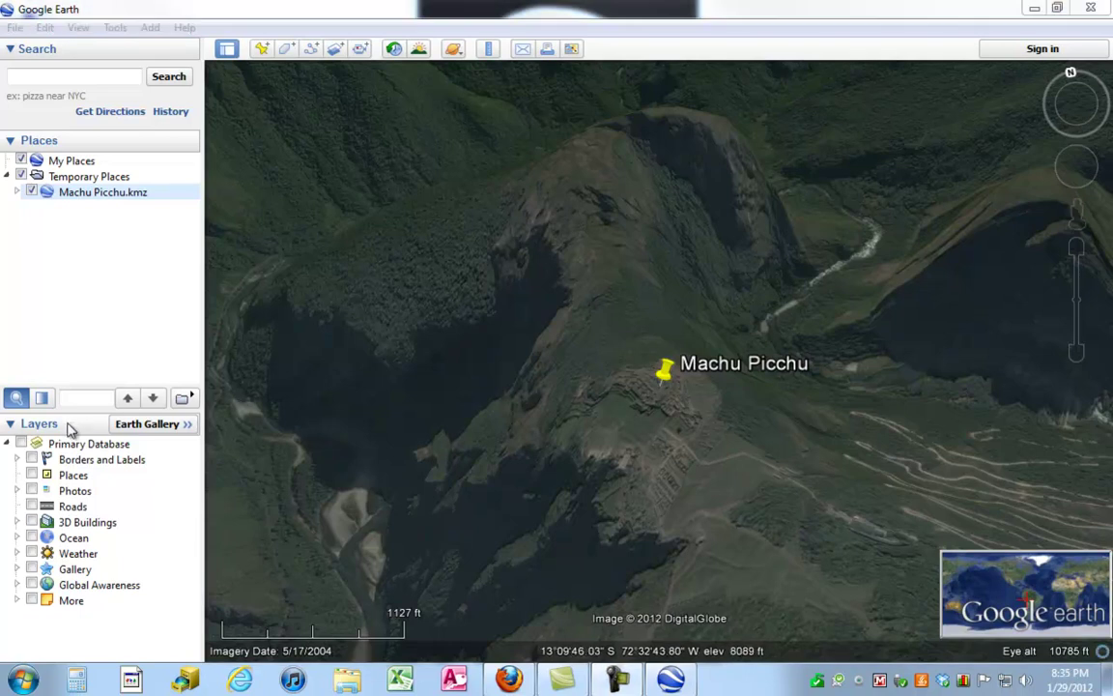
# Delete Machu Picchu.kmz and its contents from Temporary Places.
pyautogui.rightClick(76, 197)
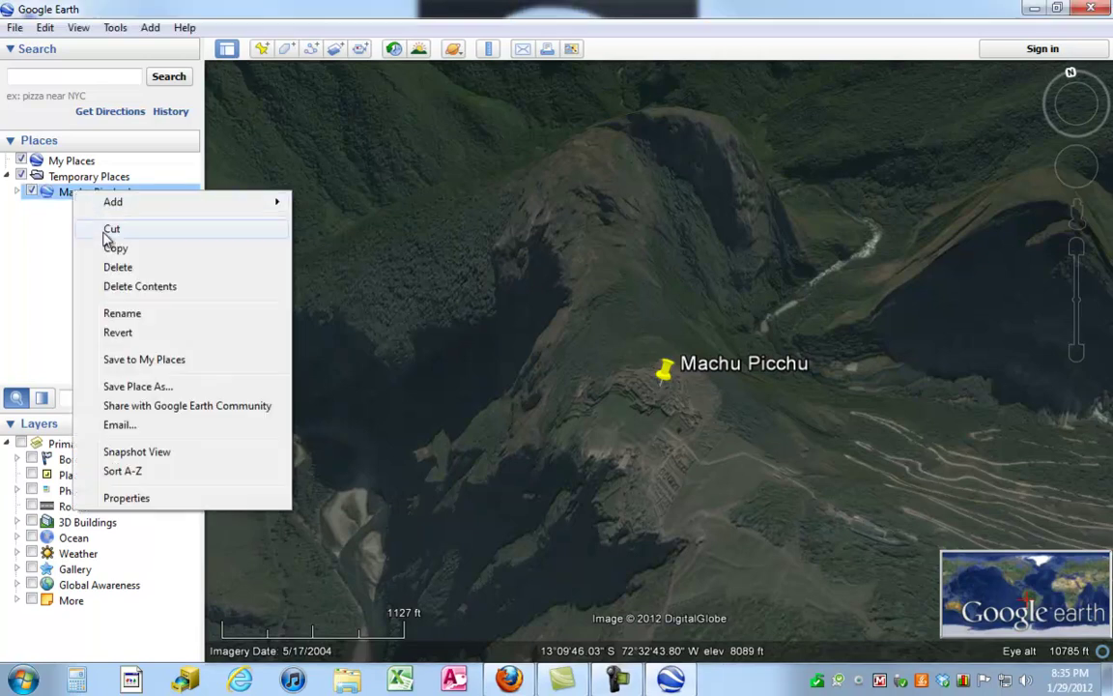
pyautogui.click(118, 267)
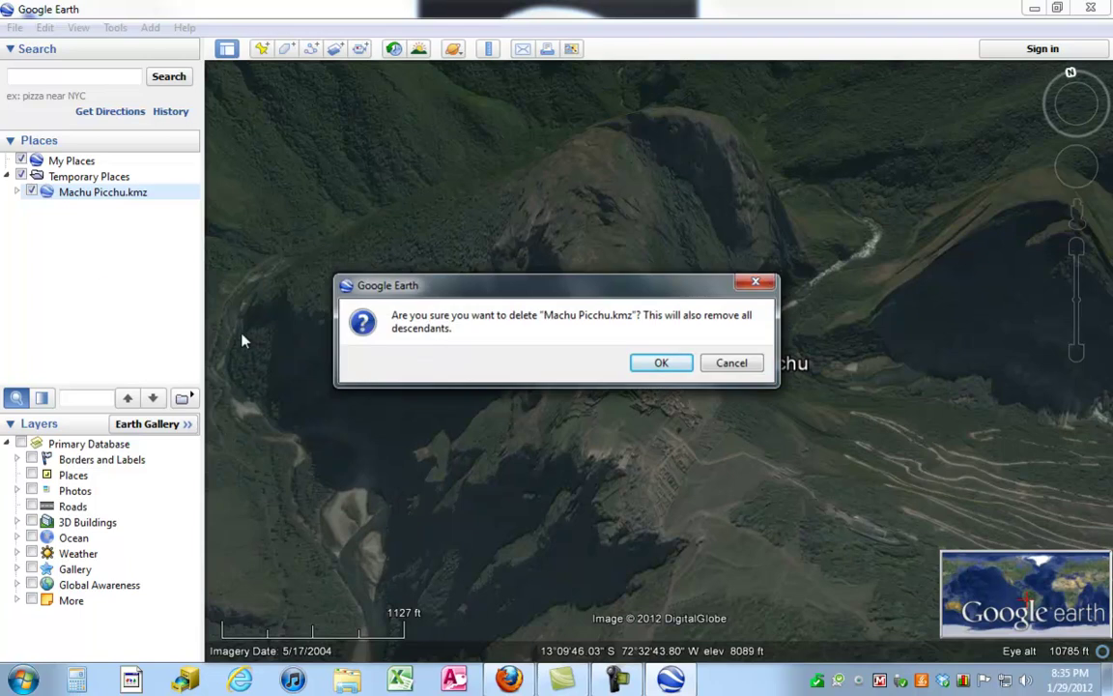
pyautogui.click(661, 363)
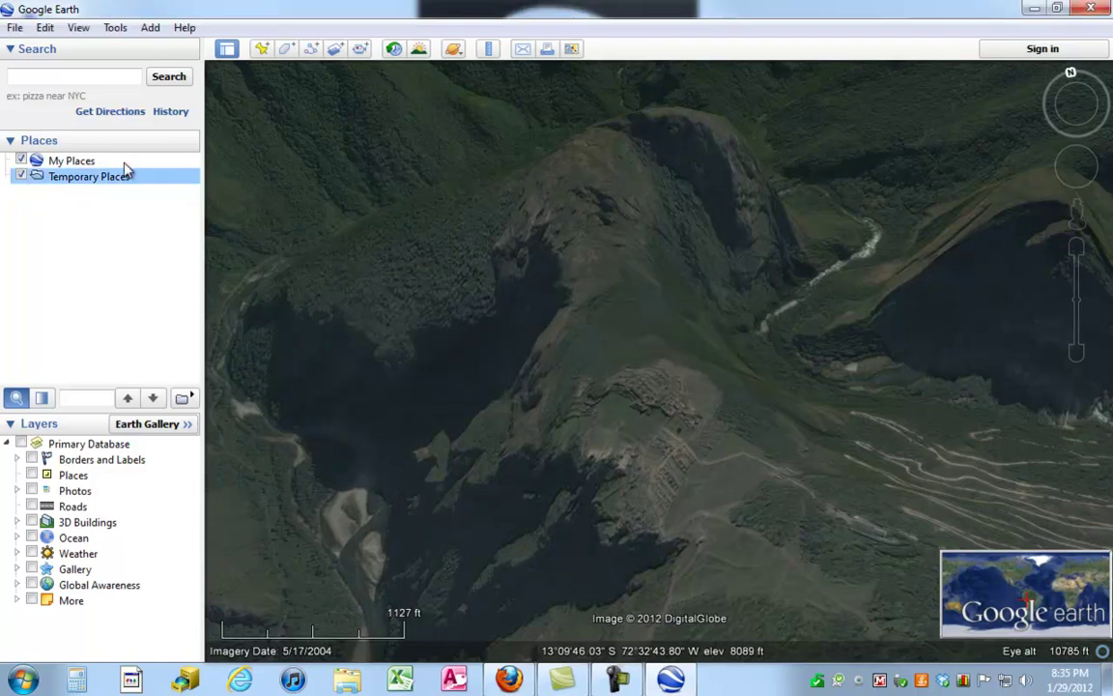
# Search for "maryland" and fly to the state.
pyautogui.click(44, 75)
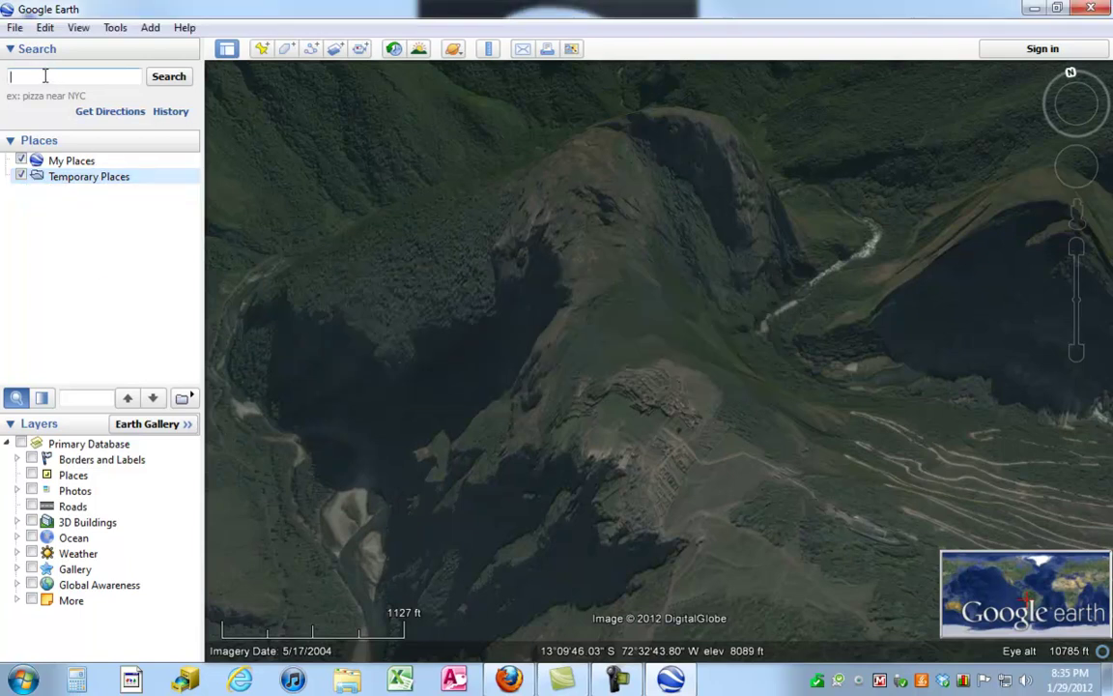
pyautogui.write('maryland')
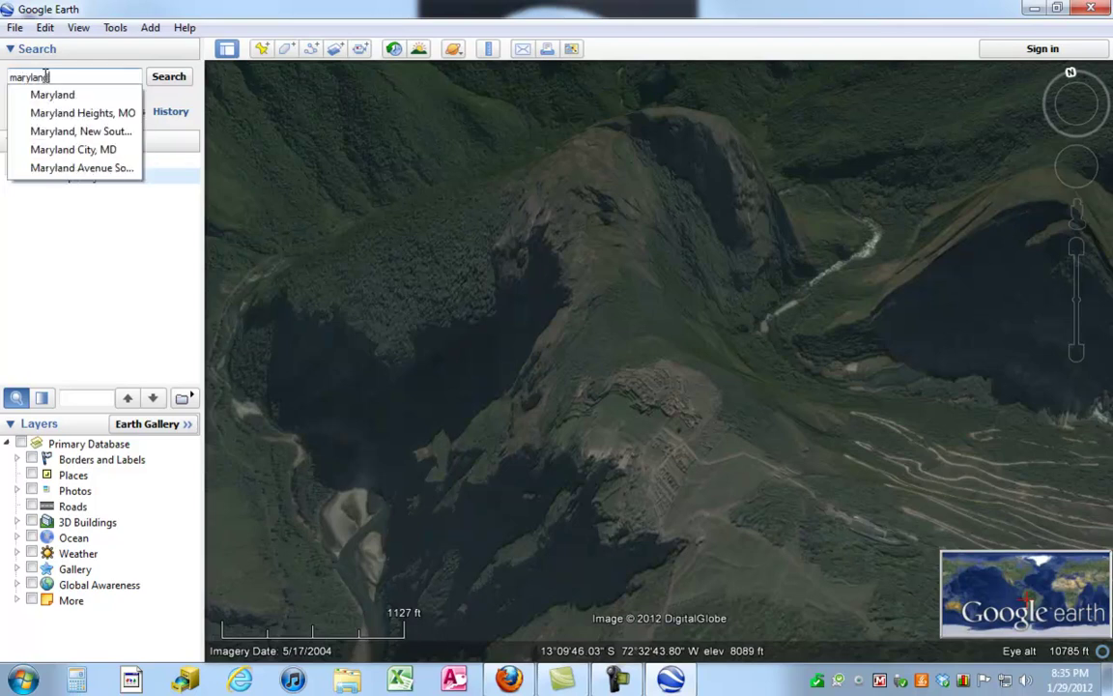
pyautogui.press('Escape')
pyautogui.press('Return')
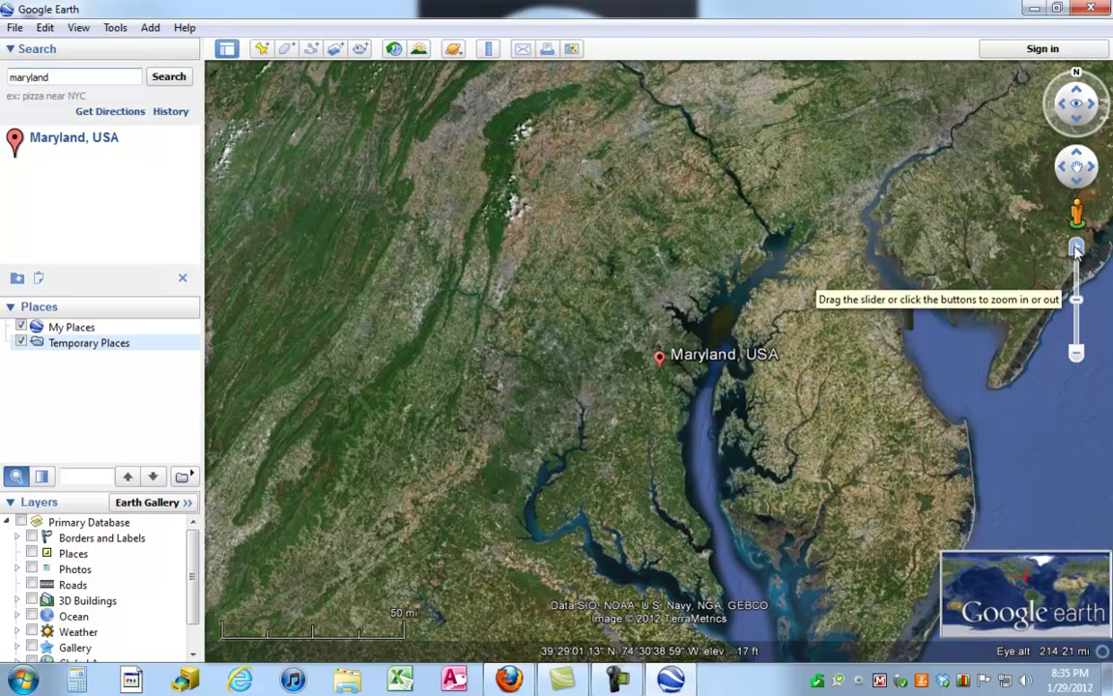
# Zoom in on Maryland, enlarge the layer list and turn on the Borders and Labels layer.
pyautogui.click(1077, 248)
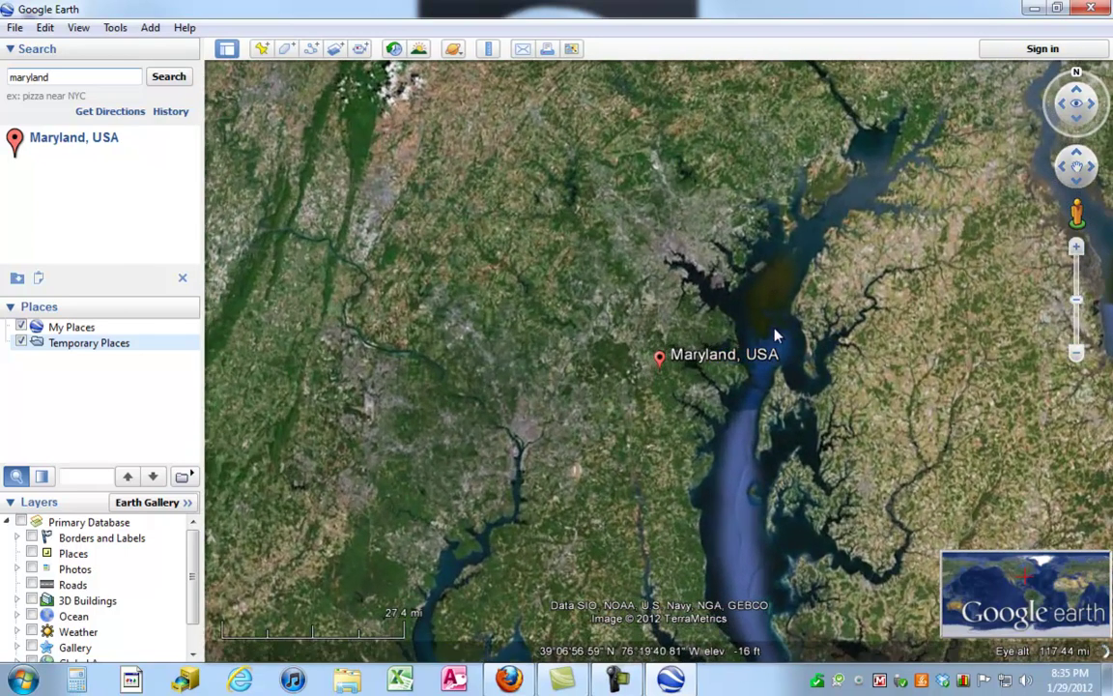
pyautogui.moveTo(629, 443); pyautogui.dragTo(635, 418)
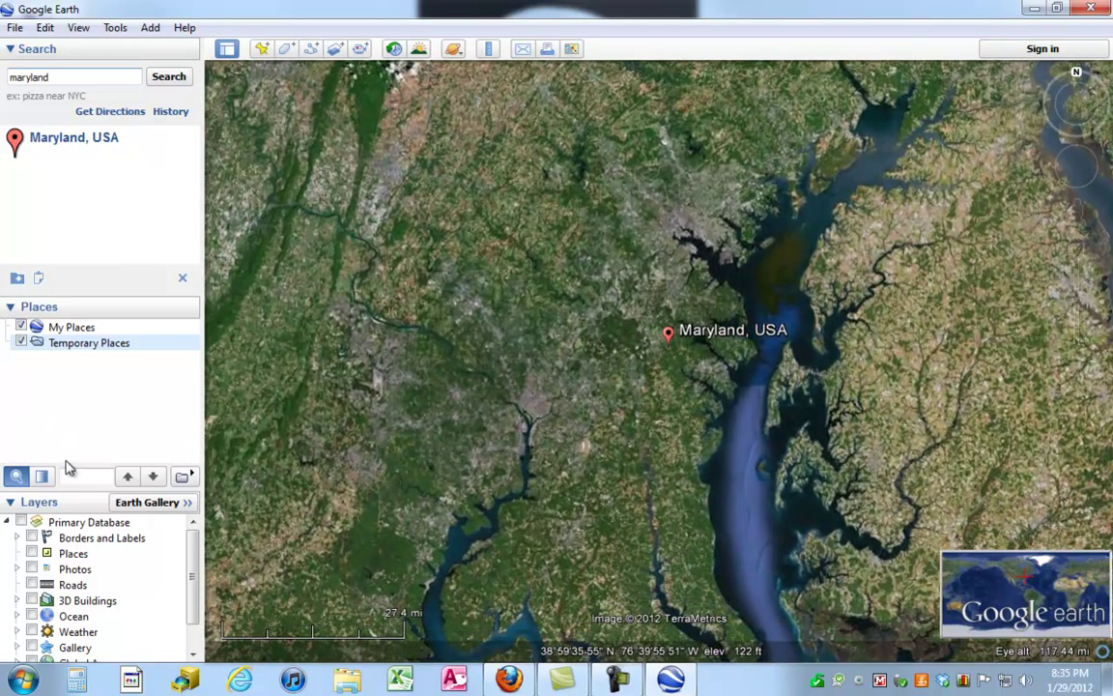
pyautogui.moveTo(73, 490); pyautogui.dragTo(89, 312)
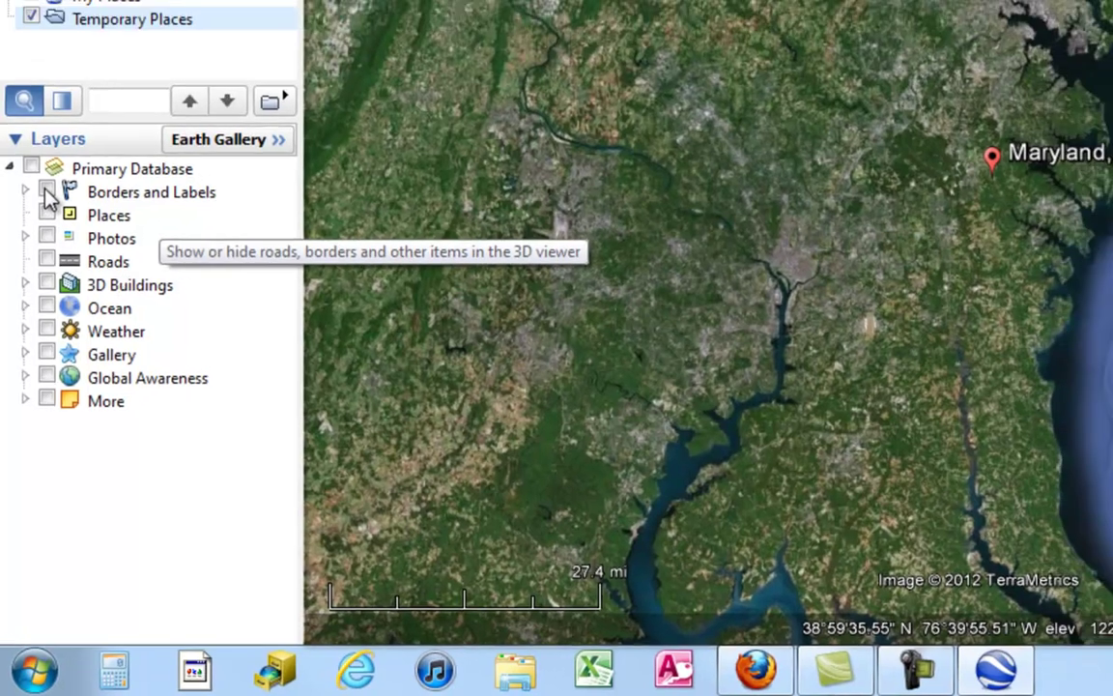
pyautogui.click(50, 156)
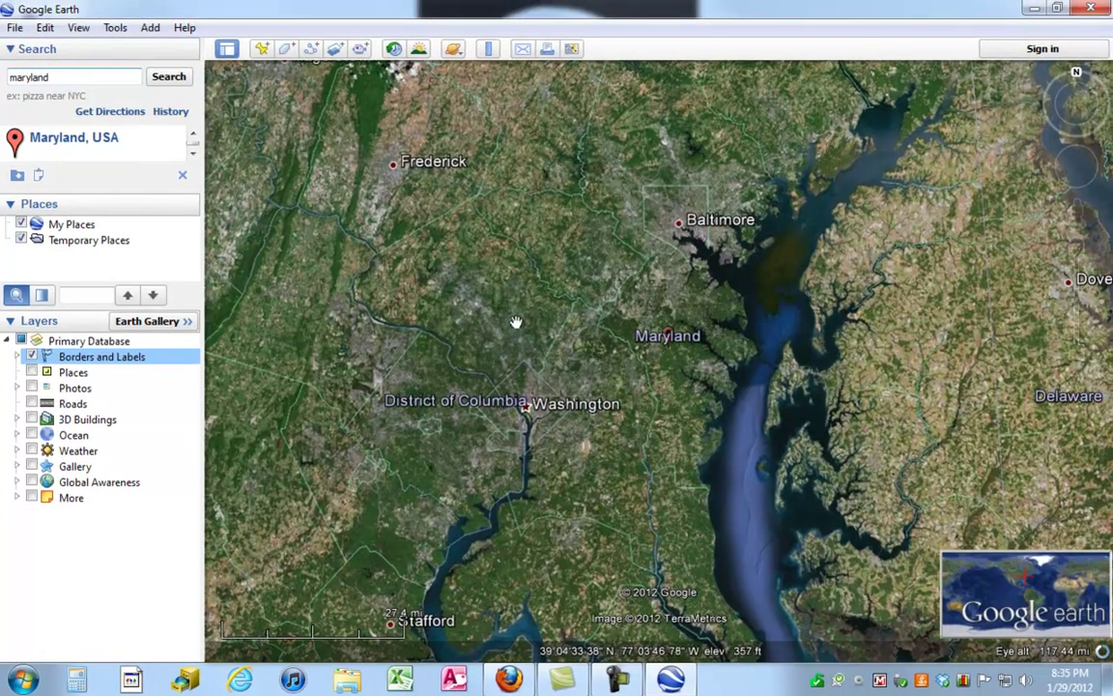
pyautogui.moveTo(549, 313); pyautogui.dragTo(547, 373)
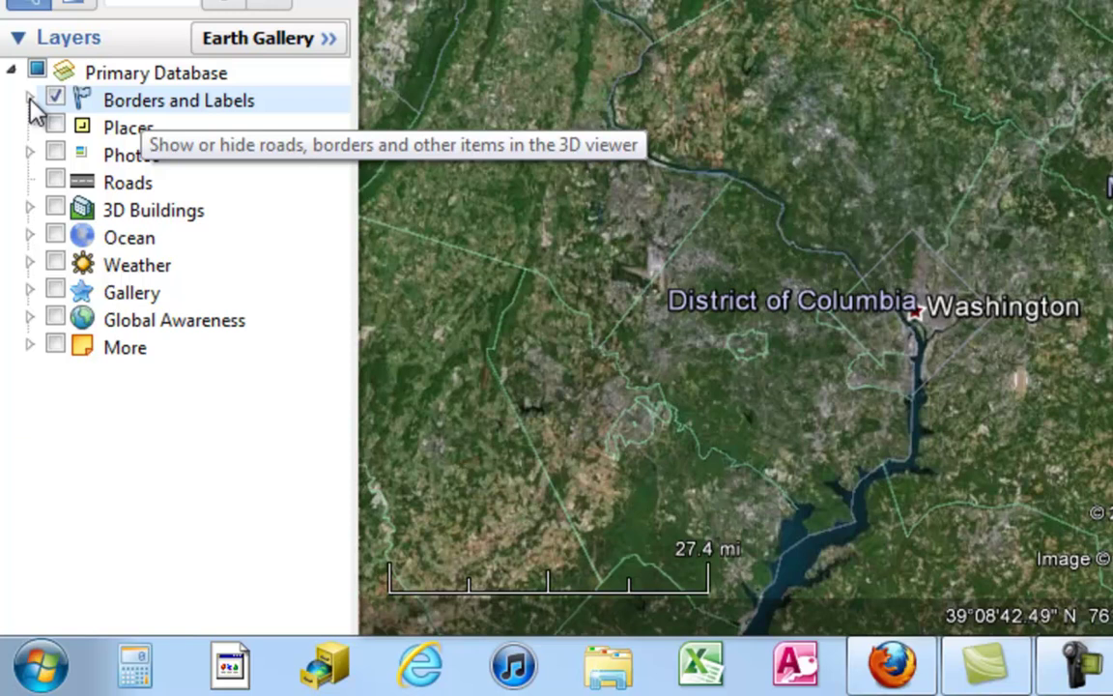
# Within Borders and Labels, turn off the 2nd Level Admin Regions borders and the Populated Places labels.
pyautogui.click(30, 100)
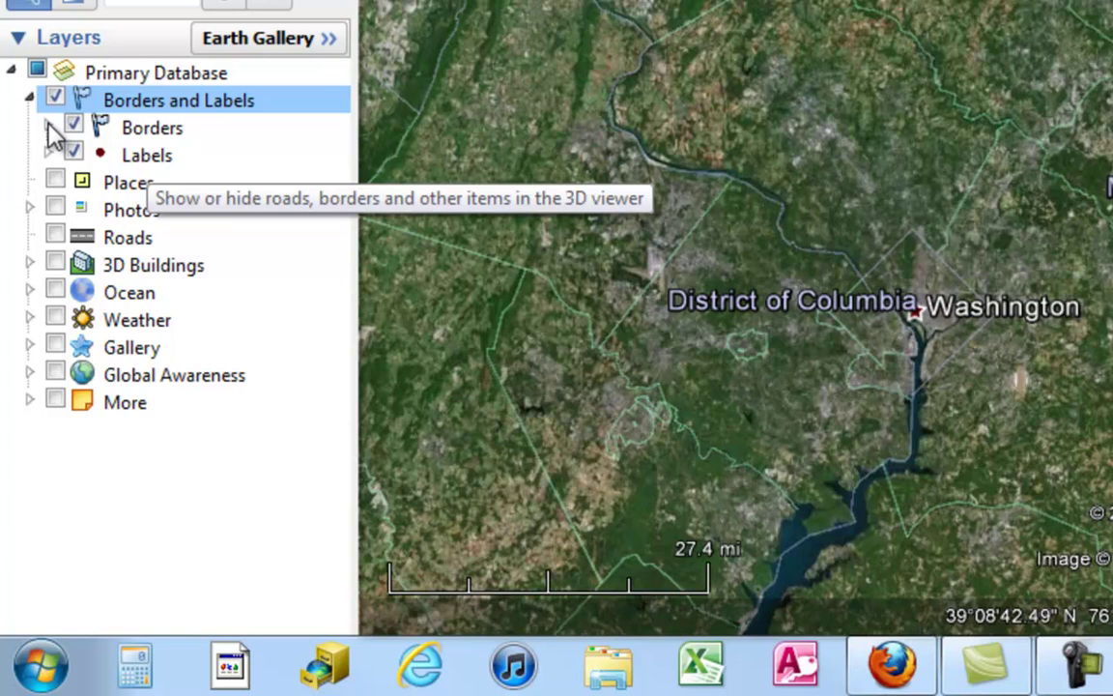
pyautogui.click(47, 127)
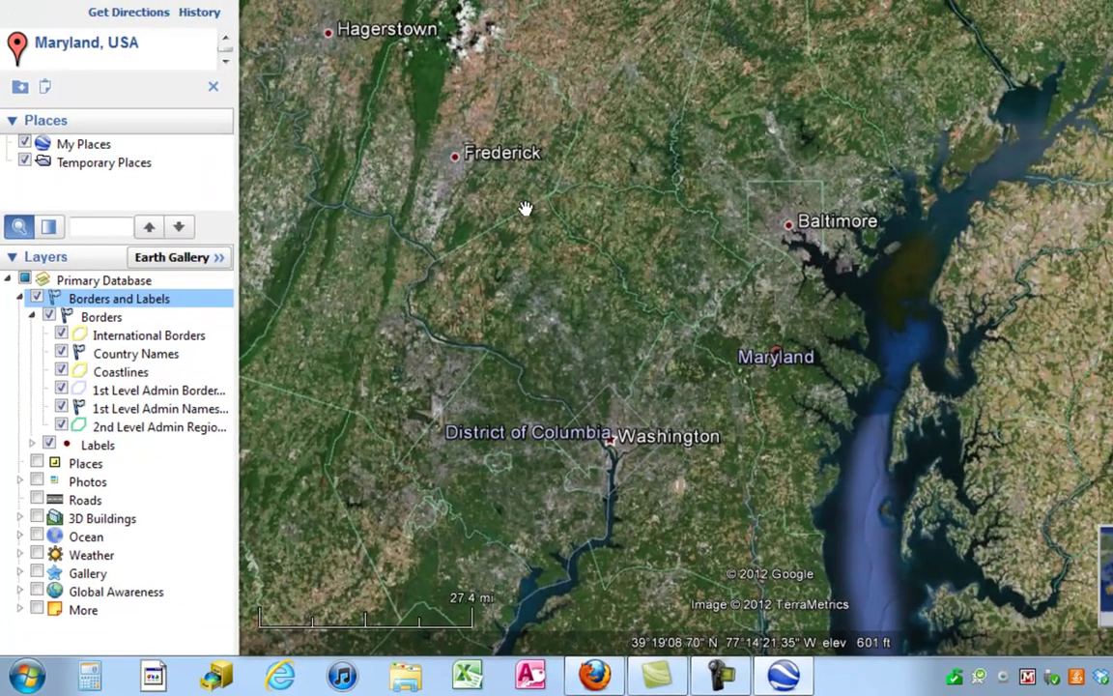
pyautogui.click(61, 427)
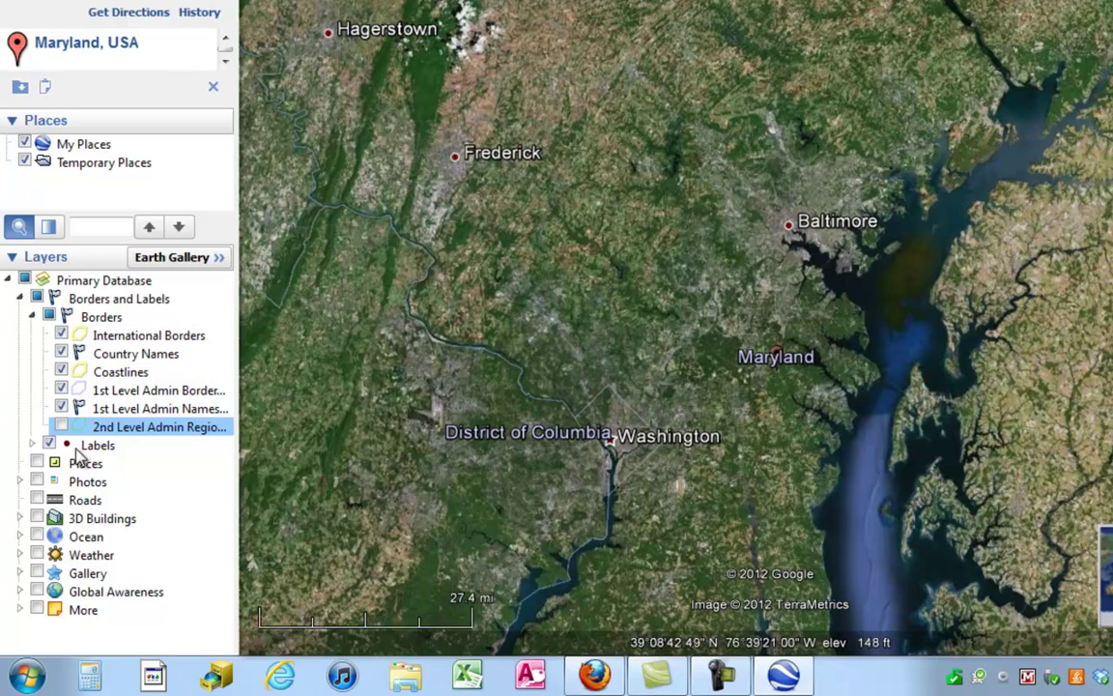
pyautogui.click(32, 446)
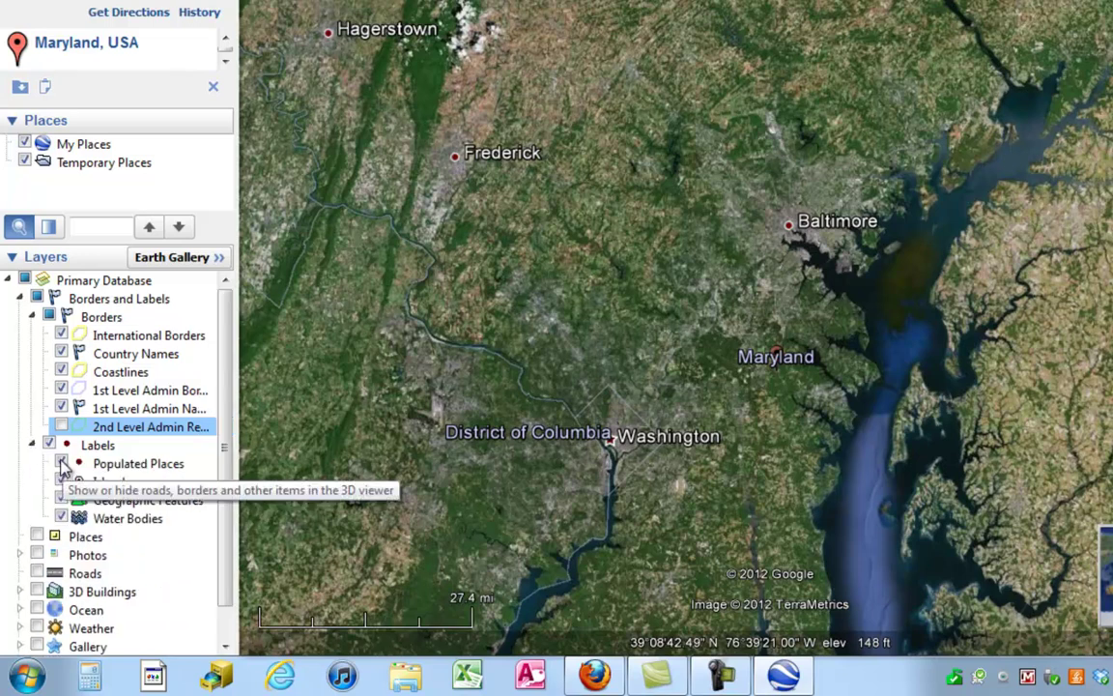
pyautogui.click(61, 464)
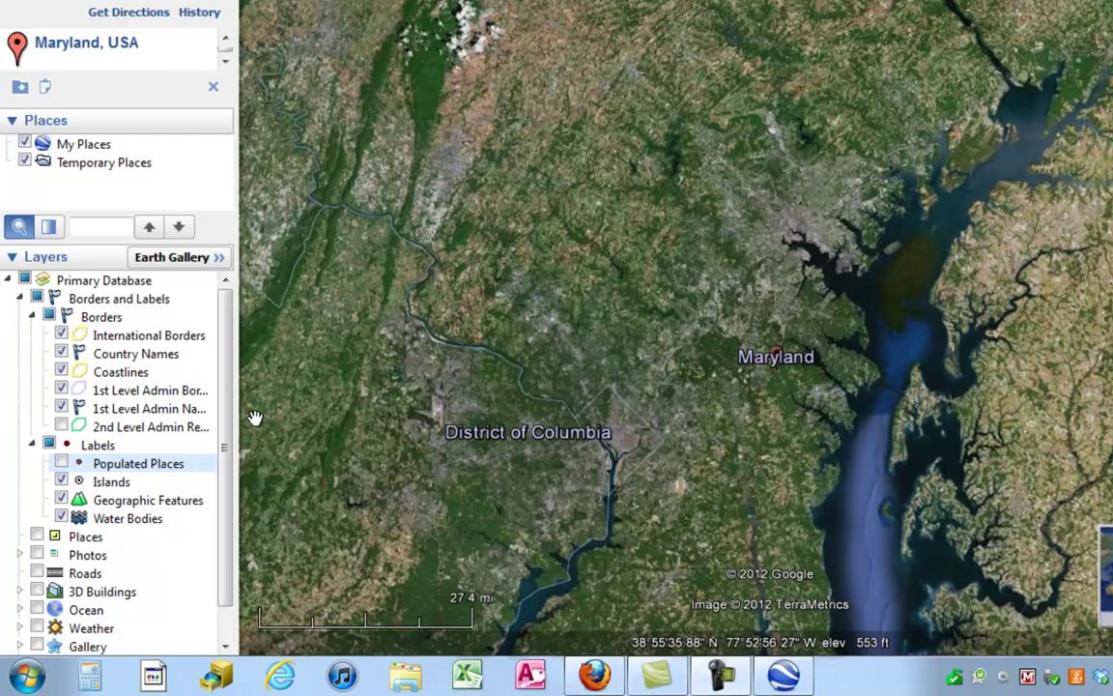
# Turn on the Places layer and zoom in on the Baltimore area to show its place icons.
pyautogui.moveTo(223, 422); pyautogui.dragTo(224, 460)
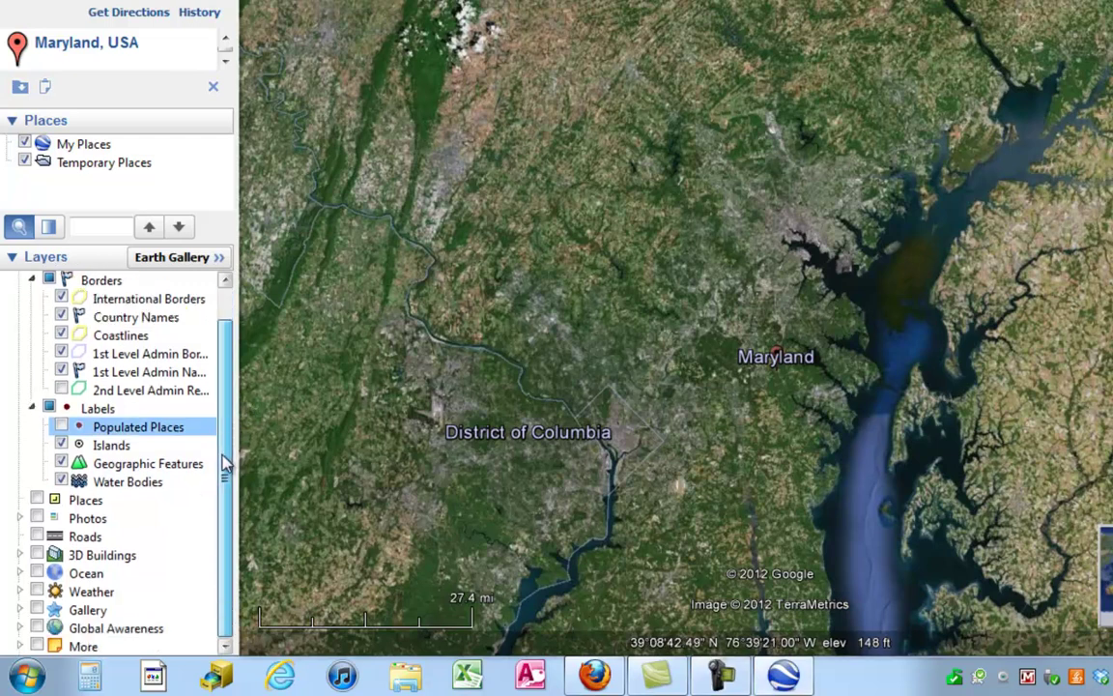
pyautogui.click(35, 501)
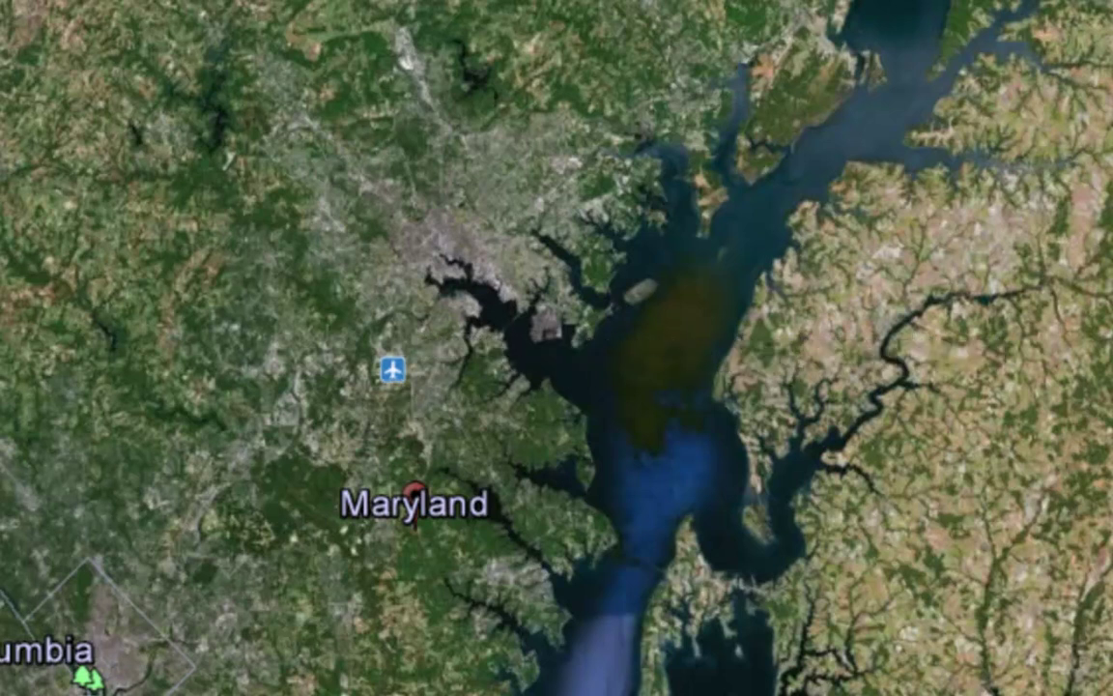
pyautogui.scroll(5, 397, 397)
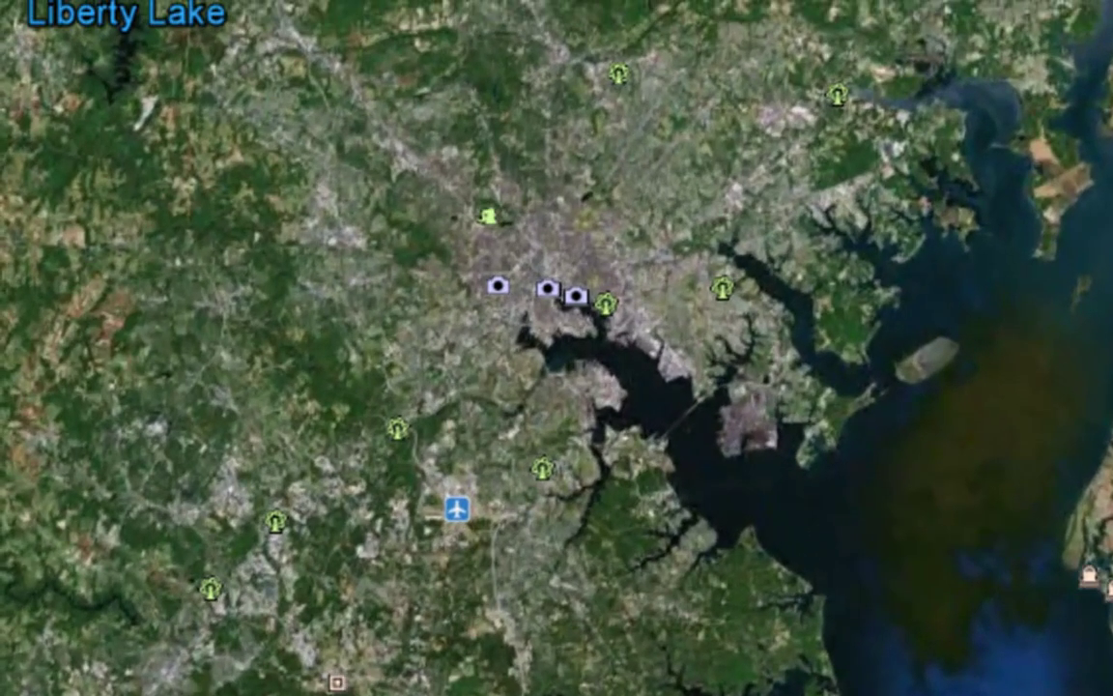
pyautogui.scroll(3, 473, 566)
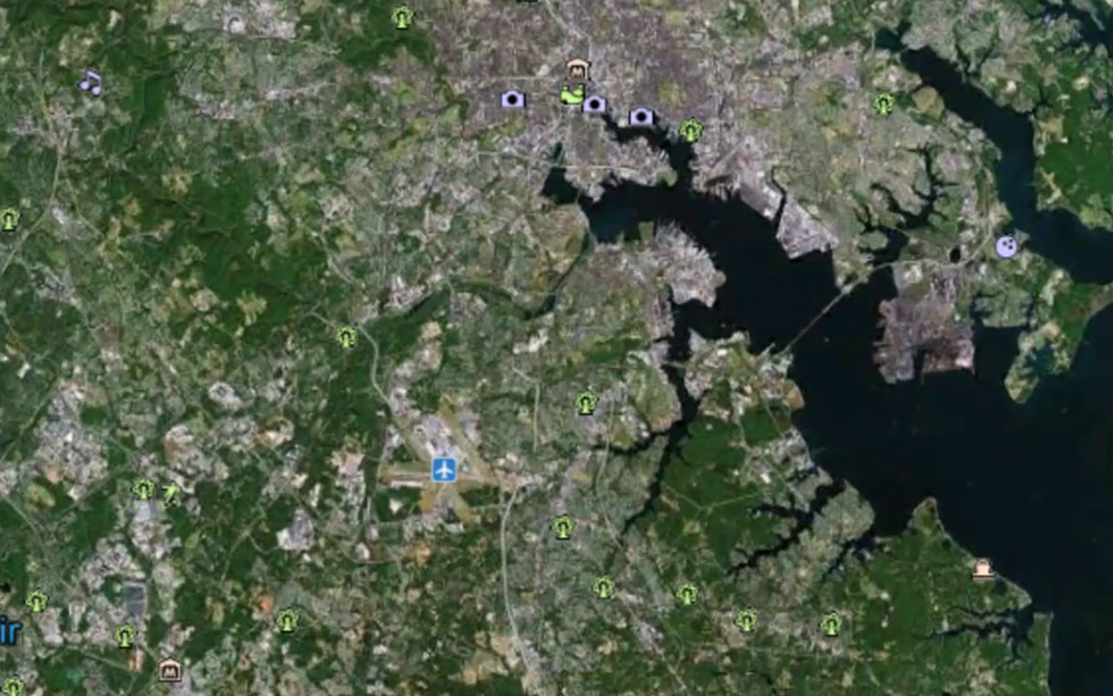
pyautogui.scroll(-3, 447, 496)
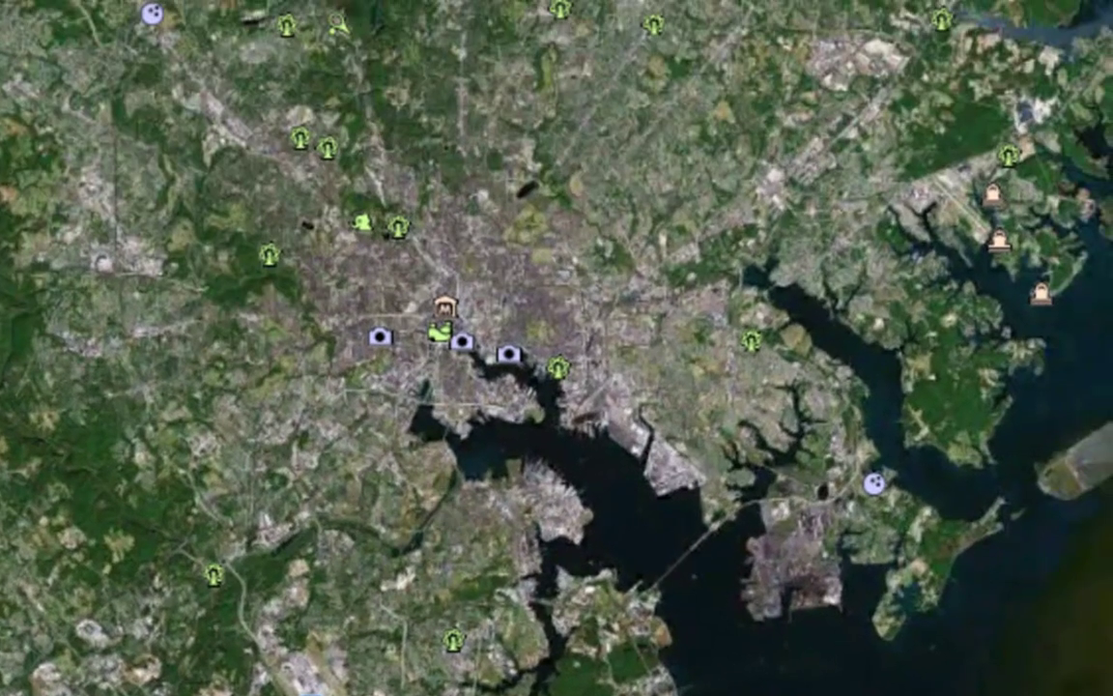
pyautogui.scroll(3, 473, 567)
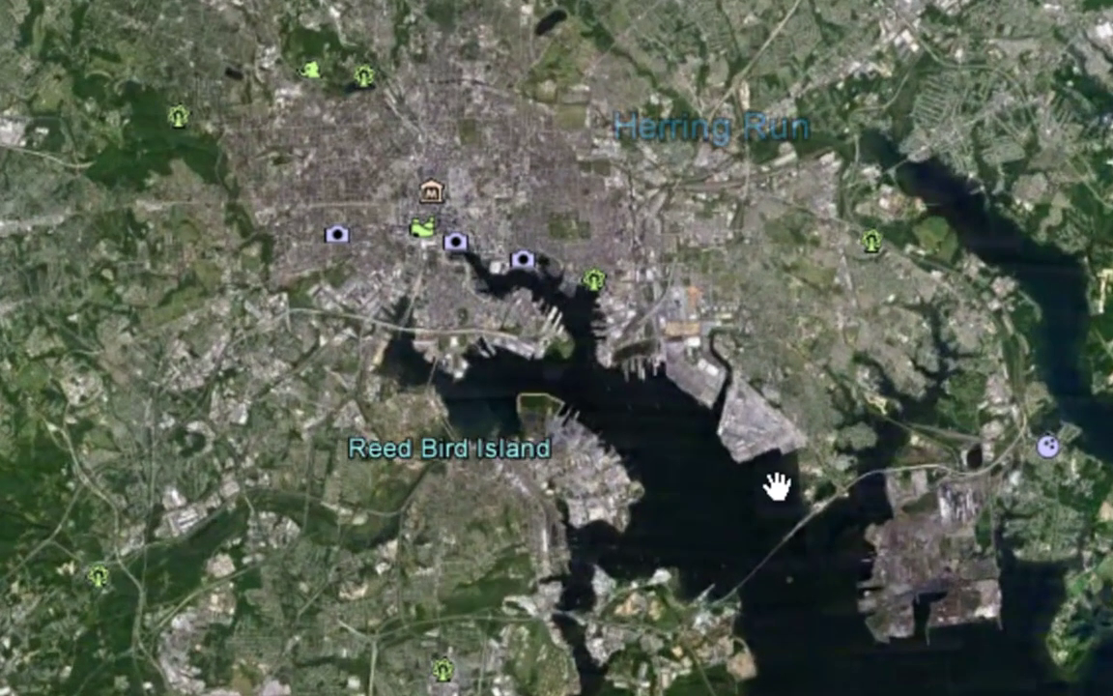
pyautogui.moveTo(385, 350); pyautogui.dragTo(367, 442)
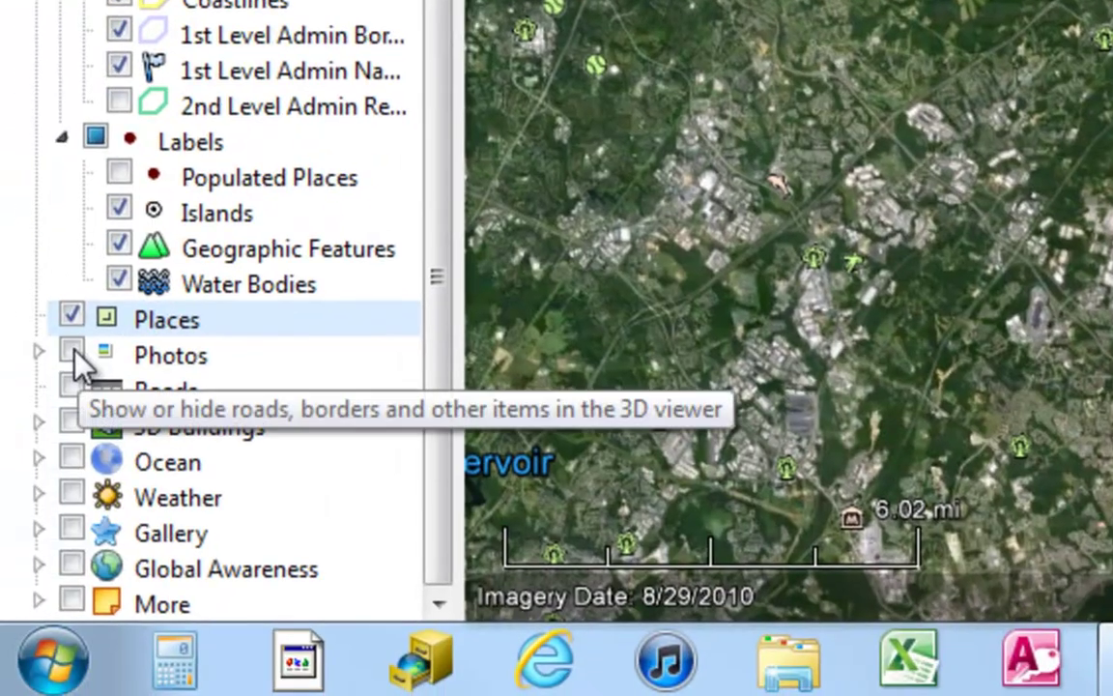
# Turn on the Photos layer, open the A. Hoen & Co. Lithographers & Printers photo in Baltimore and close it.
pyautogui.click(0, 468)
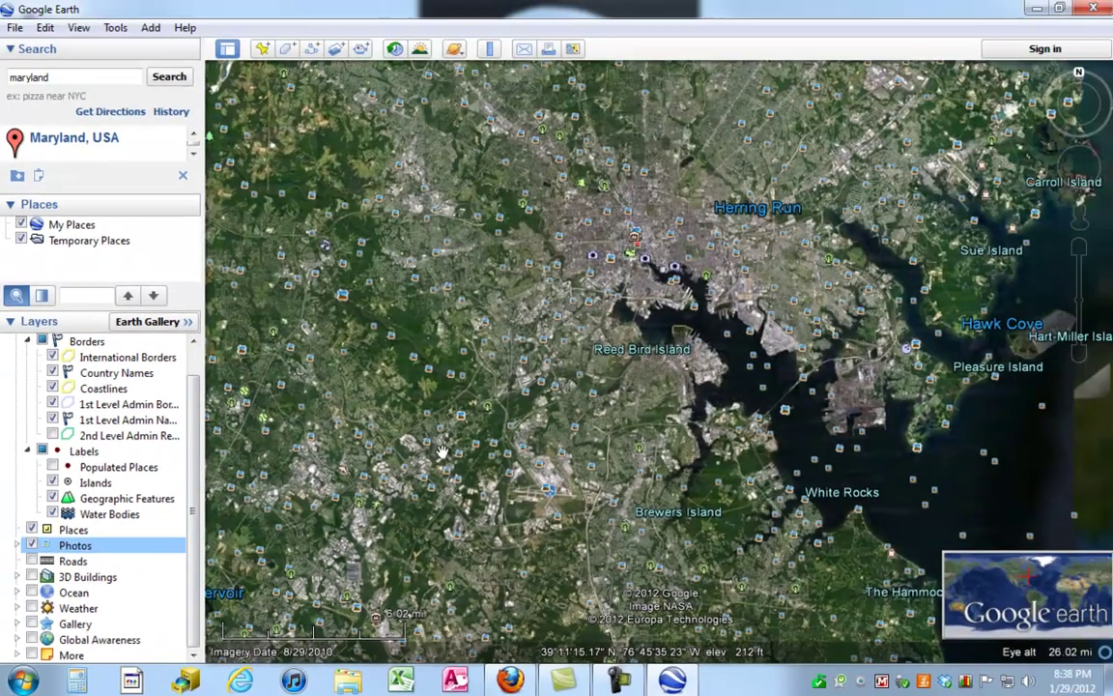
pyautogui.click(680, 222)
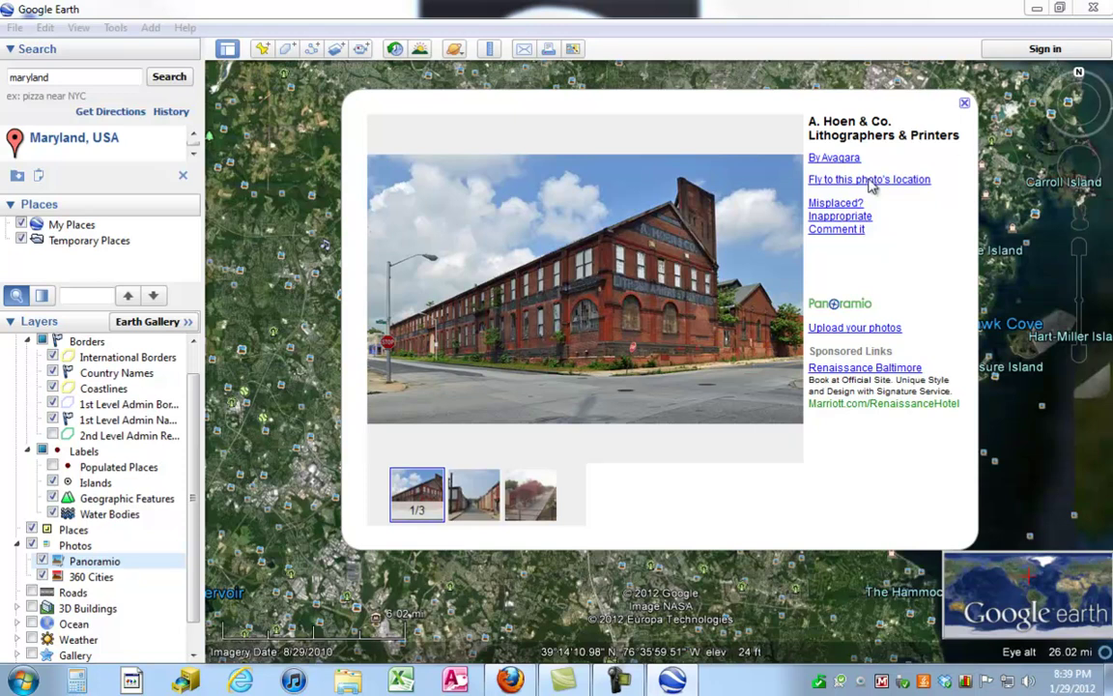
pyautogui.click(965, 104)
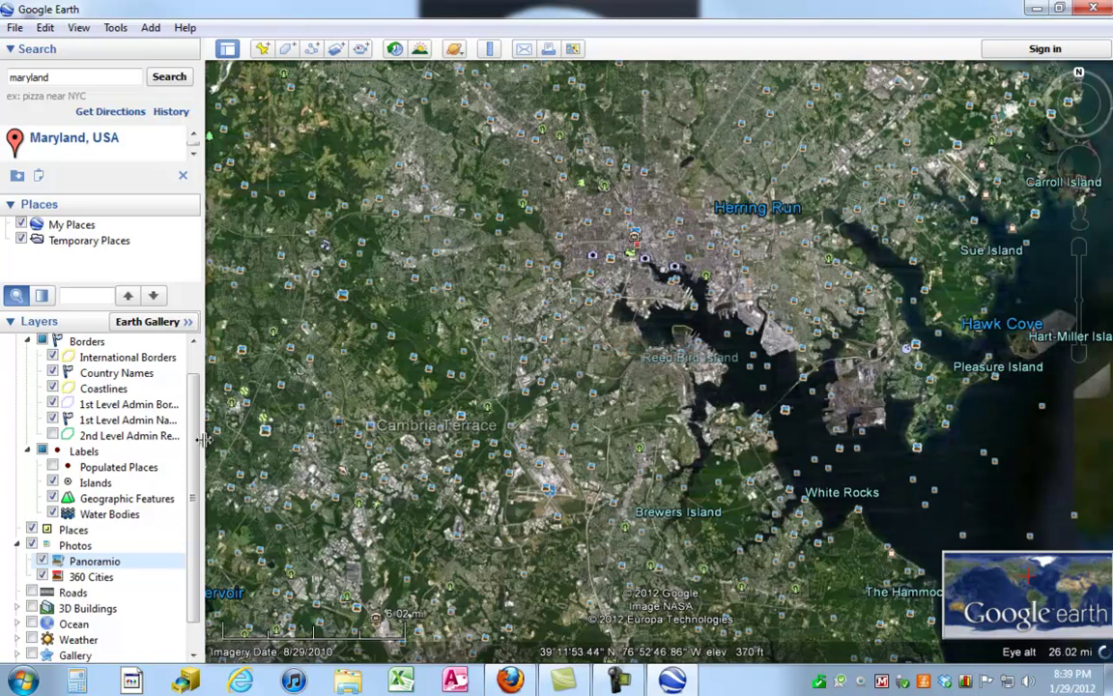
# Turn on the Roads layer for the Baltimore area.
pyautogui.scroll(-1, 192, 441)
pyautogui.scroll(-1, 192, 441)
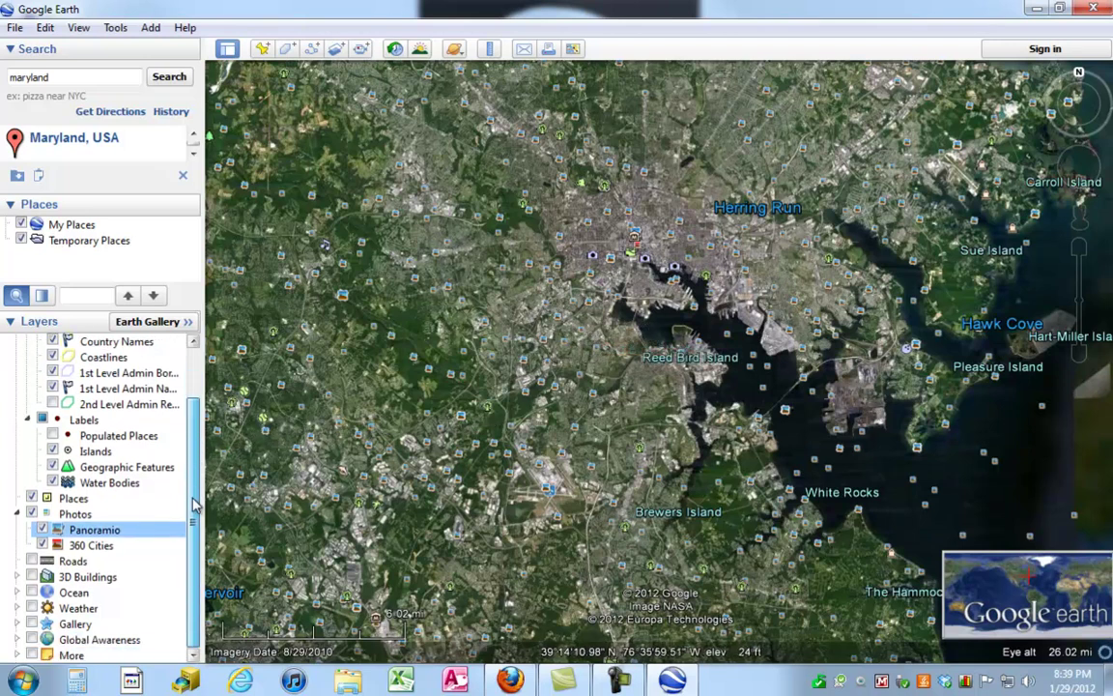
pyautogui.click(32, 561)
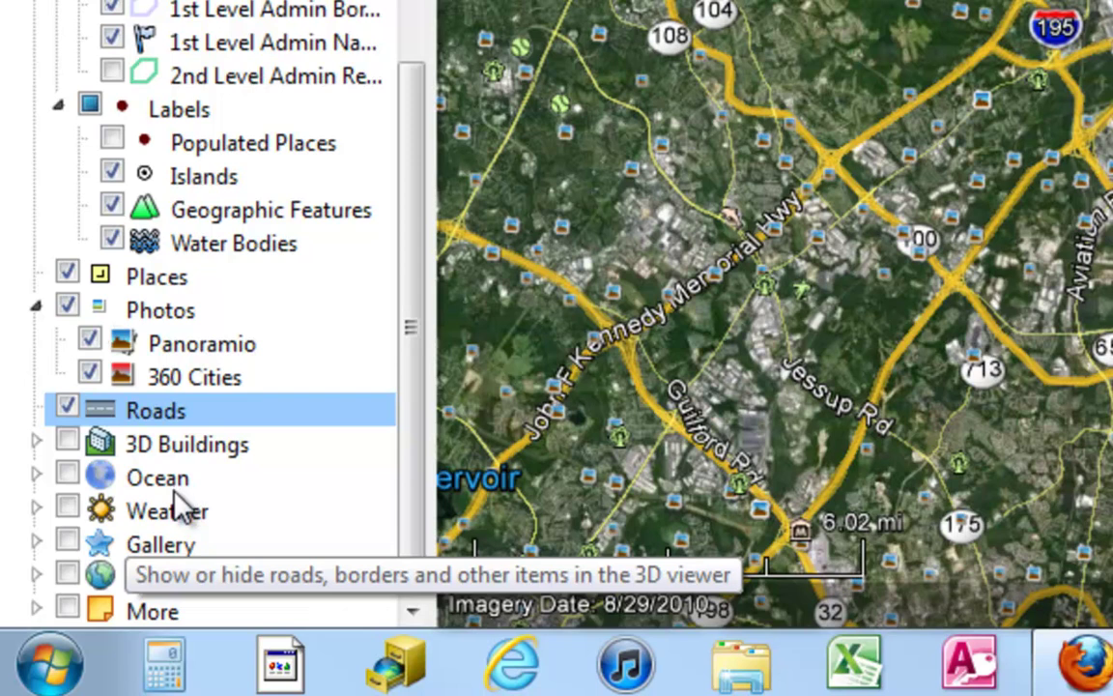
# Expand the Gallery layer, look through its sublayers from 360Cities to YouTube, and collapse it again.
pyautogui.click(35, 545)
pyautogui.moveTo(417, 249); pyautogui.dragTo(392, 490)
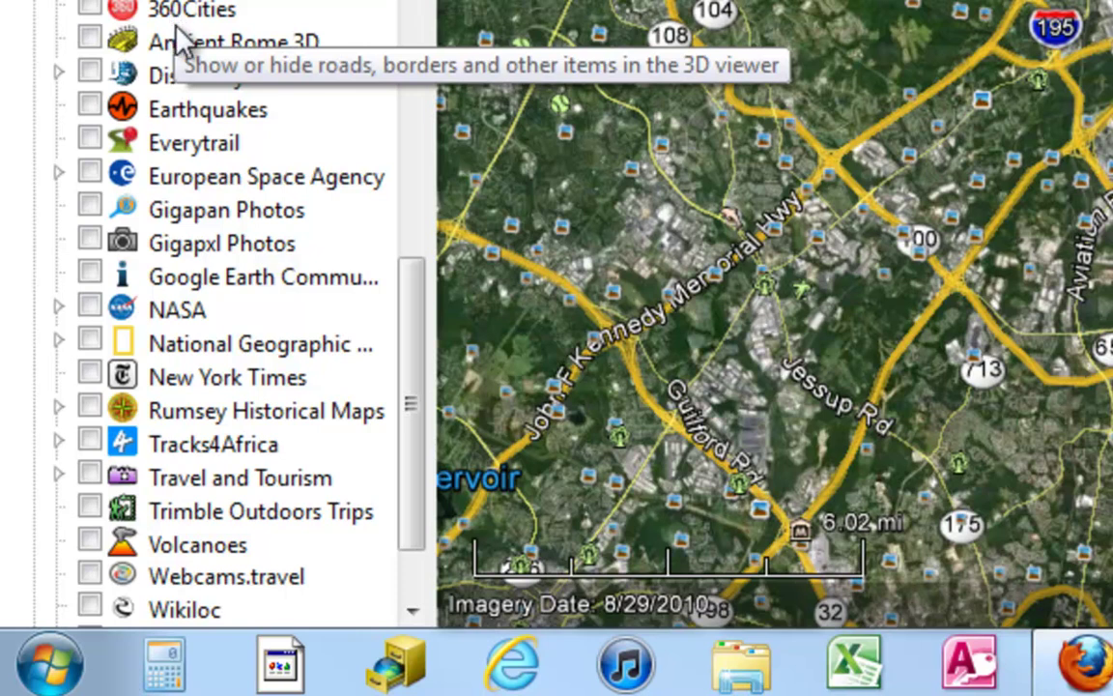
pyautogui.scroll(-1, 417, 323)
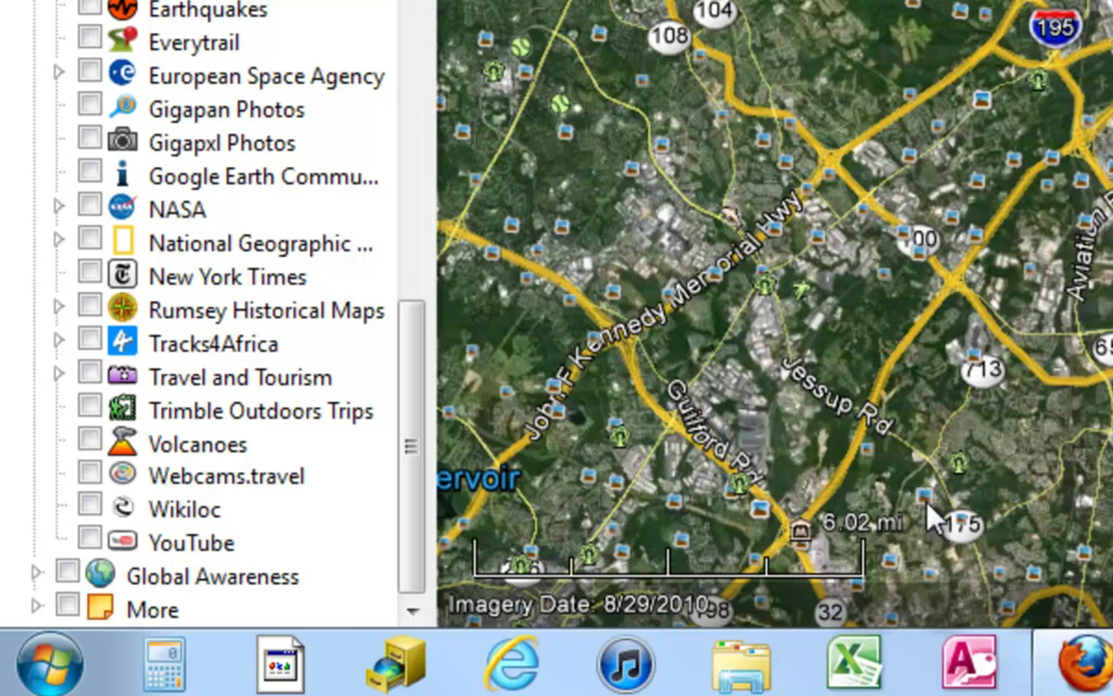
pyautogui.moveTo(410, 377); pyautogui.dragTo(410, 256)
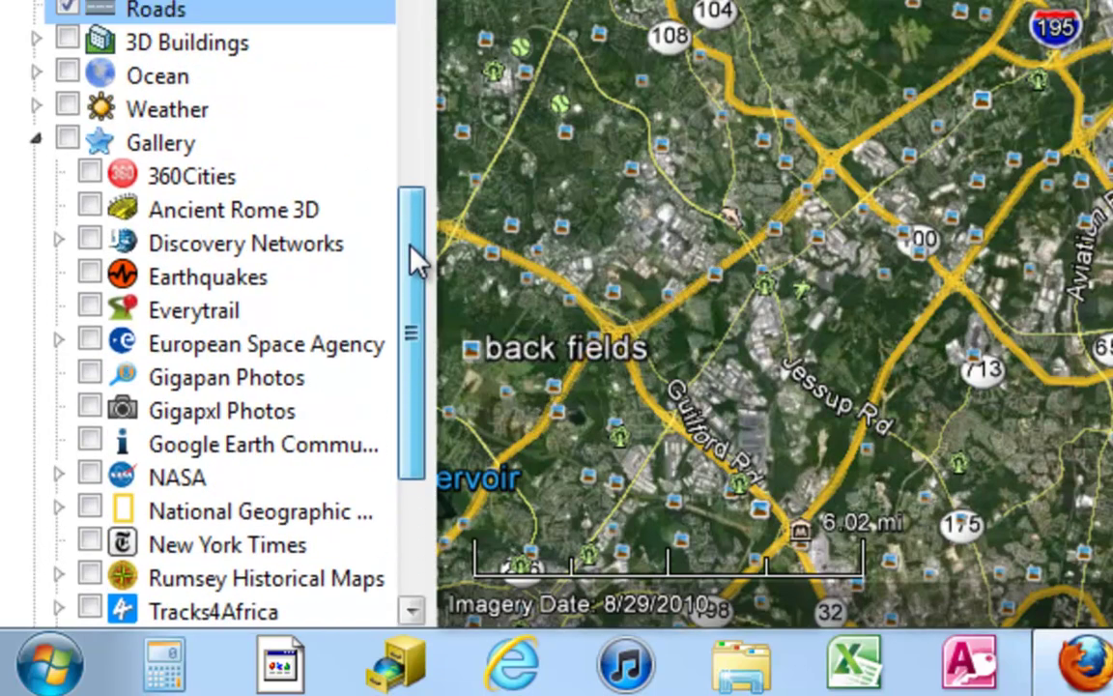
pyautogui.click(34, 142)
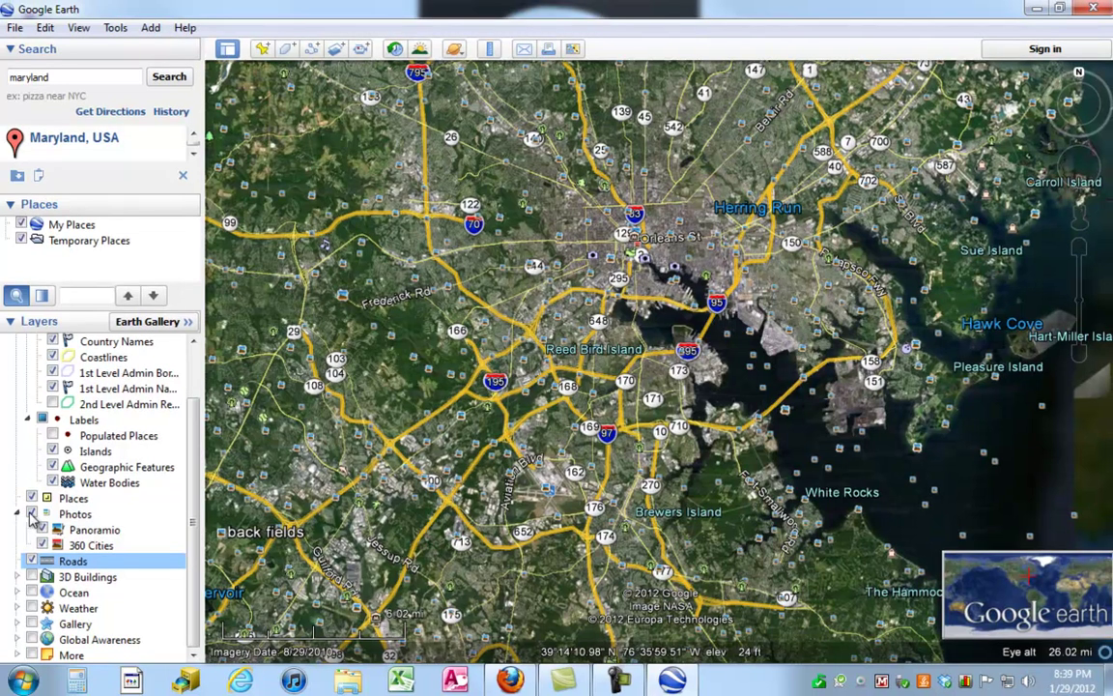
# Turn off the Photos, Places and Roads layers and collapse the Borders and Labels group.
pyautogui.click(31, 498)
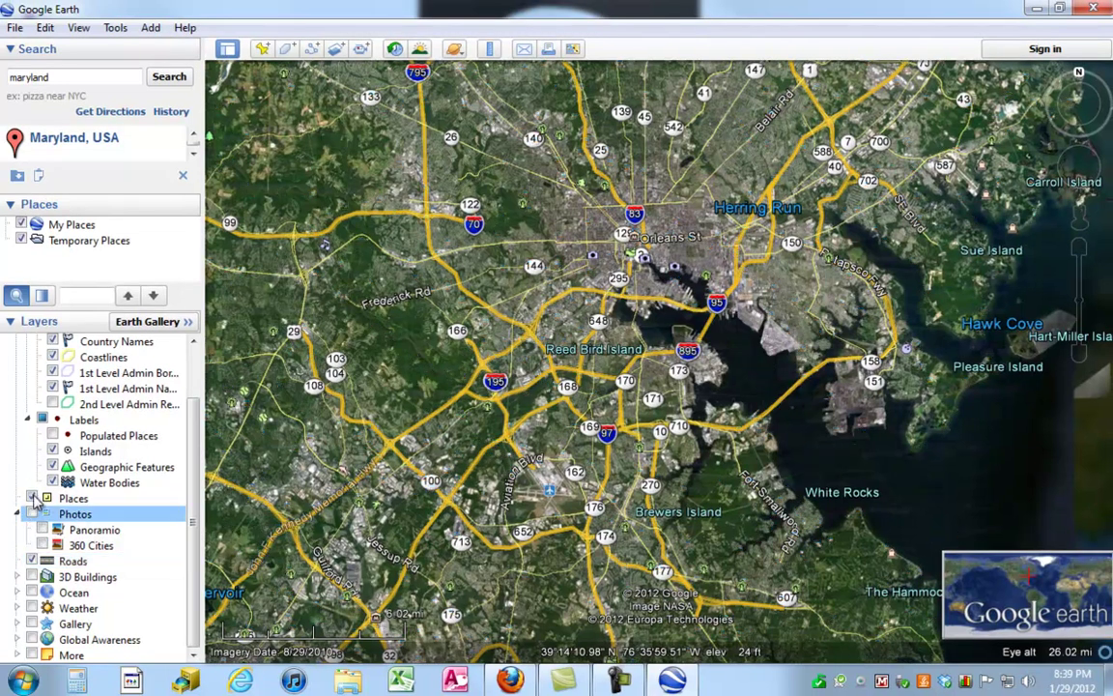
pyautogui.scroll(2, 196, 522)
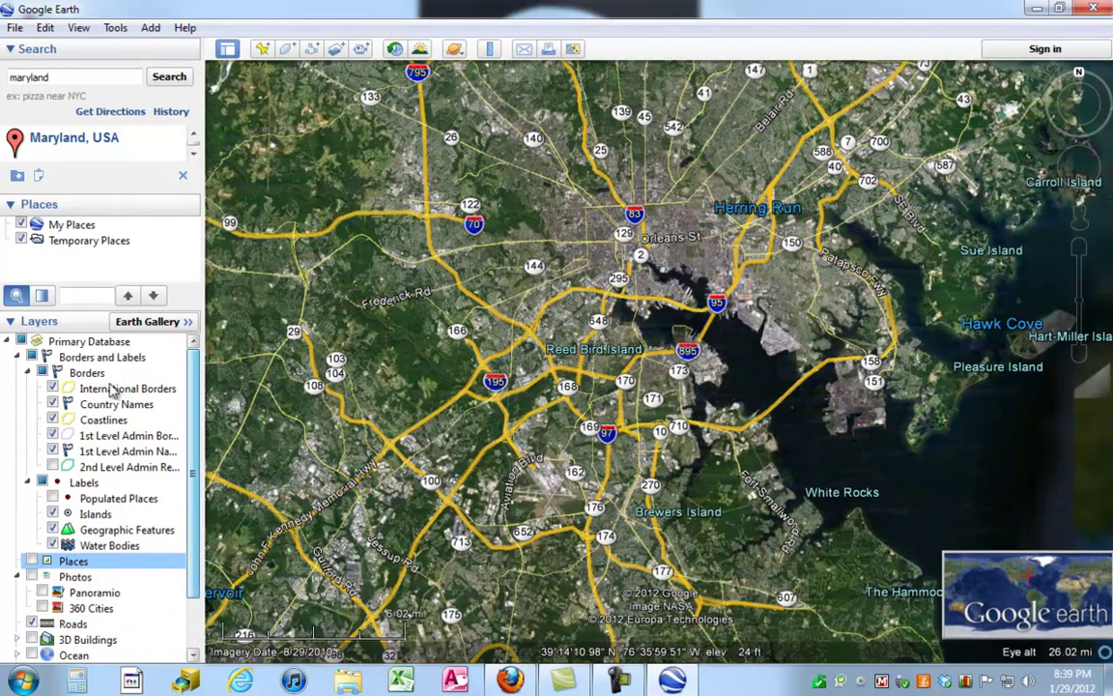
pyautogui.click(16, 357)
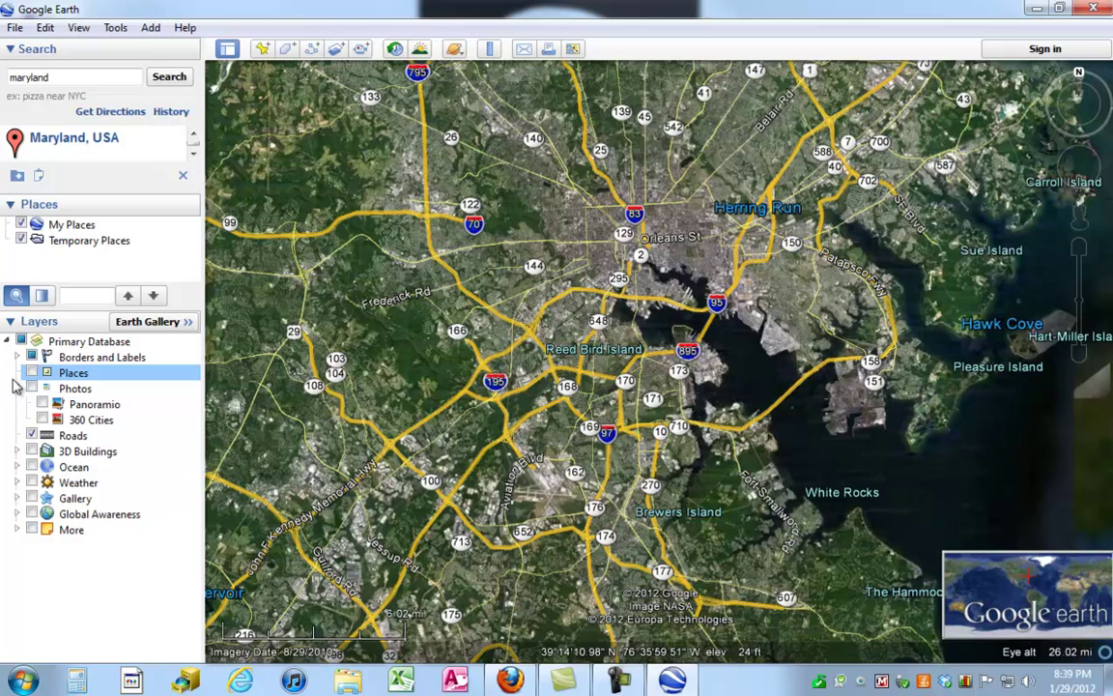
pyautogui.click(32, 436)
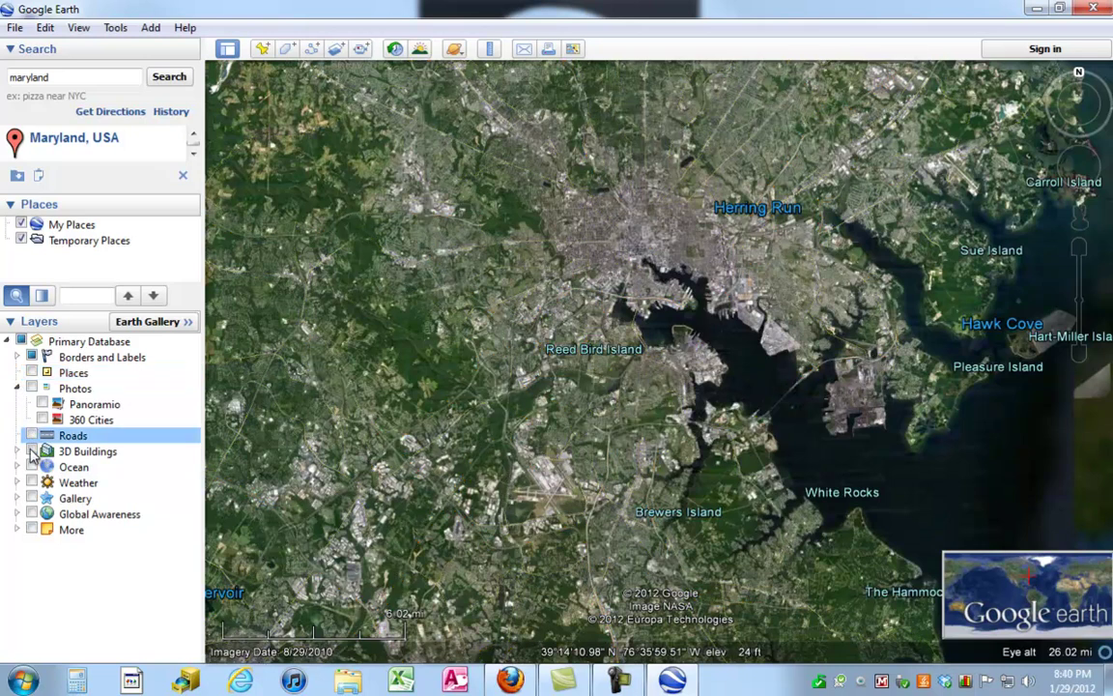
# Turn on the 3D Buildings layer and fly down to a tilted near-ground view beside Baltimore's stadium area.
pyautogui.click(32, 451)
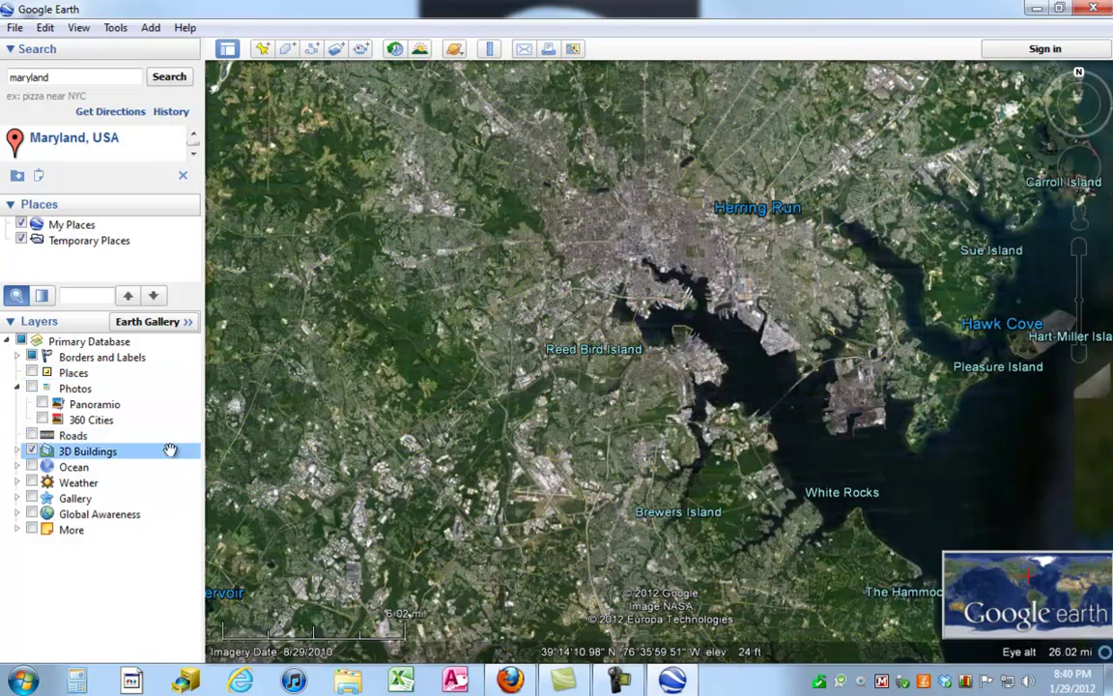
pyautogui.click(1081, 250)
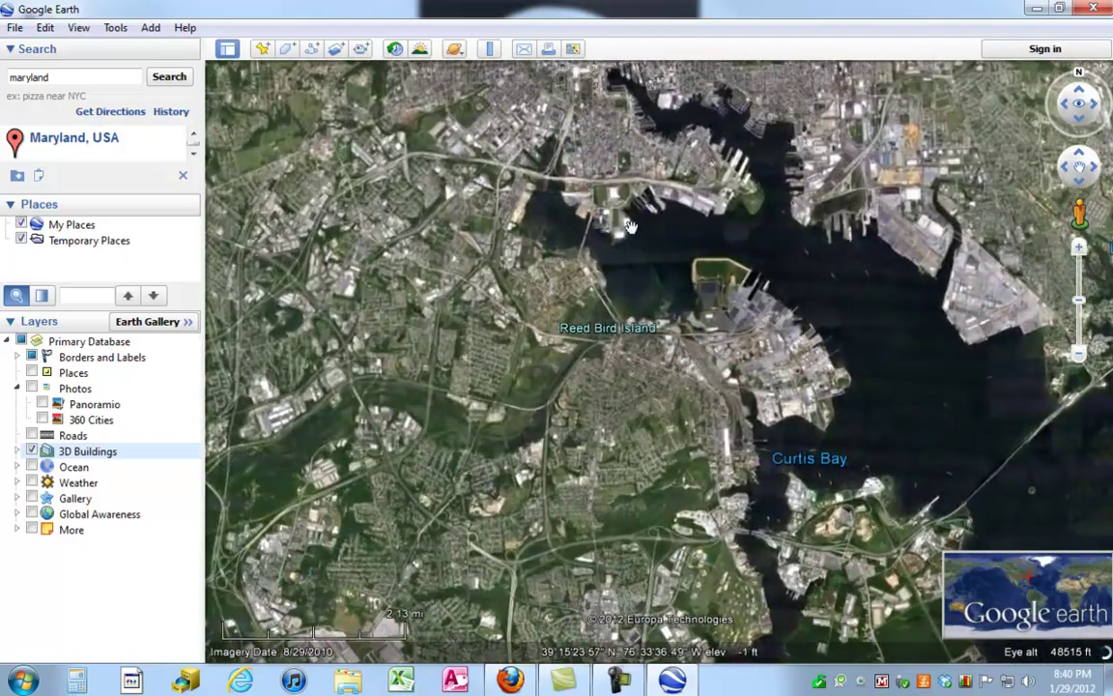
pyautogui.moveTo(629, 226); pyautogui.dragTo(731, 427)
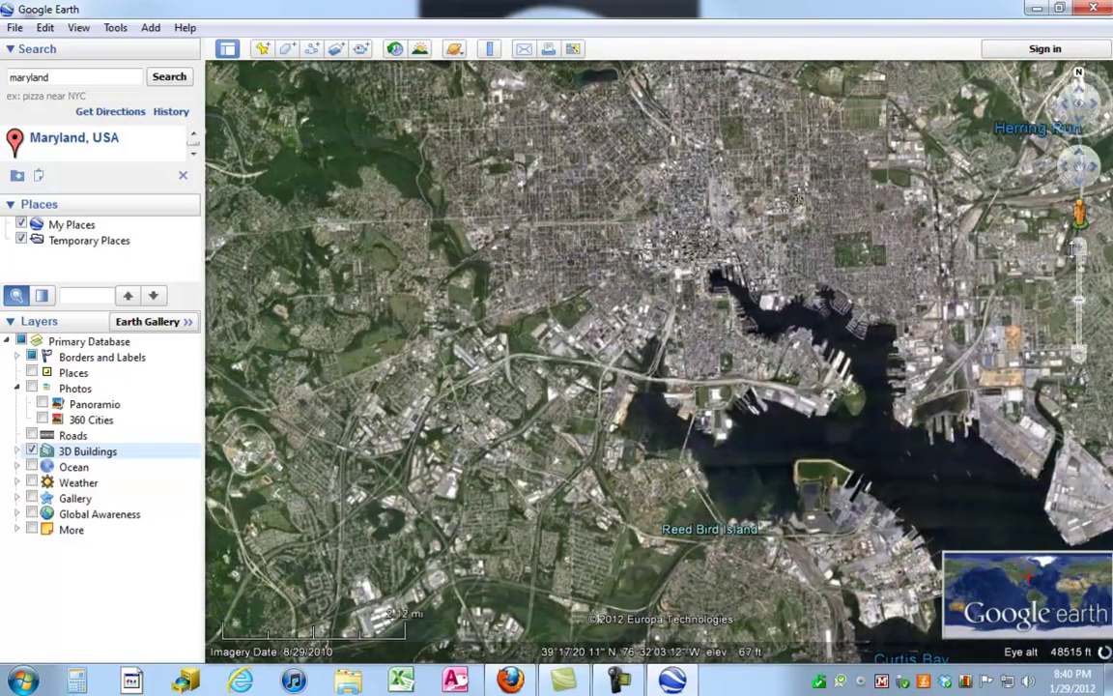
pyautogui.scroll(5, 692, 217)
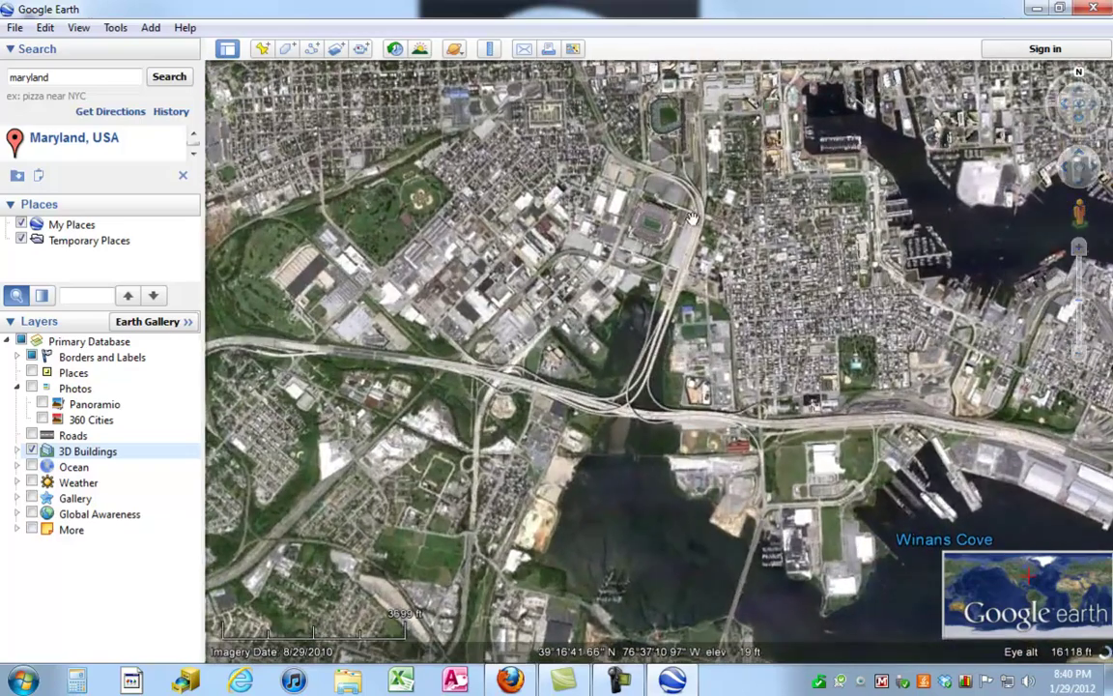
pyautogui.moveTo(692, 217); pyautogui.dragTo(599, 430)
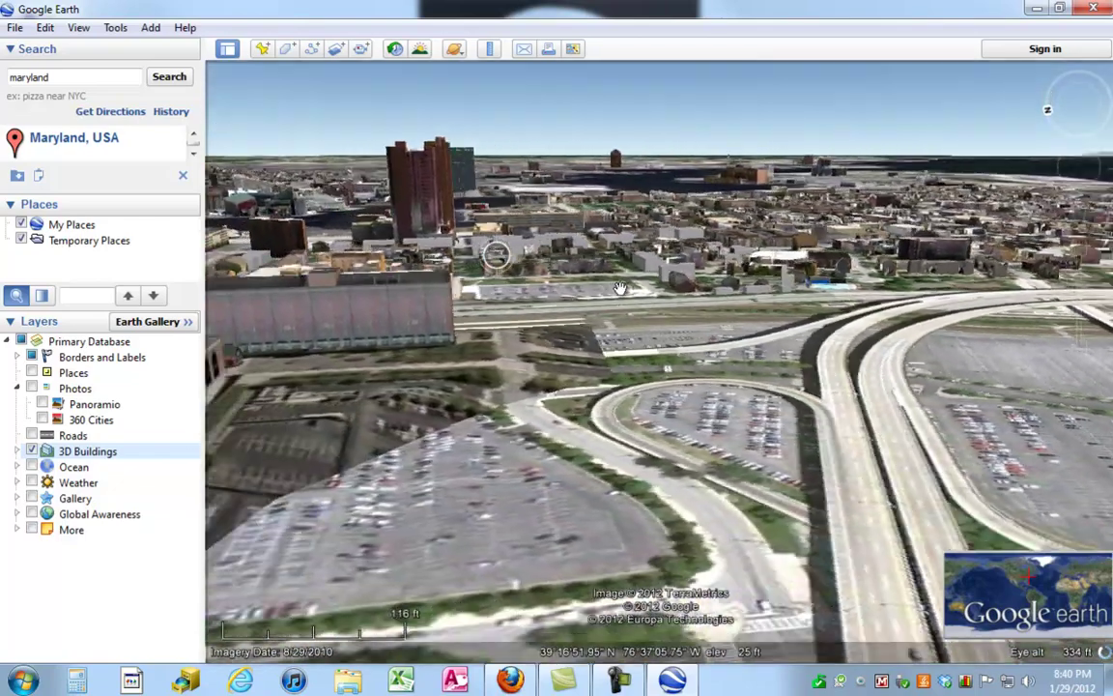
# Fly down over the tree-lined residential street east of the highway and enter Street View at South Hanover Street and West Hill Street.
pyautogui.scroll(-3, 580, 285)
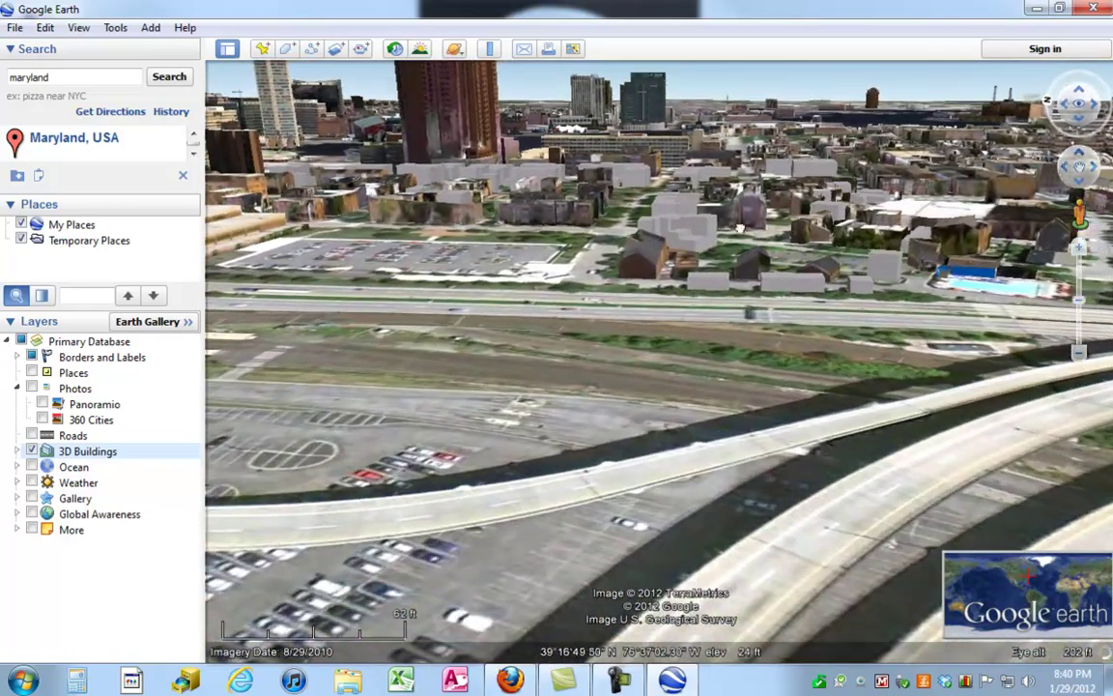
pyautogui.moveTo(739, 227); pyautogui.dragTo(656, 441)
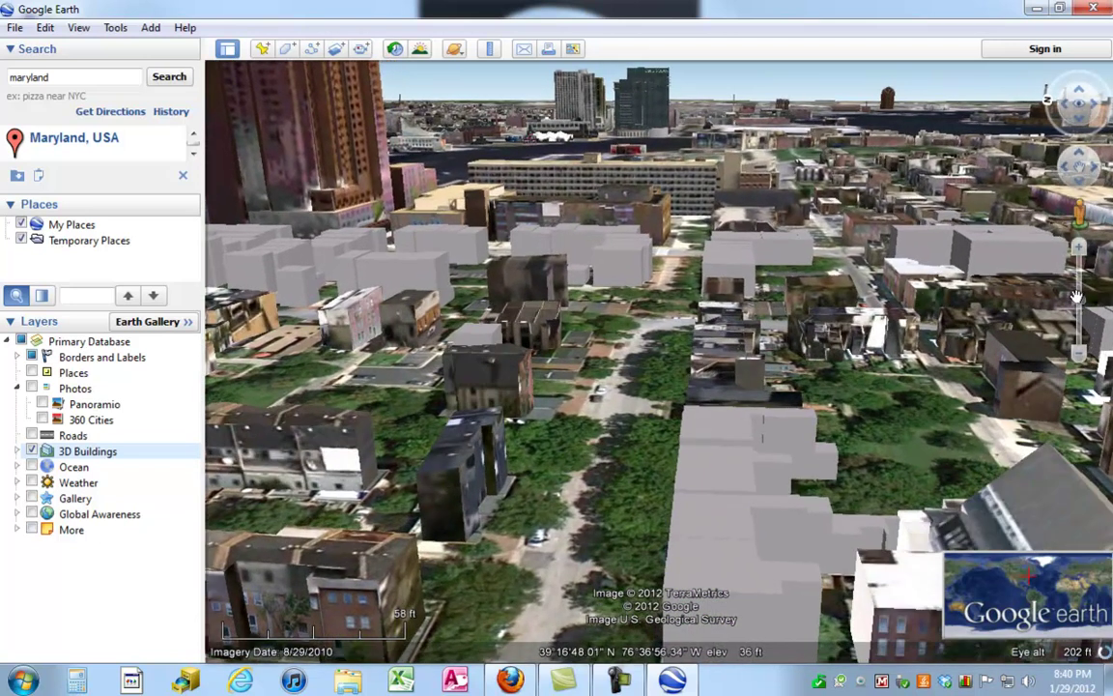
pyautogui.click(1078, 246)
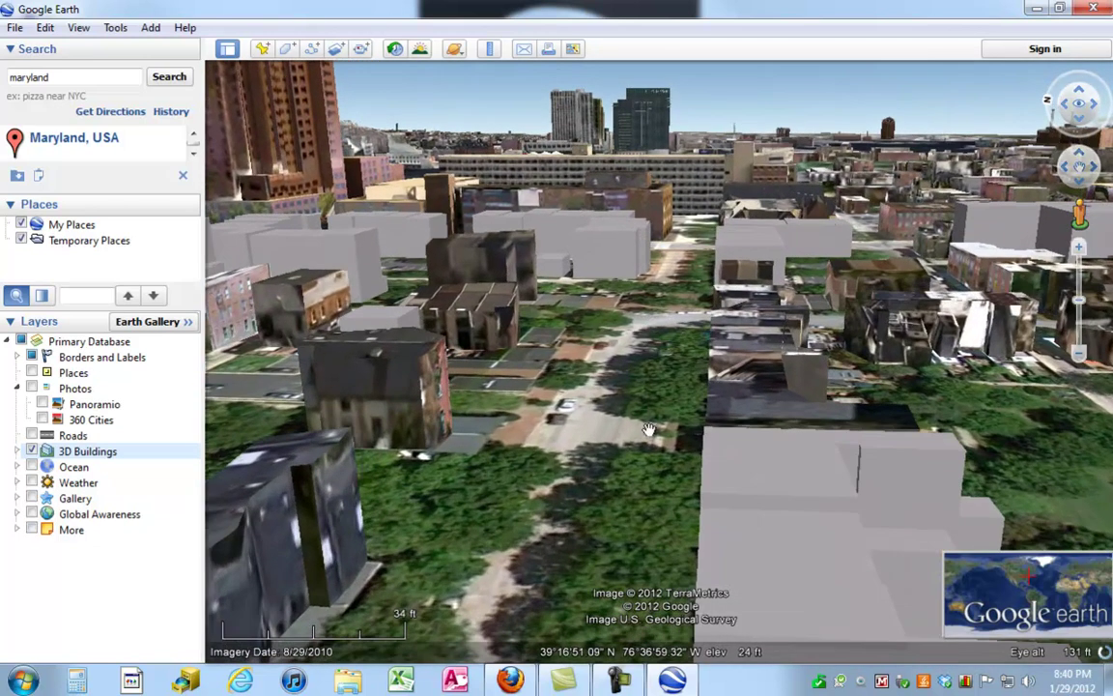
pyautogui.moveTo(609, 332); pyautogui.dragTo(691, 346)
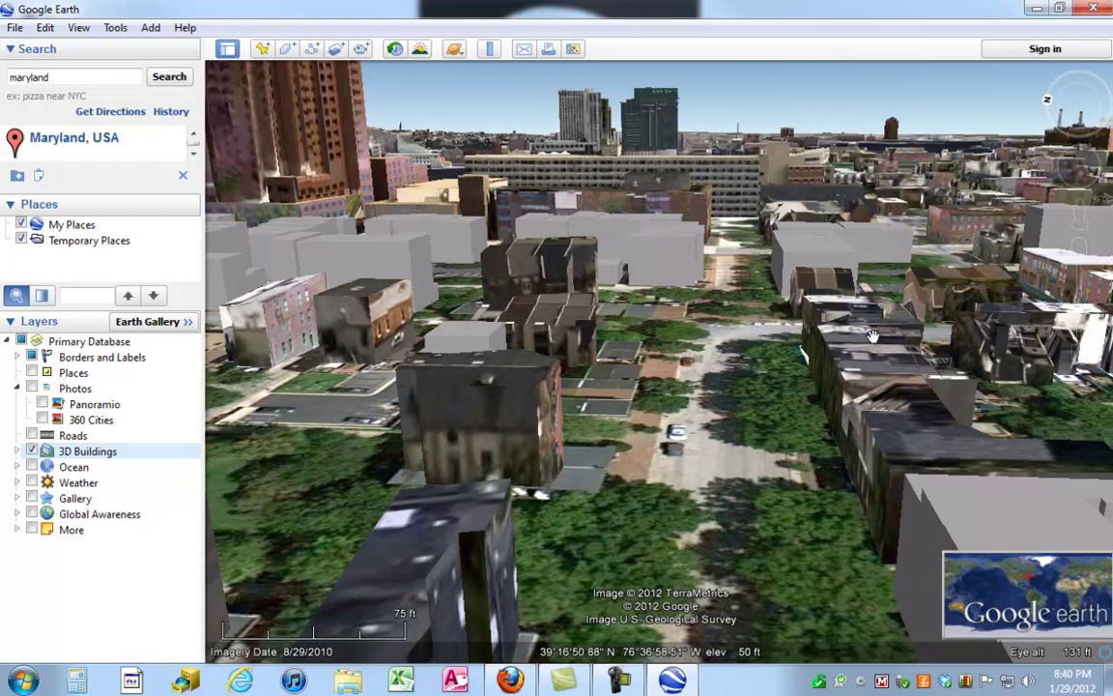
pyautogui.moveTo(1080, 249)
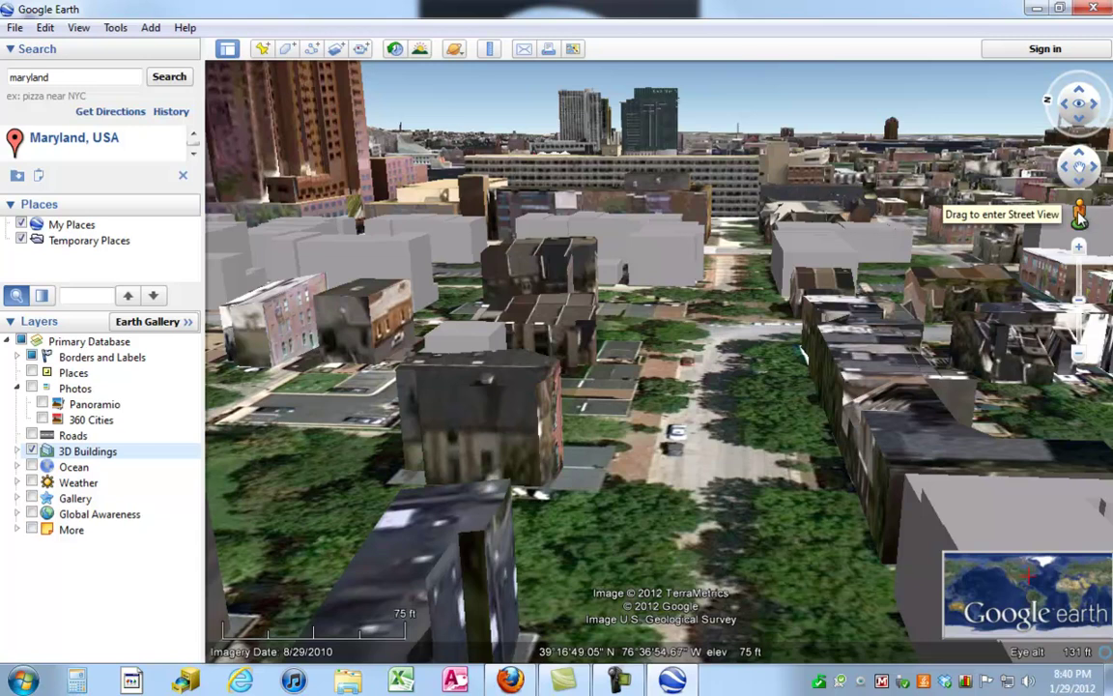
pyautogui.moveTo(1079, 217); pyautogui.dragTo(731, 332)
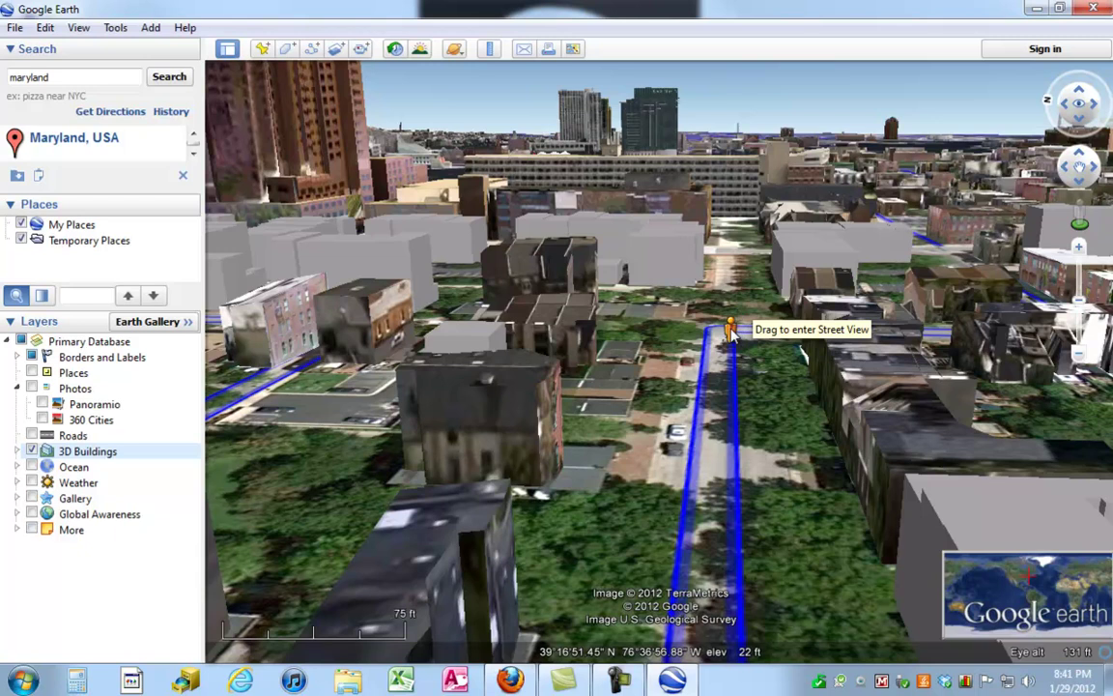
pyautogui.moveTo(731, 331); pyautogui.dragTo(730, 331)
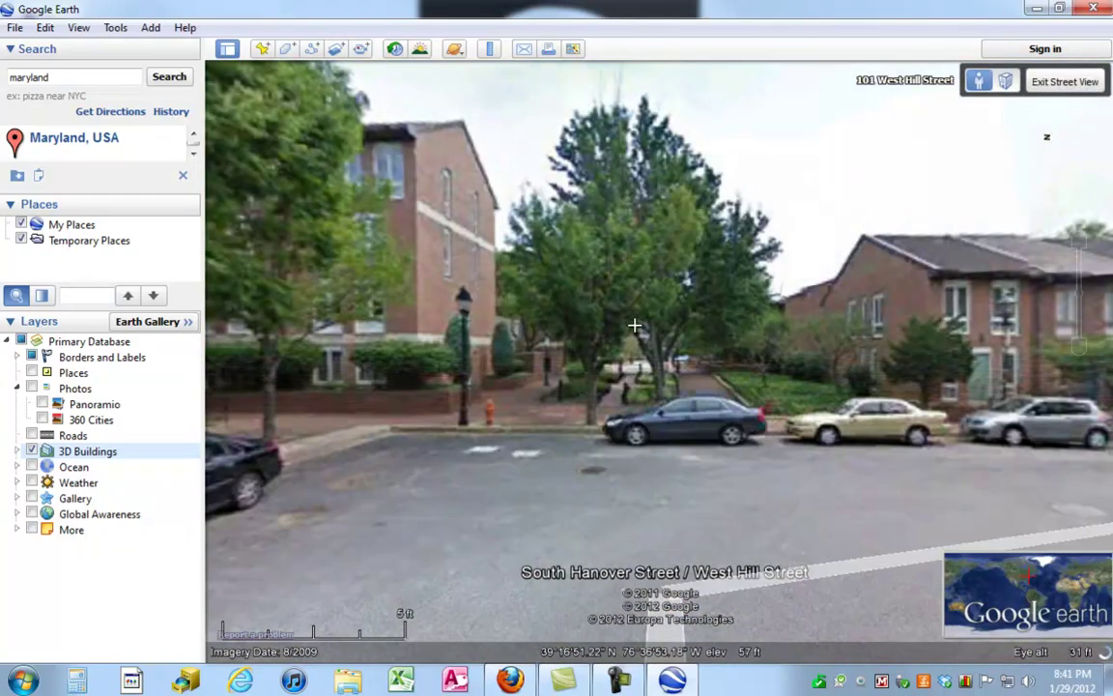
# Look around the Street View panorama at the corner, from the parked cars along West Hill Street to the brick house with the red door.
pyautogui.moveTo(634, 326); pyautogui.dragTo(447, 336)
pyautogui.moveTo(851, 346); pyautogui.dragTo(435, 314)
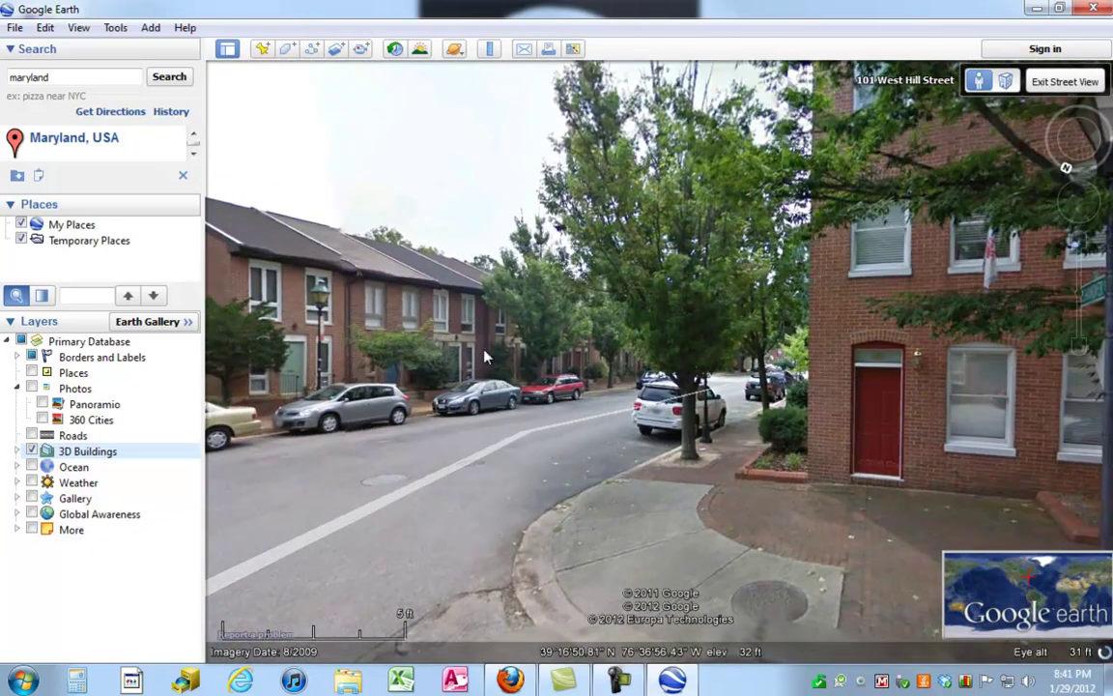
pyautogui.moveTo(866, 311); pyautogui.dragTo(597, 291)
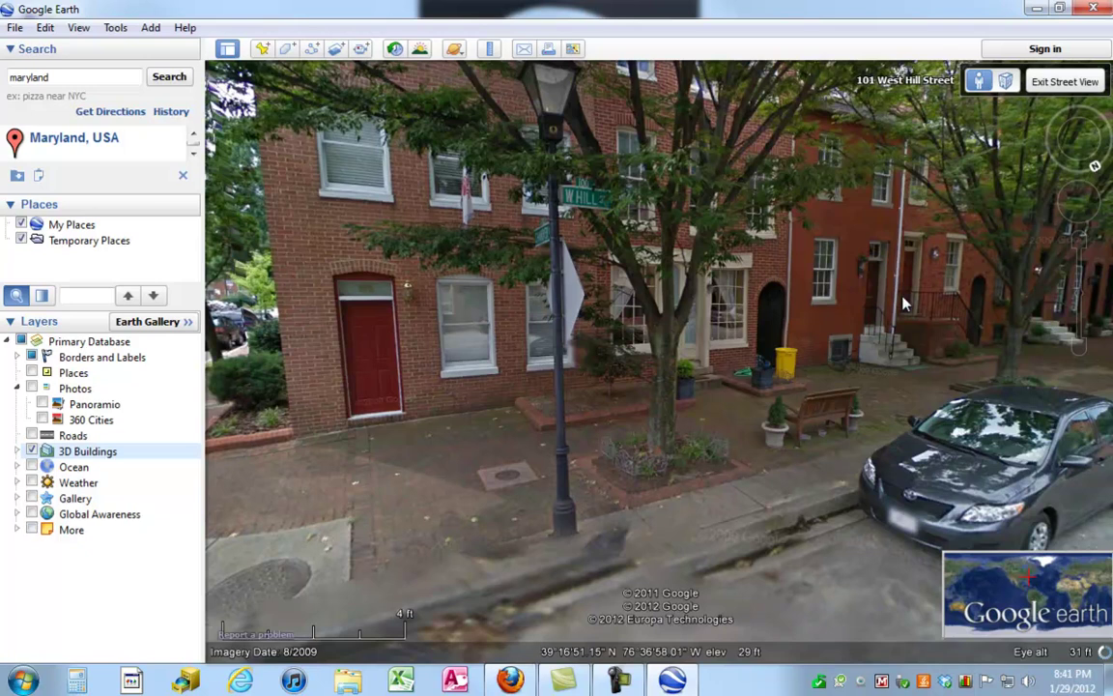
pyautogui.moveTo(902, 302); pyautogui.dragTo(494, 286)
pyautogui.moveTo(822, 280); pyautogui.dragTo(758, 274)
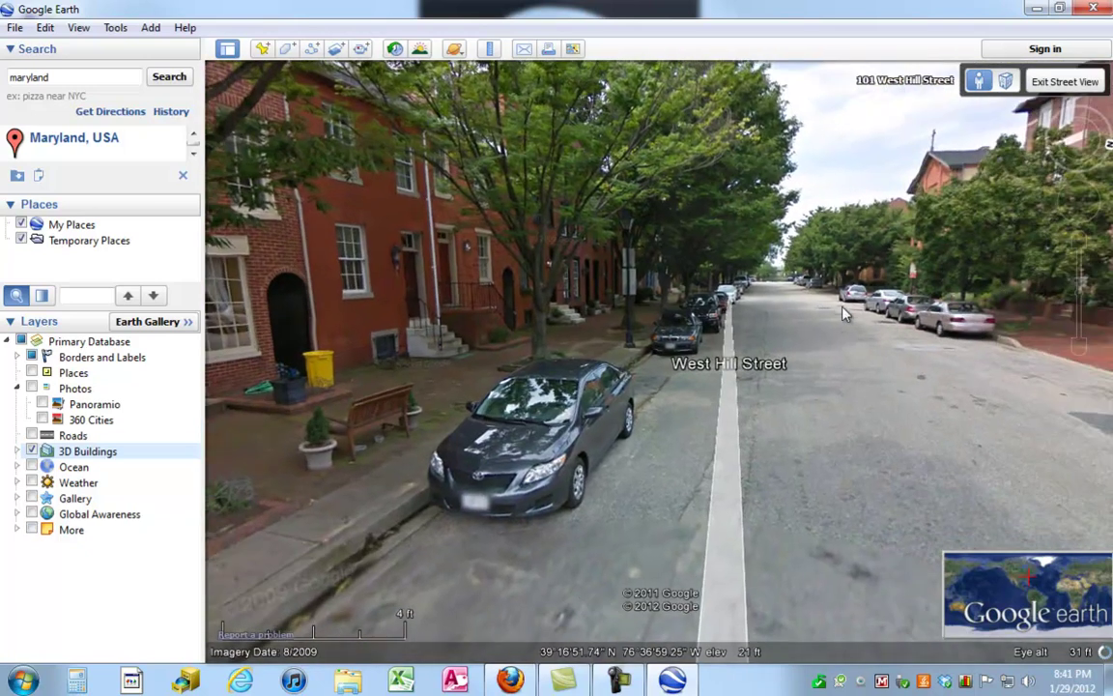
pyautogui.scroll(2, 889, 263)
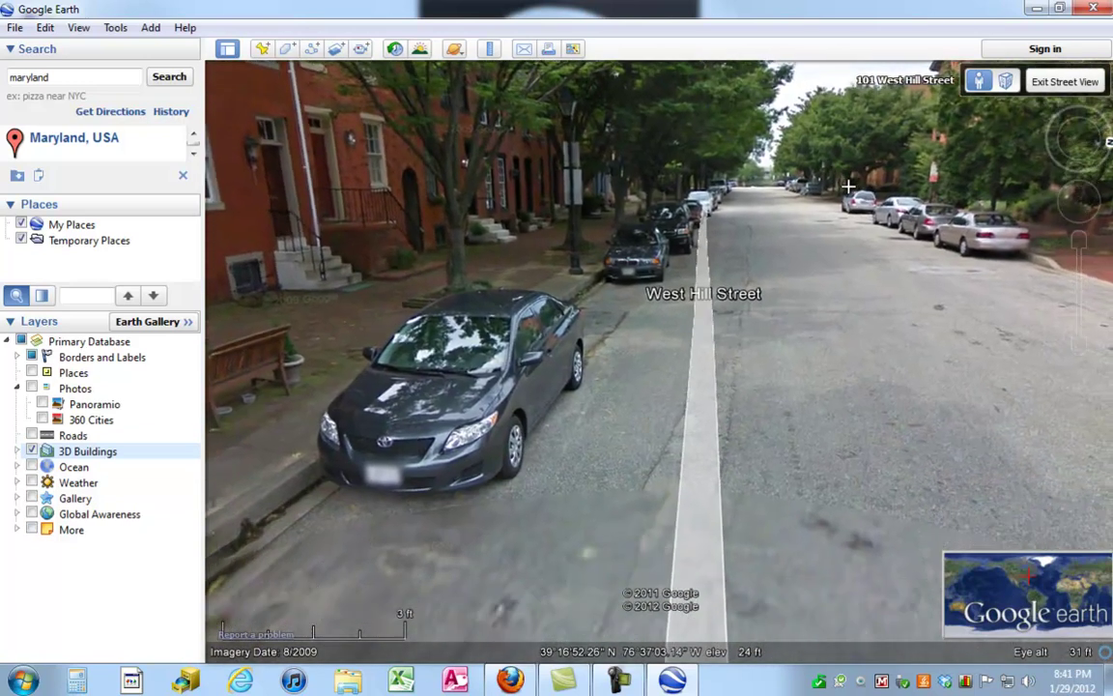
pyautogui.moveTo(889, 262); pyautogui.dragTo(1084, 228)
pyautogui.moveTo(473, 317); pyautogui.dragTo(863, 461)
pyautogui.moveTo(449, 392); pyautogui.dragTo(818, 338)
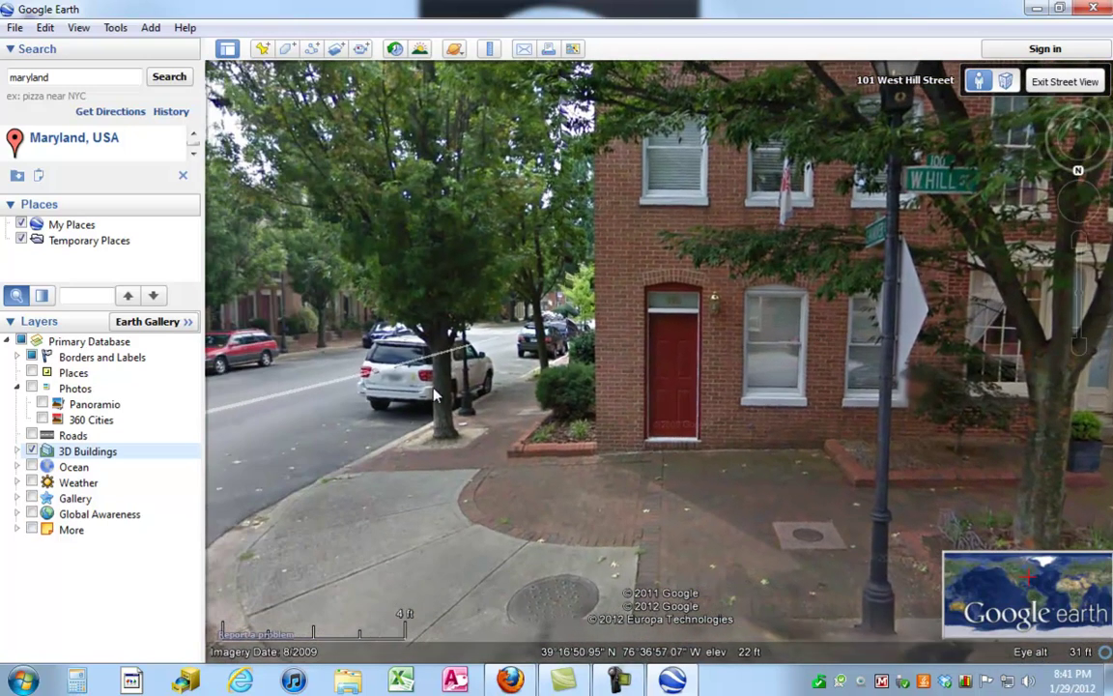
pyautogui.moveTo(433, 394); pyautogui.dragTo(535, 344)
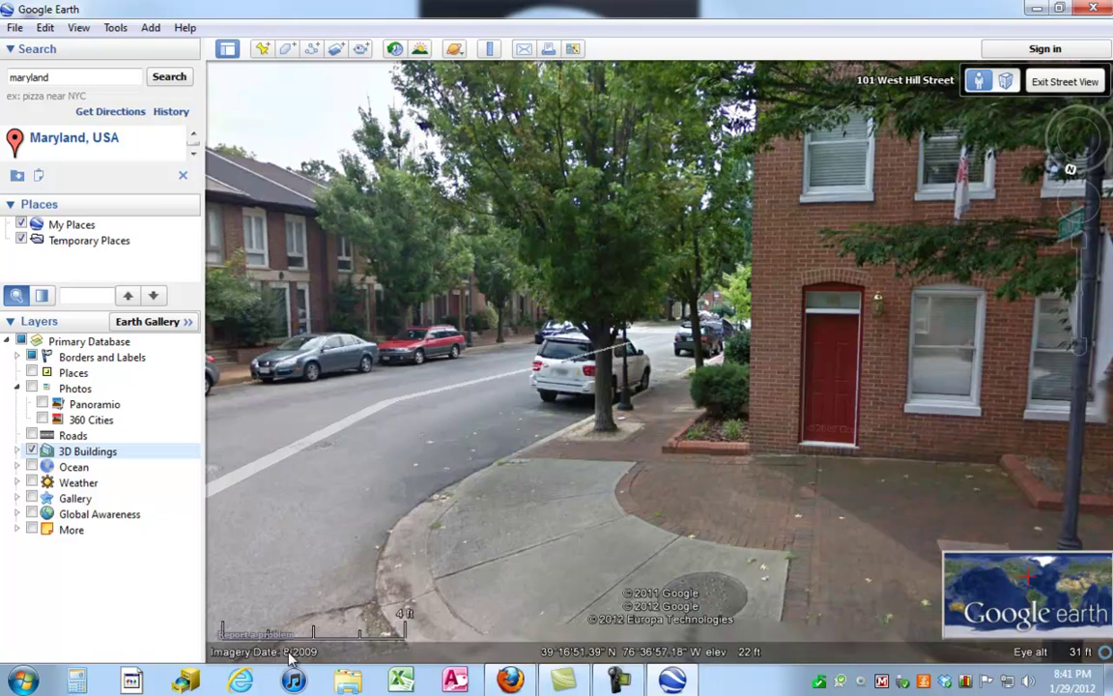
pyautogui.moveTo(314, 498); pyautogui.dragTo(301, 450)
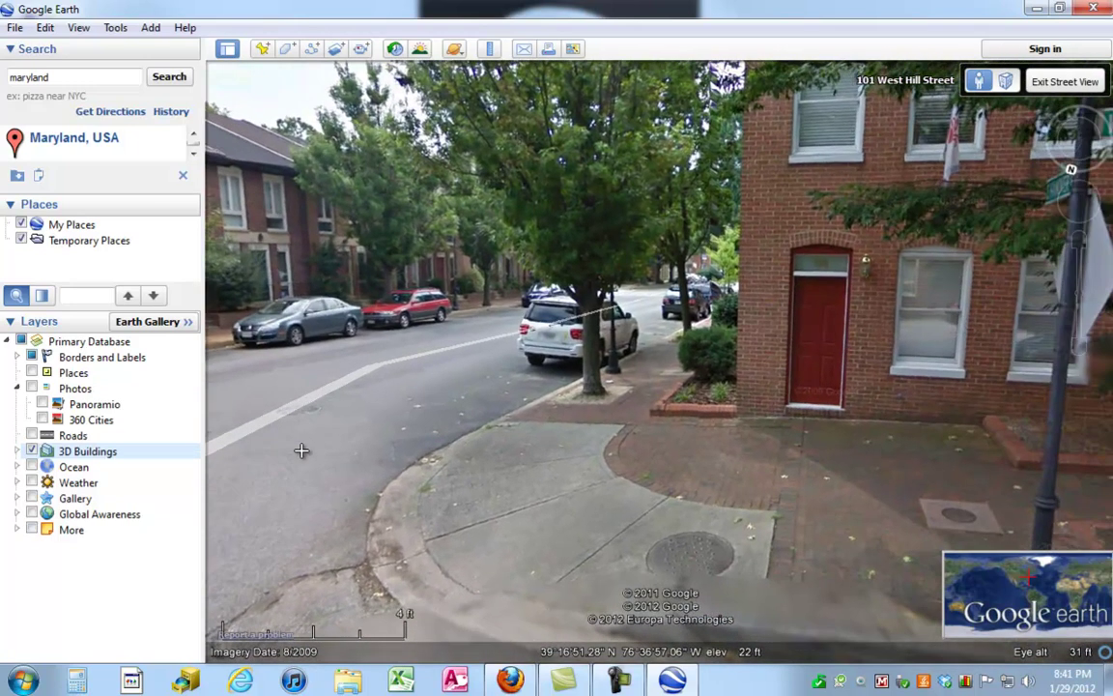
# Turn the Street View panorama from the red-door corner house to face down West Hill Street beside the brick garages.
pyautogui.doubleClick(923, 441)
pyautogui.moveTo(887, 416); pyautogui.dragTo(731, 399)
pyautogui.moveTo(1020, 326); pyautogui.dragTo(473, 315)
pyautogui.moveTo(868, 306); pyautogui.dragTo(481, 295)
pyautogui.moveTo(954, 310)
pyautogui.mouseDown()
pyautogui.moveTo(483, 309)
pyautogui.moveTo(938, 319)
pyautogui.mouseUp()
pyautogui.moveTo(477, 302); pyautogui.dragTo(795, 303)
pyautogui.moveTo(465, 304); pyautogui.dragTo(411, 306)
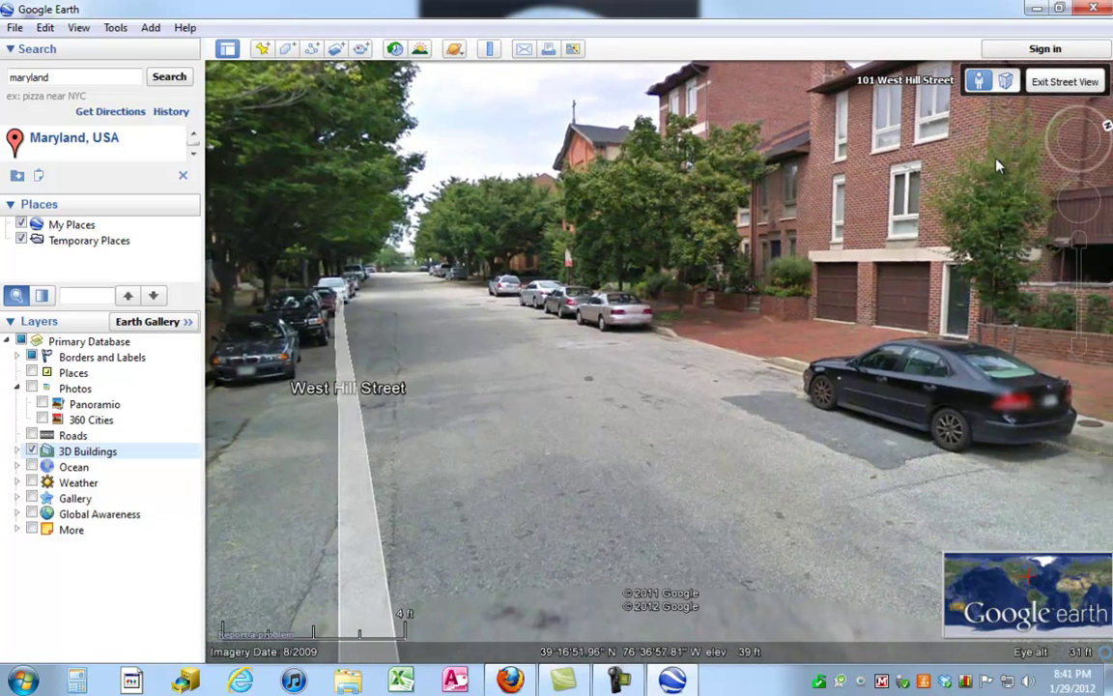
# Switch from Street View to the ground-level view of the 3D buildings and look along the row of buildings to the red-brick corner building.
pyautogui.click(1007, 85)
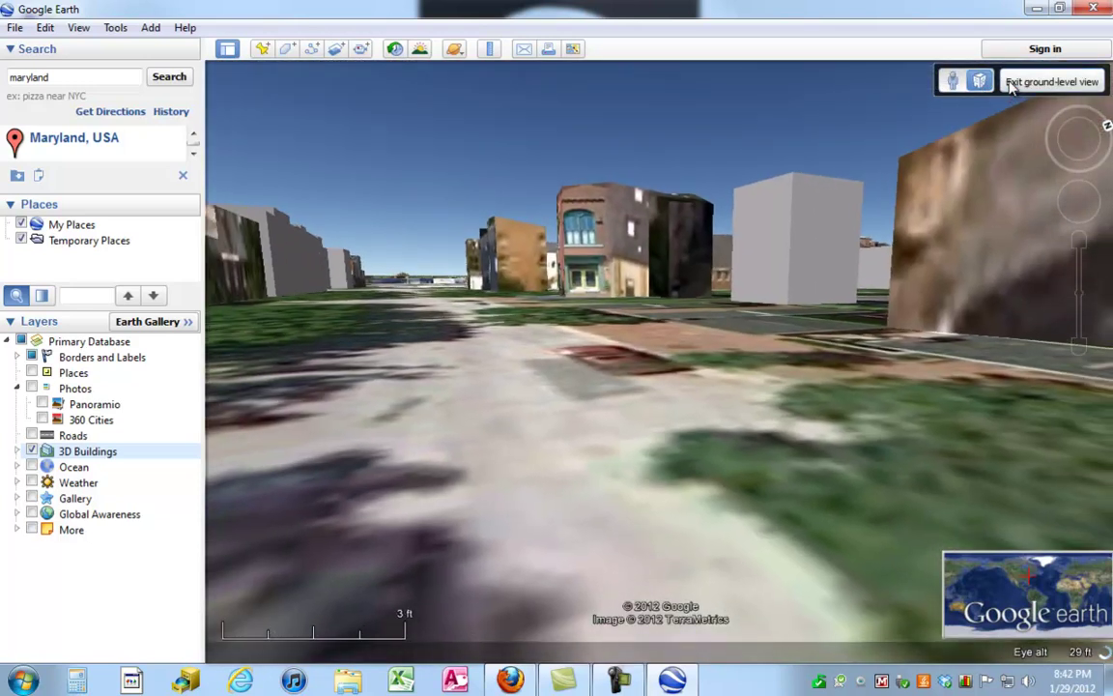
pyautogui.moveTo(749, 353); pyautogui.dragTo(835, 356)
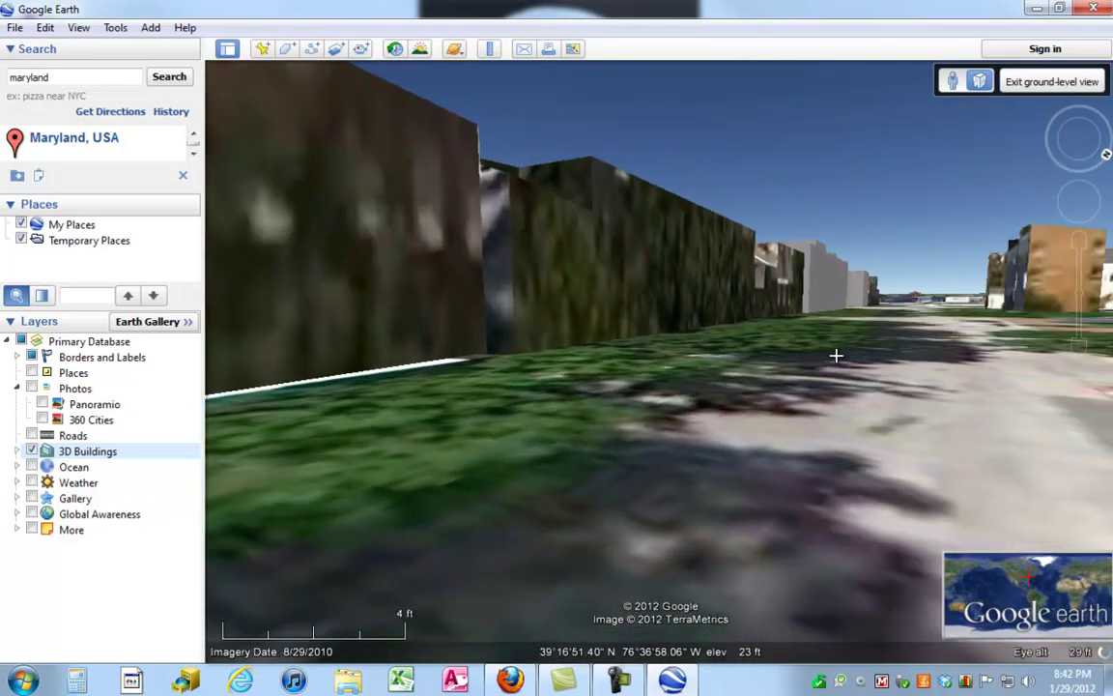
pyautogui.scroll(-3, 839, 364)
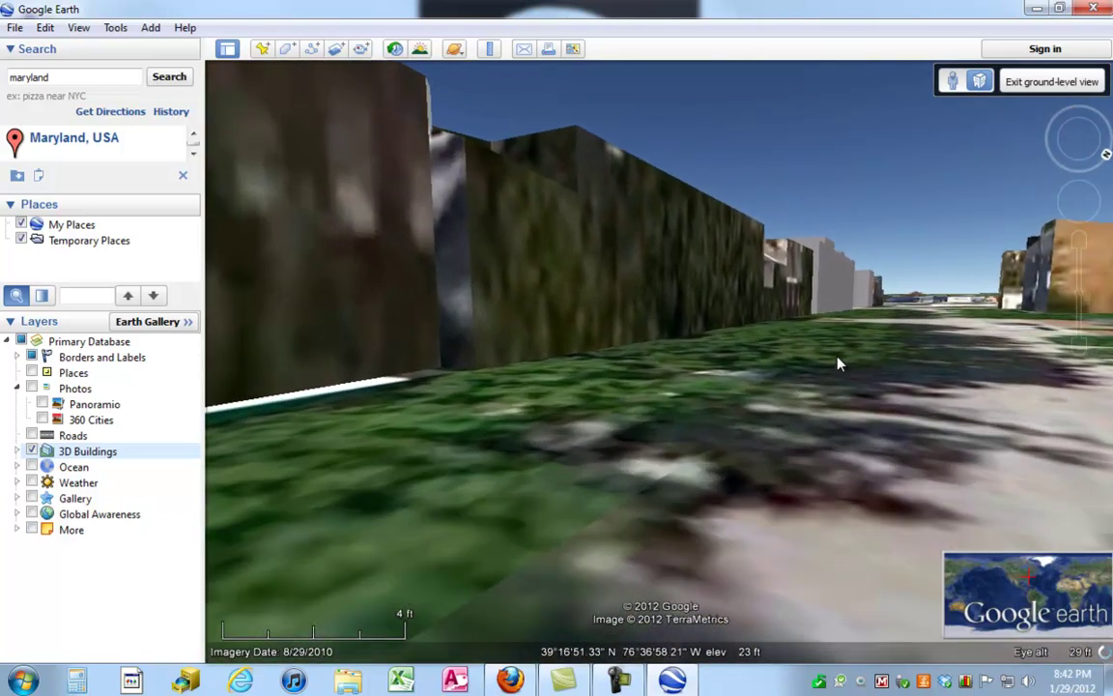
pyautogui.scroll(-3, 836, 356)
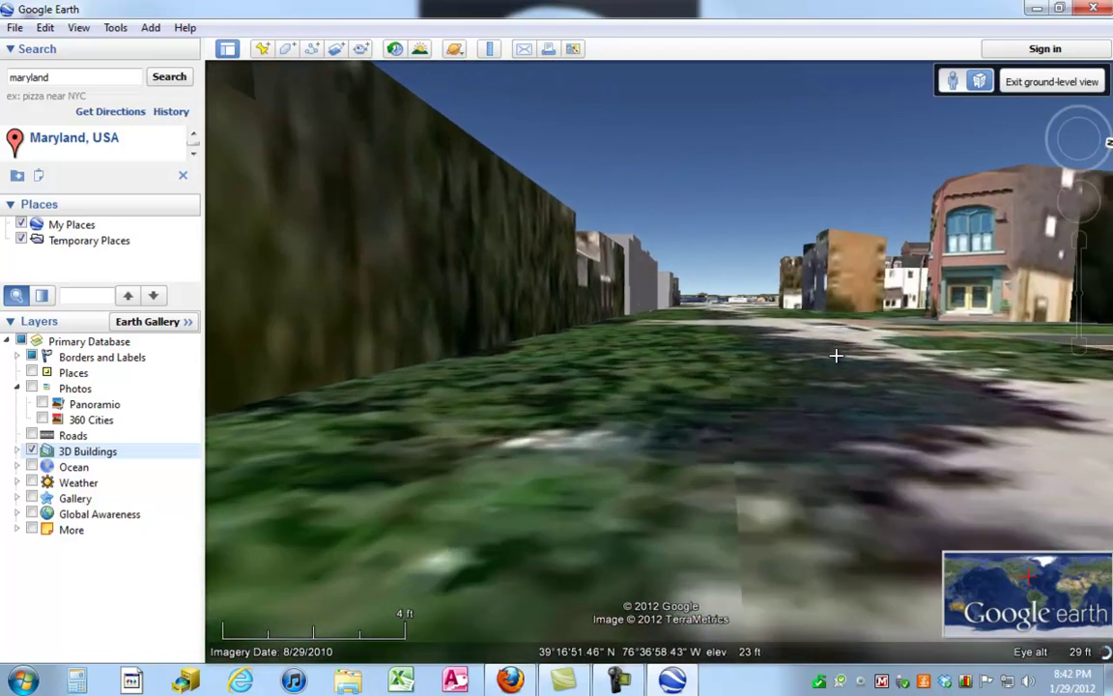
pyautogui.press('Left')
pyautogui.press('Left')
pyautogui.press('Left')
pyautogui.press('Left')
pyautogui.press('Left')
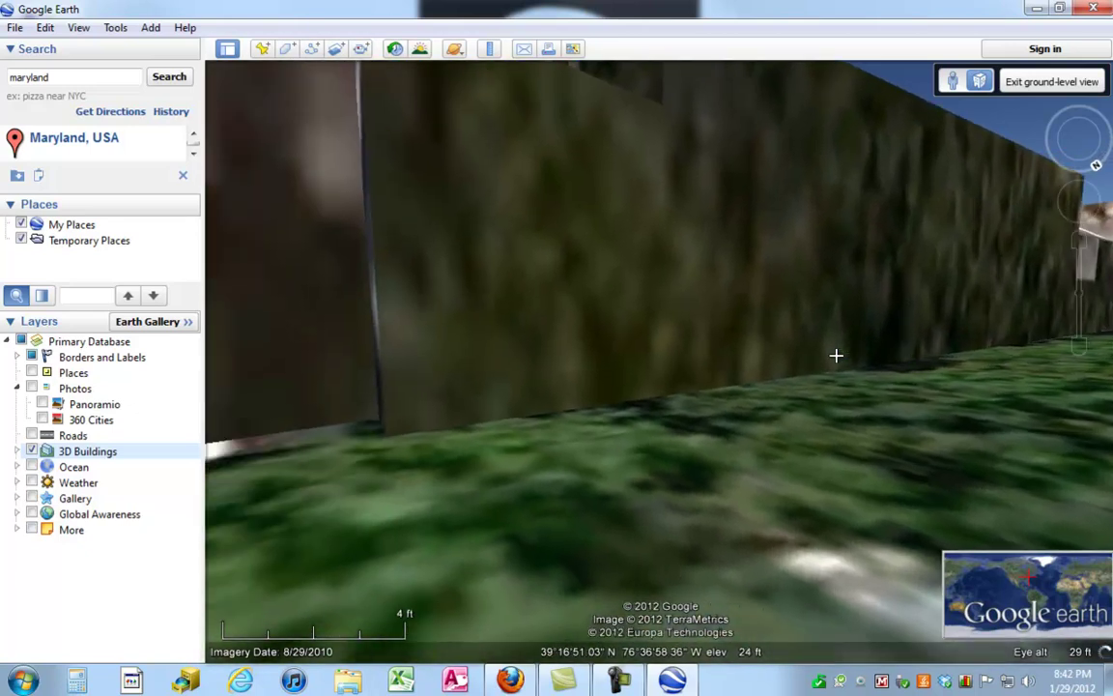
pyautogui.scroll(-3, 836, 355)
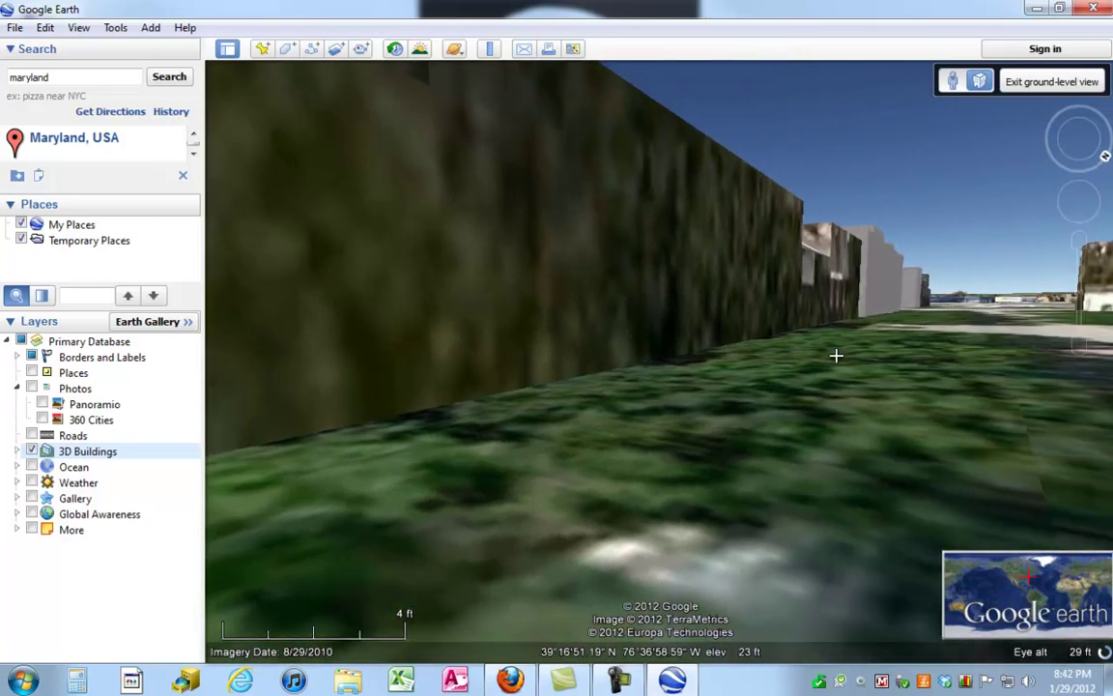
pyautogui.scroll(-3, 836, 356)
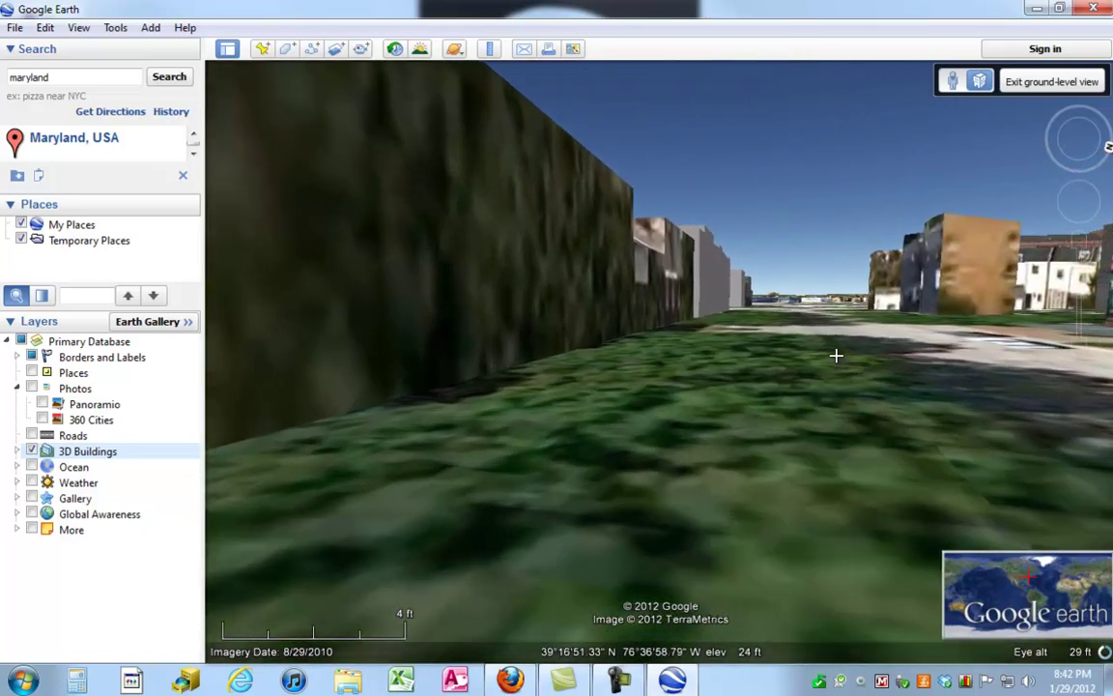
pyautogui.scroll(-3, 835, 355)
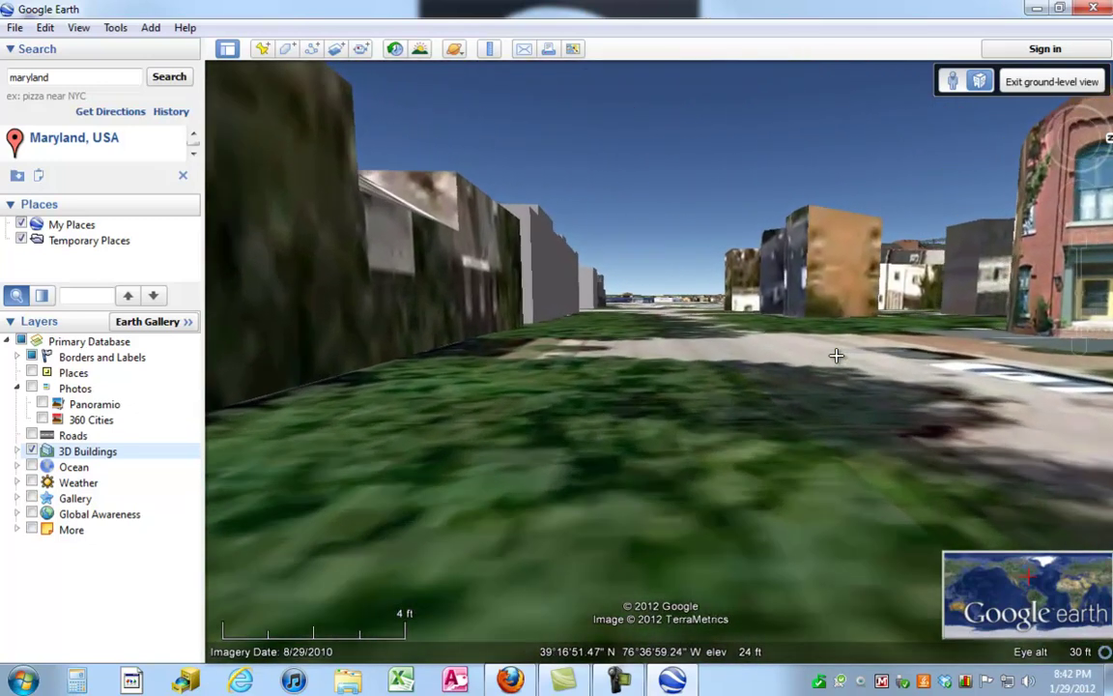
pyautogui.scroll(-3, 836, 356)
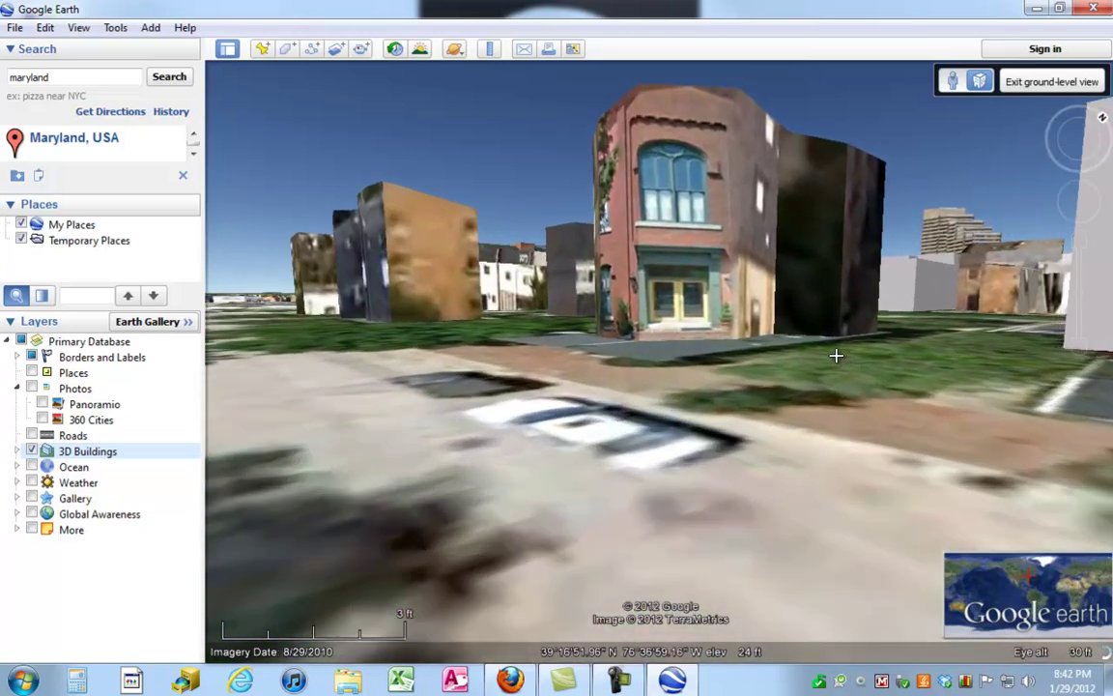
# Walk at ground level past the 3D buildings and across the grass to an open area facing the downtown skyline.
pyautogui.press('Left')
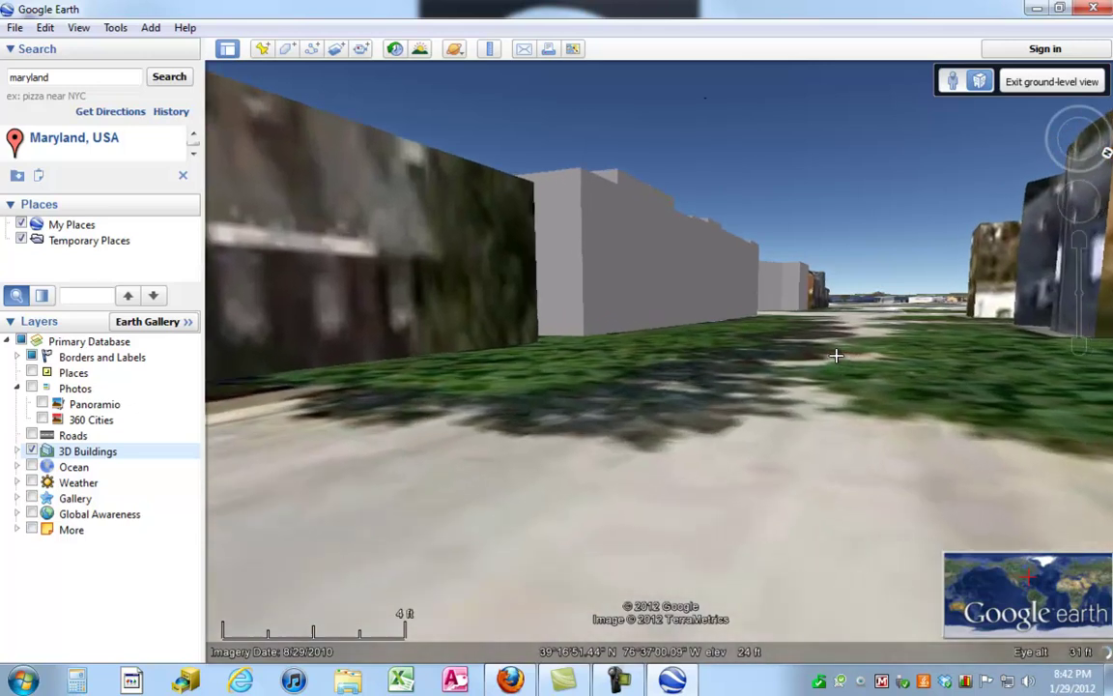
pyautogui.press('Right')
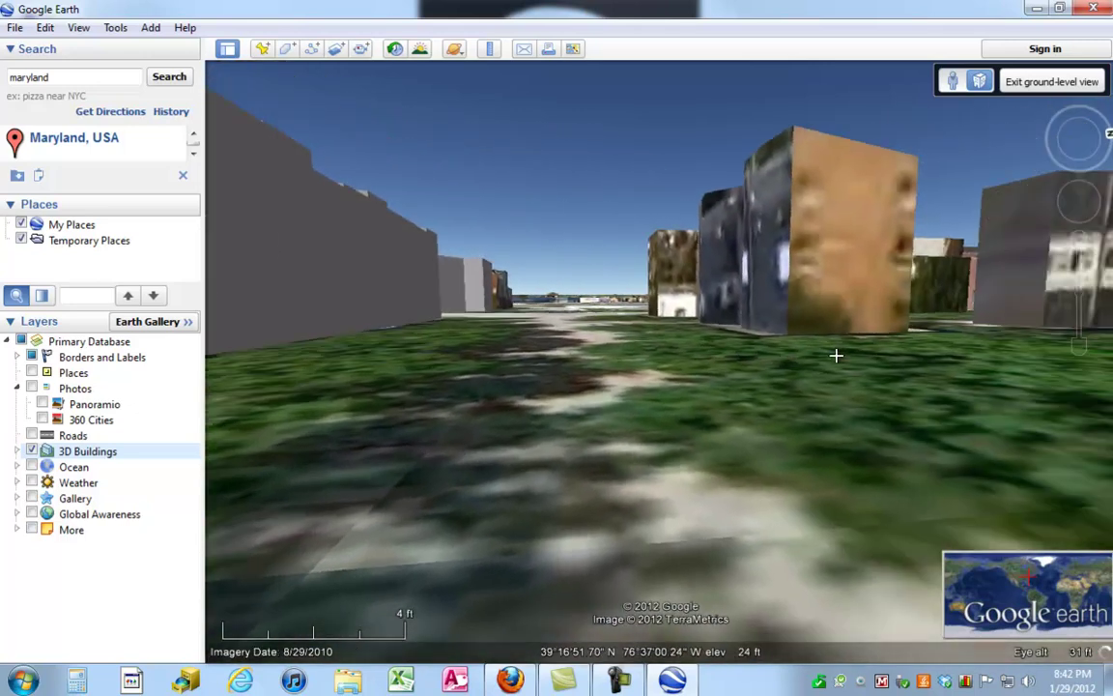
pyautogui.press('Right')
pyautogui.press('Up')
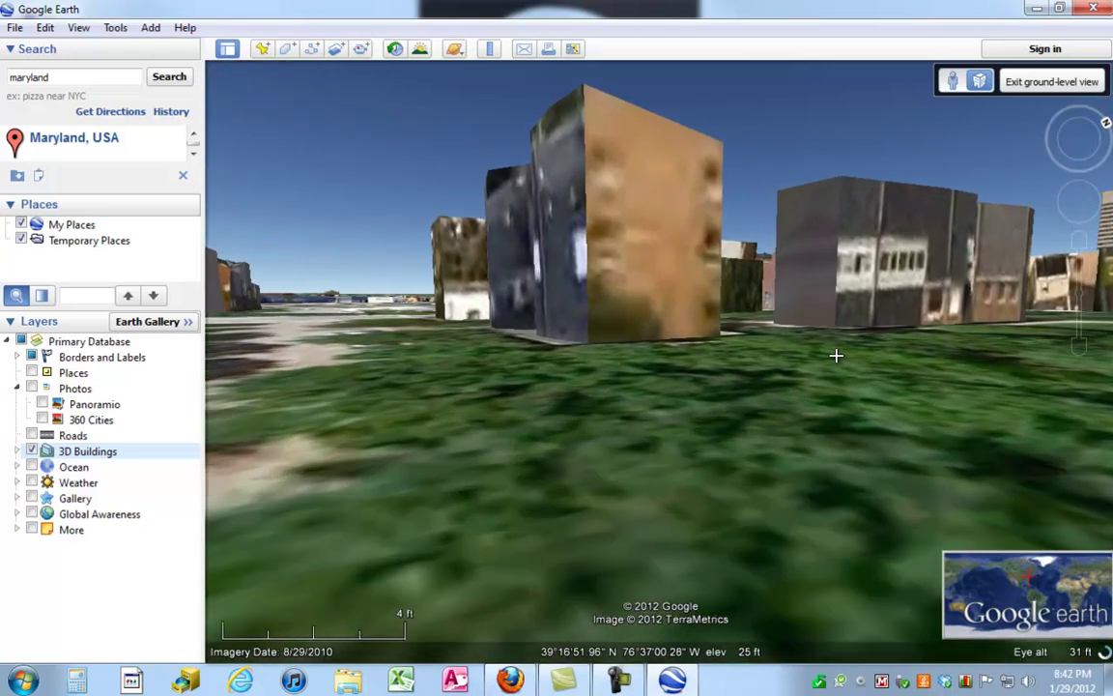
pyautogui.press('Right')
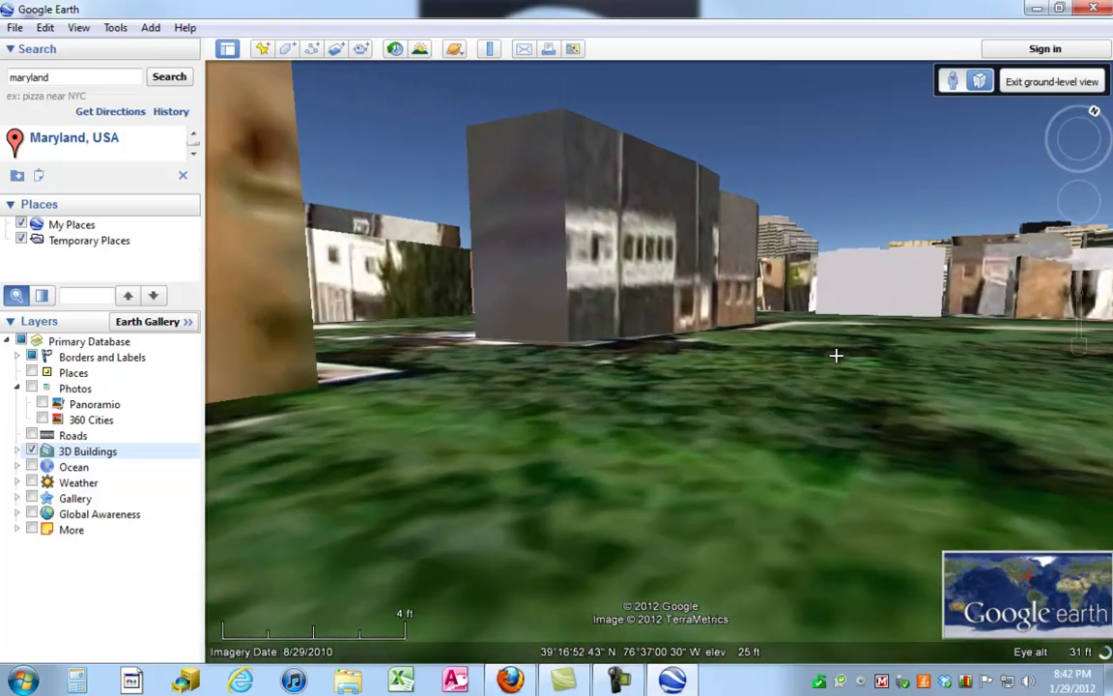
pyautogui.press('Right')
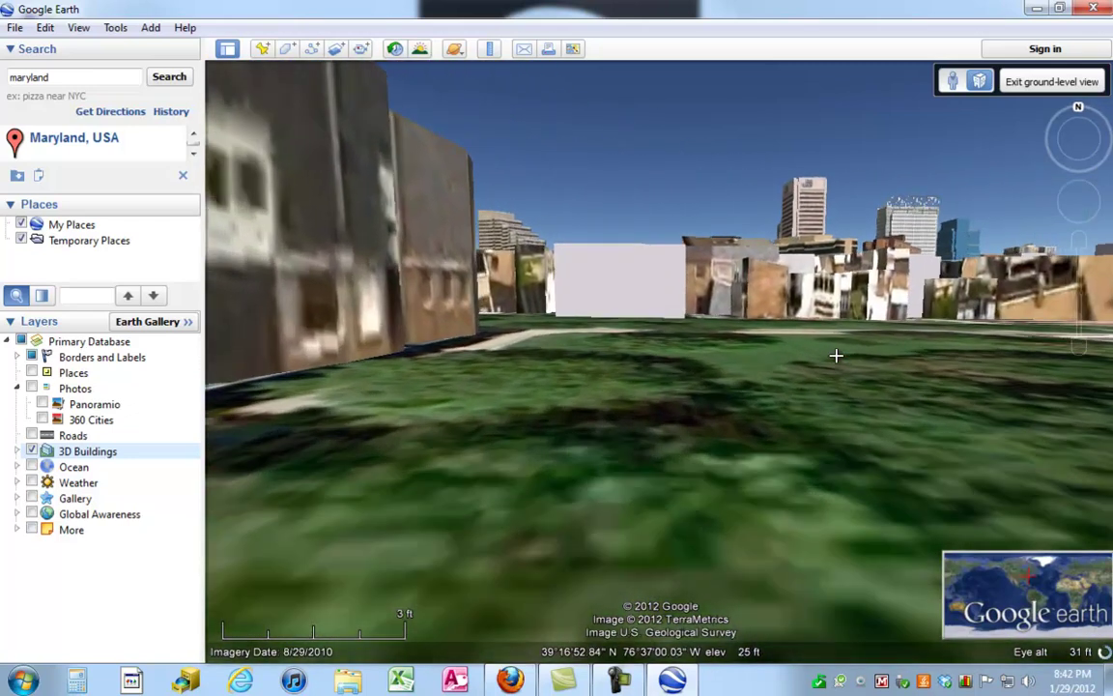
pyautogui.press('Up')
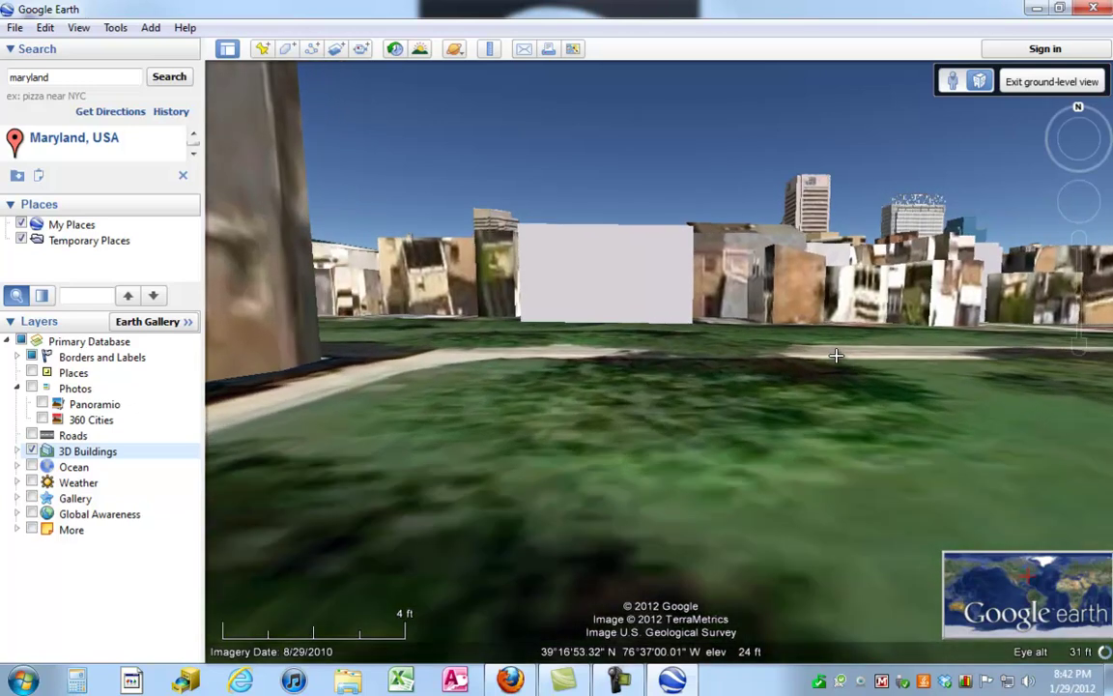
pyautogui.press('Left')
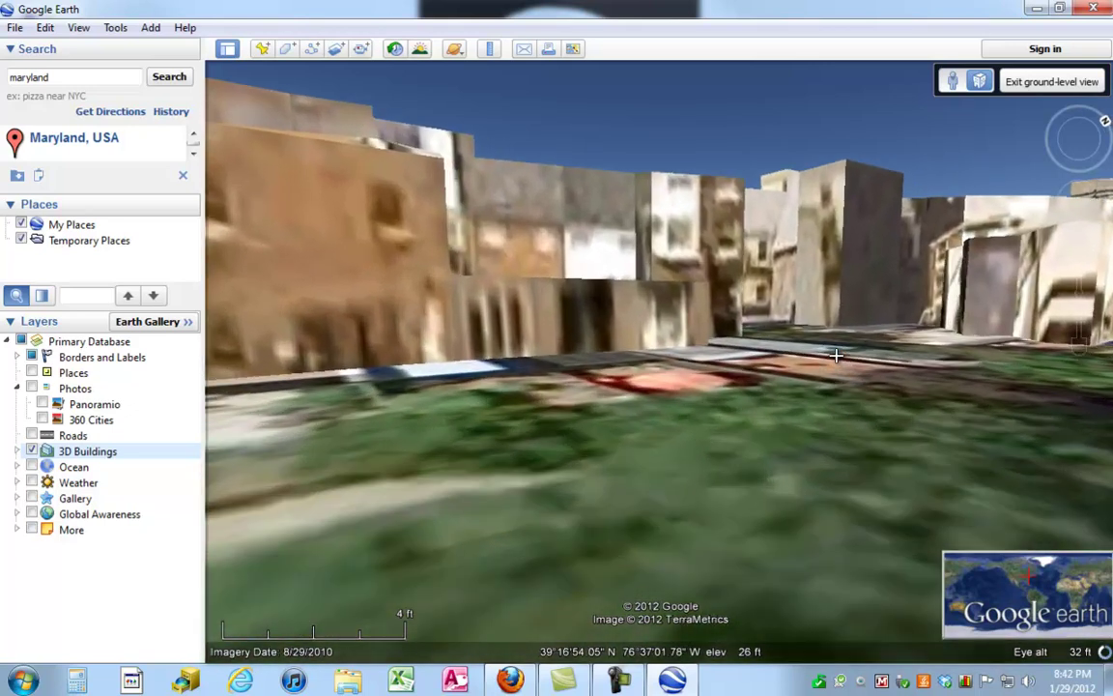
pyautogui.press('Right')
pyautogui.press('Up')
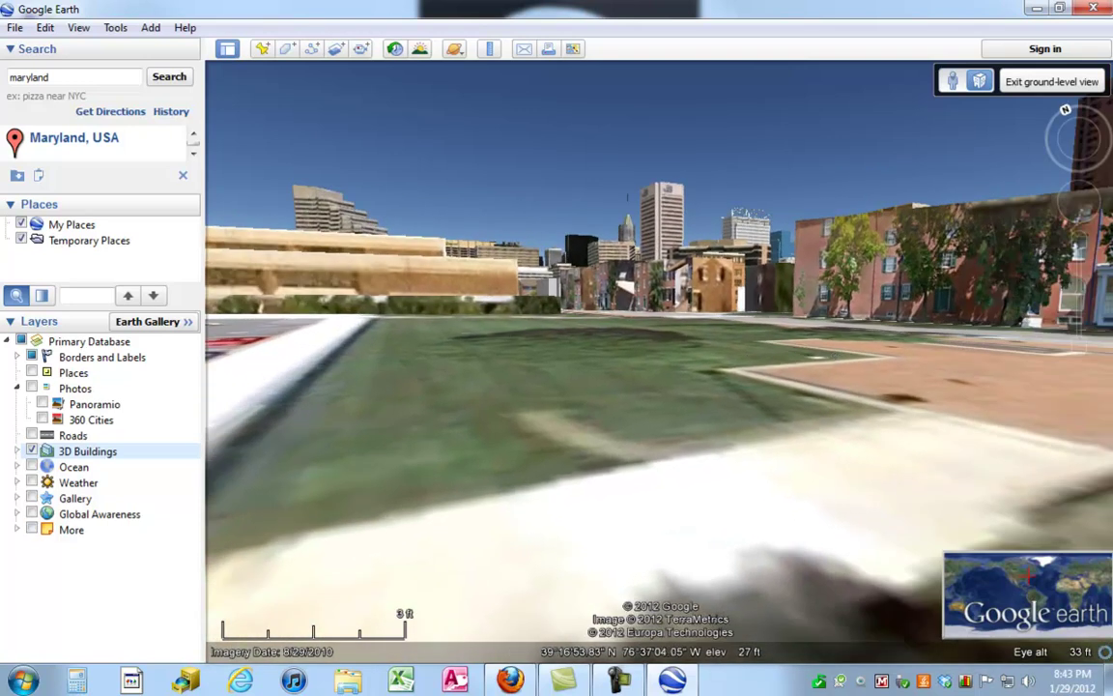
# Exit the ground-level view and turn off the 3D Buildings layer.
pyautogui.click(1019, 84)
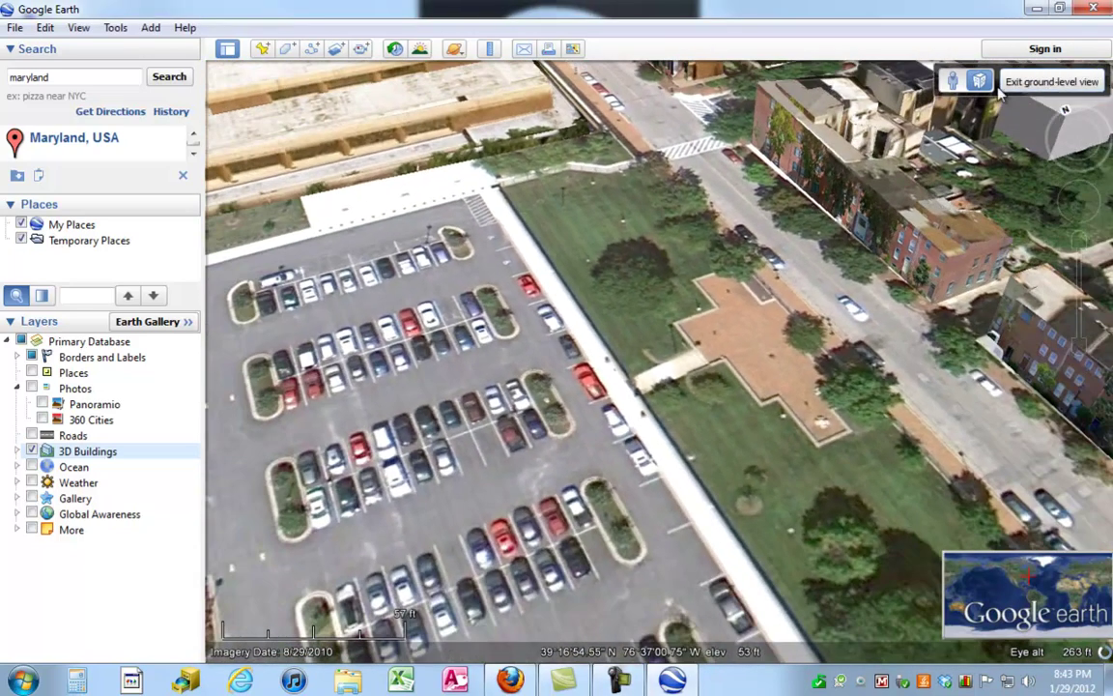
pyautogui.click(33, 451)
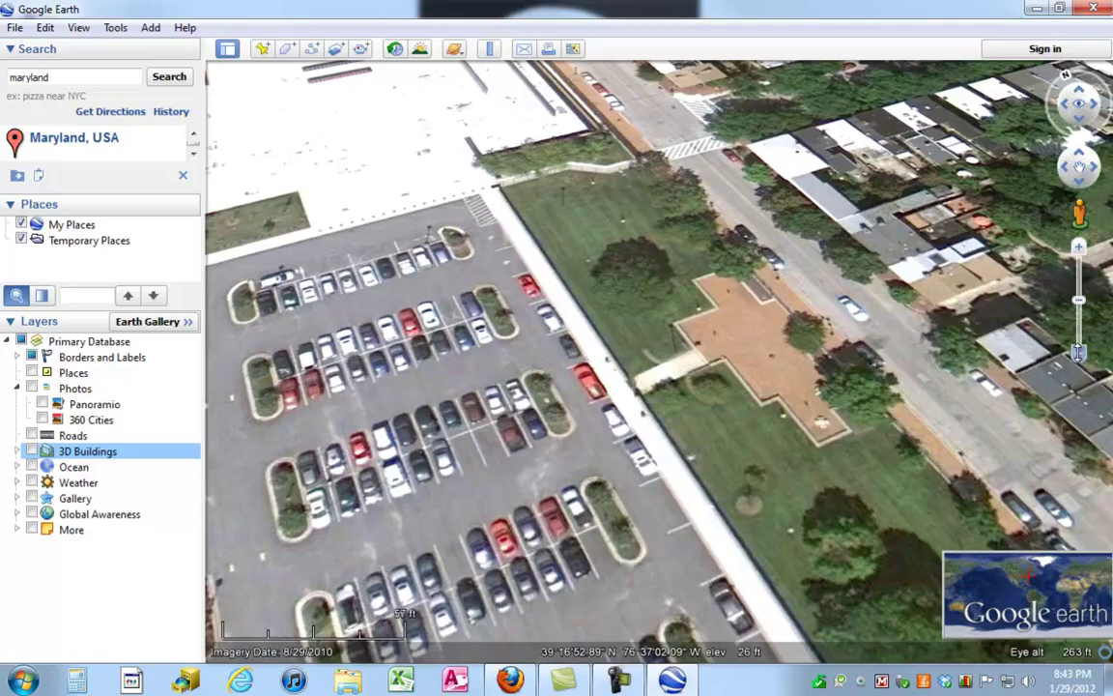
pyautogui.click(1080, 352)
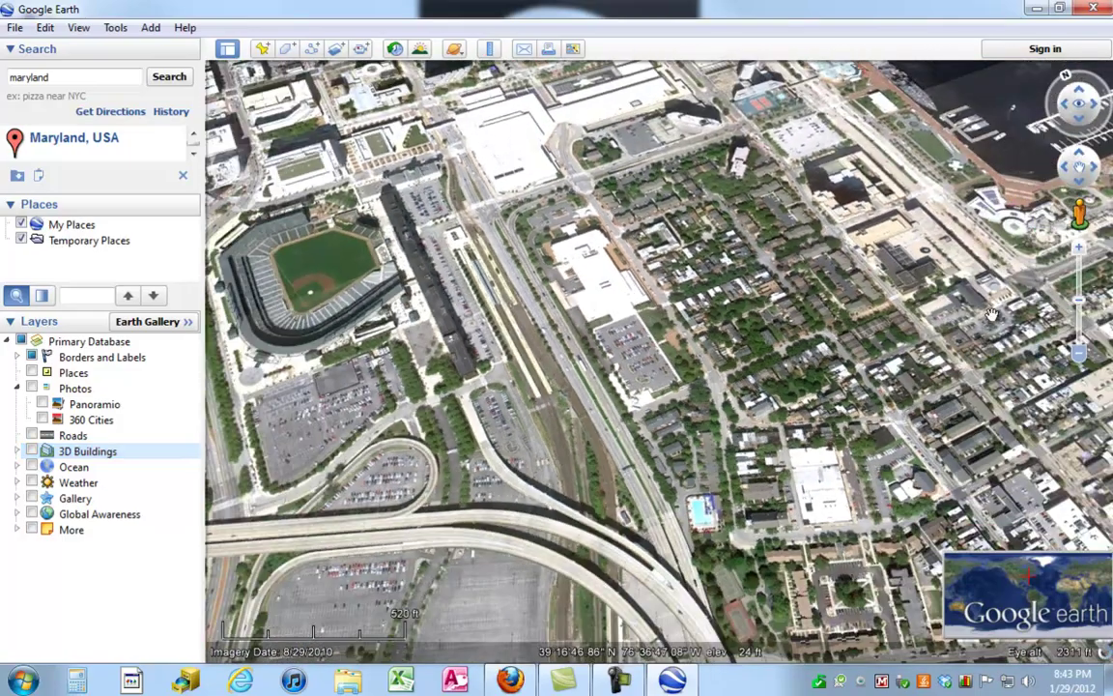
# Move the map from the stadium area to the downtown Baltimore harbor and turn on historical imagery.
pyautogui.moveTo(992, 312); pyautogui.dragTo(703, 374)
pyautogui.moveTo(855, 275); pyautogui.dragTo(685, 412)
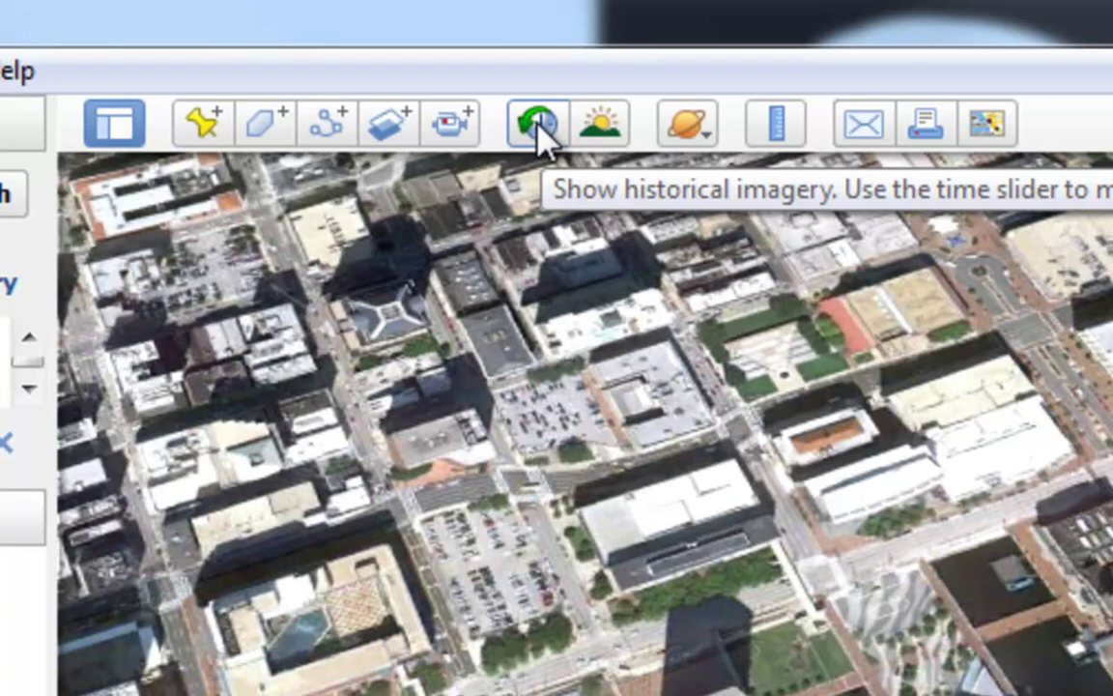
pyautogui.click(539, 127)
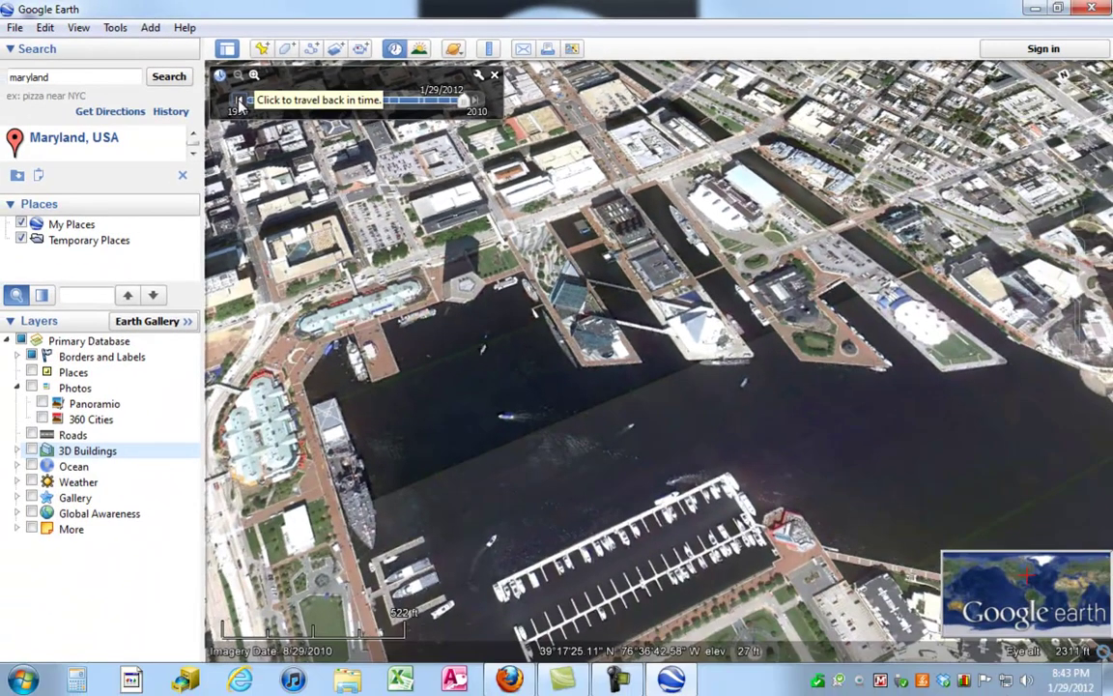
# Step the historical imagery of the harbor back through its earlier dates to 4/3/1994.
pyautogui.click(238, 103)
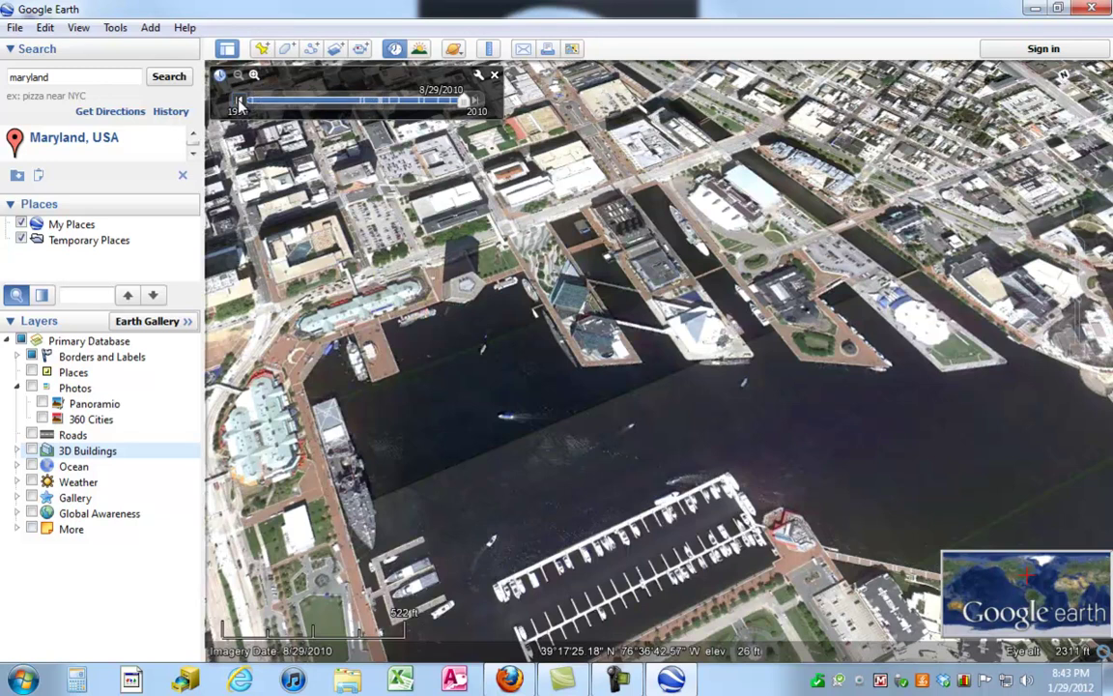
pyautogui.click(238, 102)
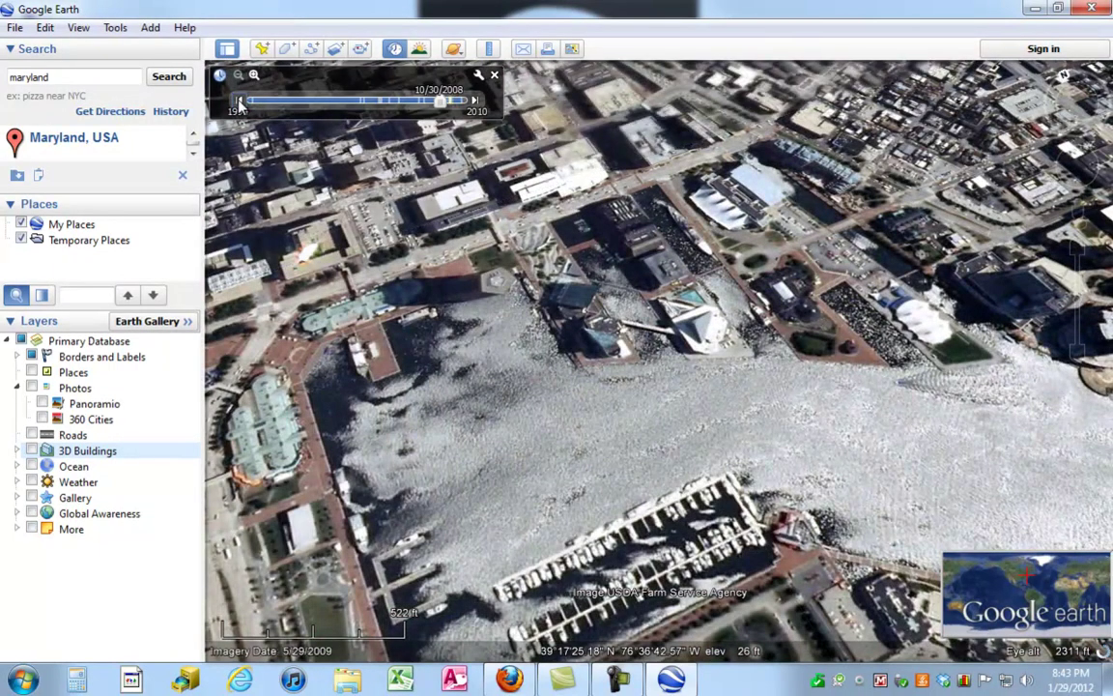
pyautogui.click(239, 103)
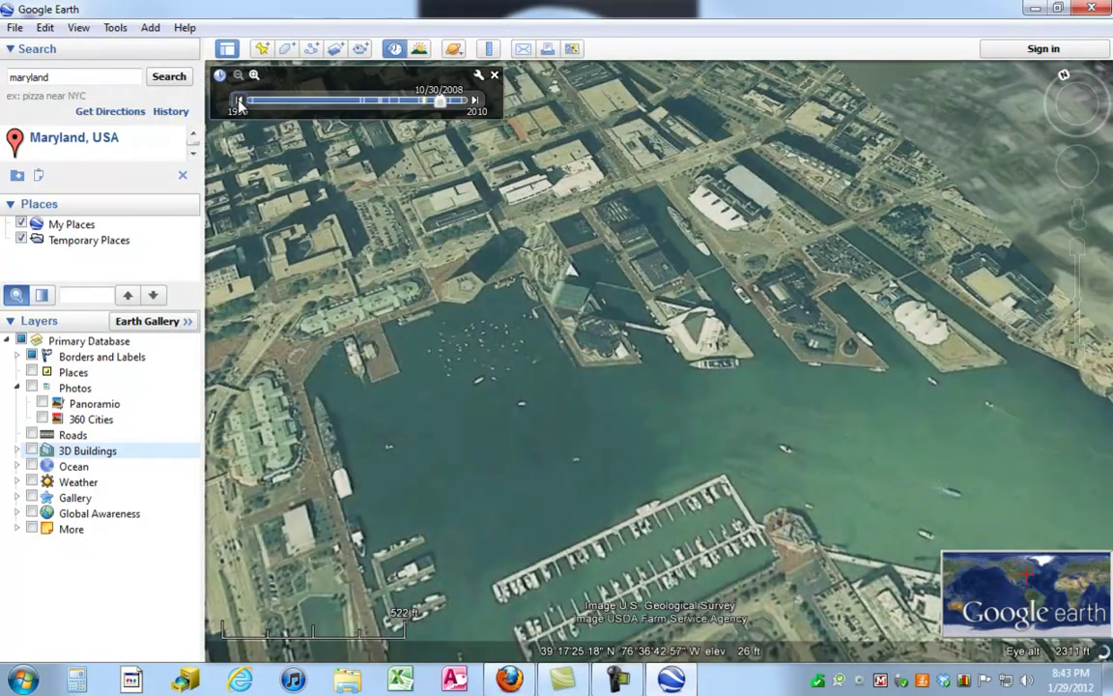
pyautogui.click(239, 103)
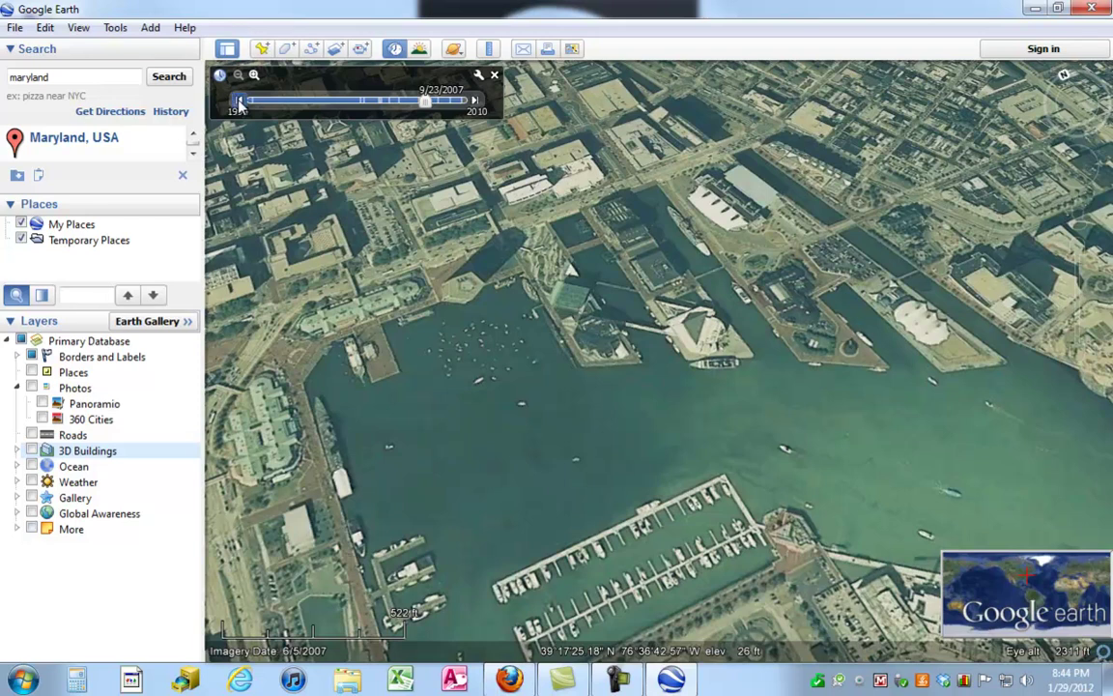
pyautogui.click(239, 102)
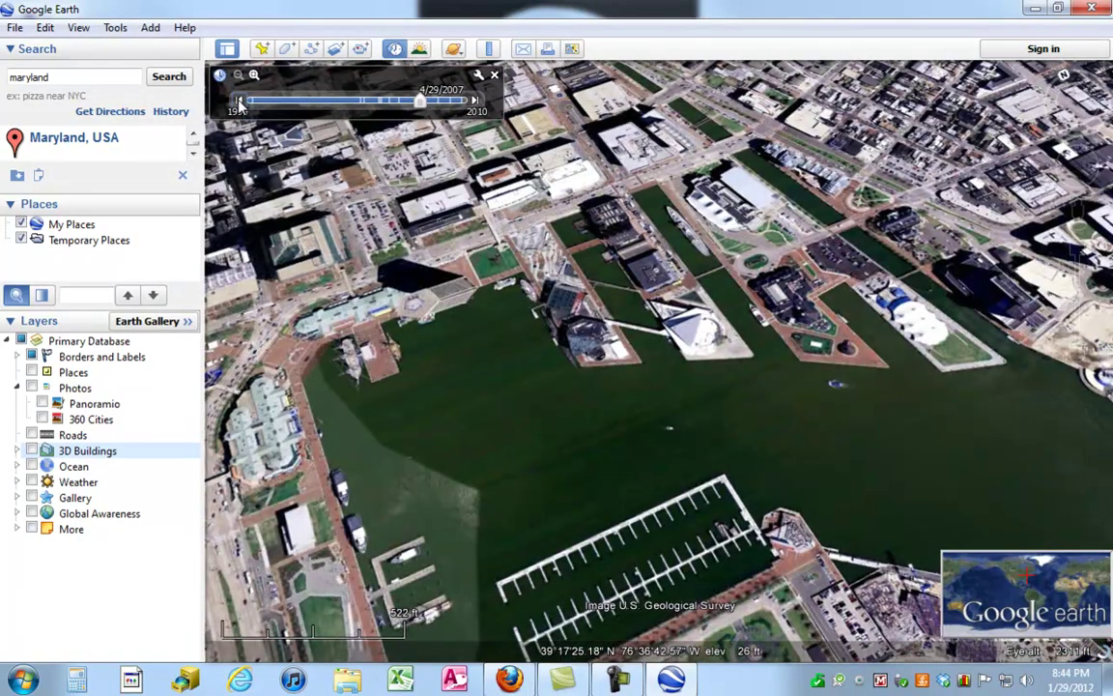
pyautogui.click(238, 102)
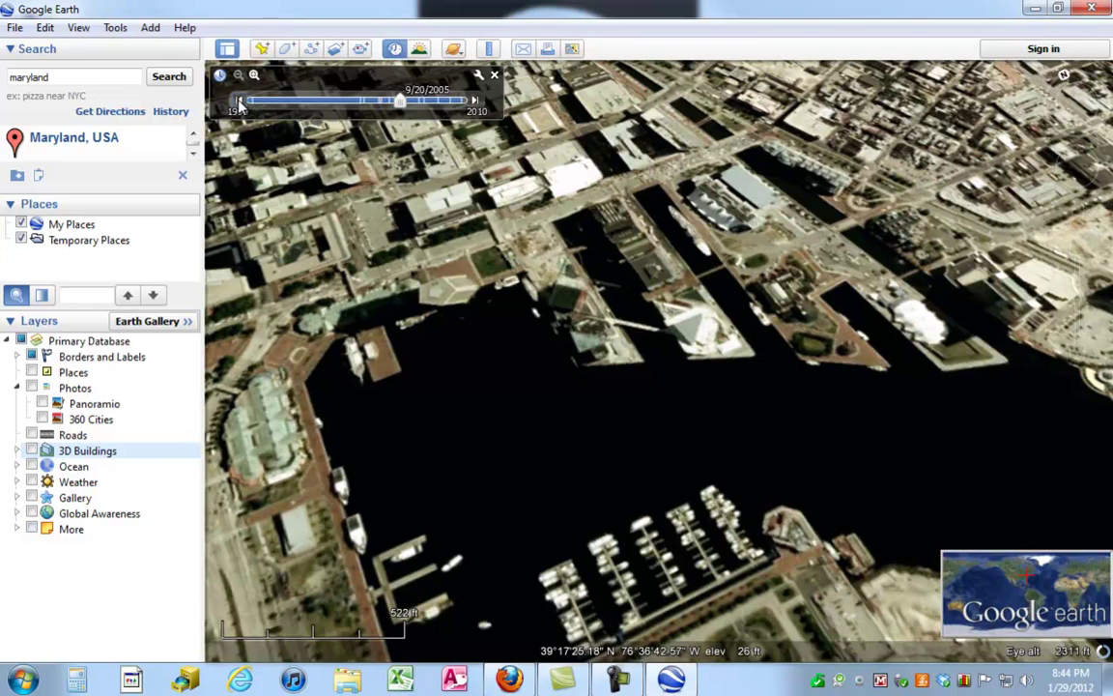
pyautogui.click(238, 102)
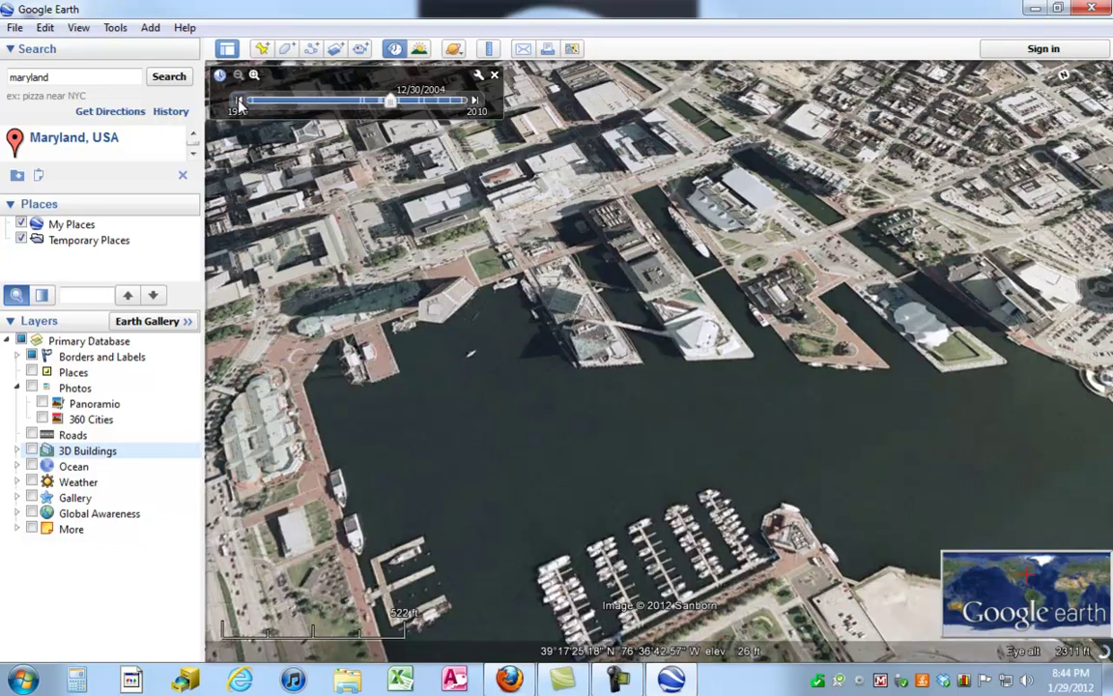
pyautogui.click(239, 102)
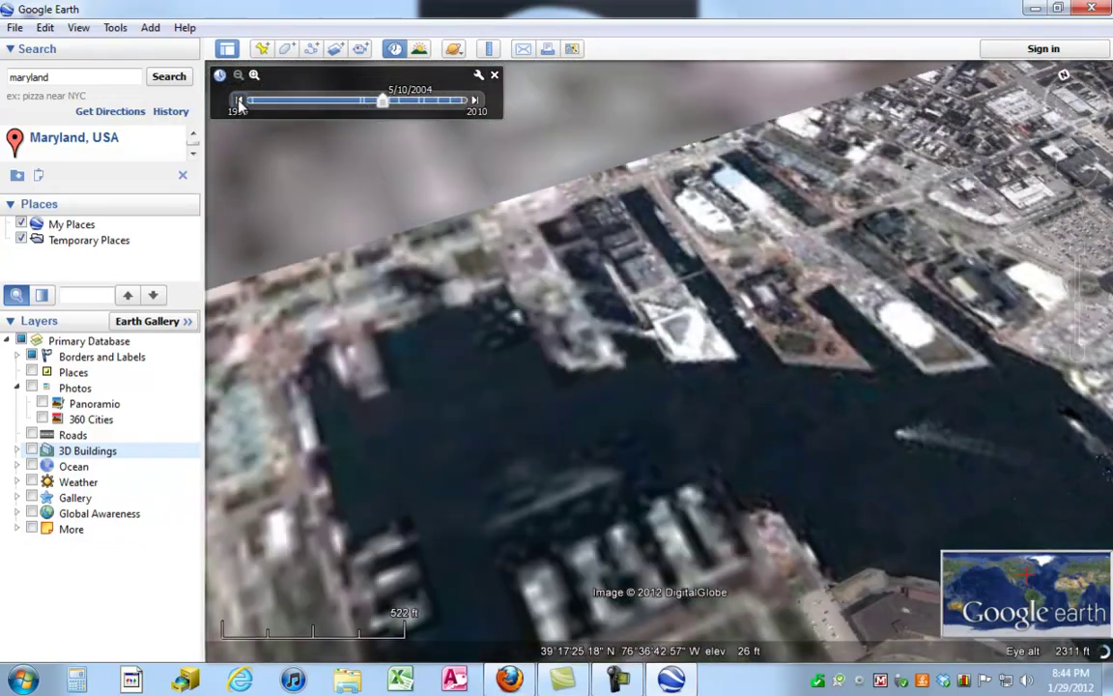
pyautogui.click(238, 102)
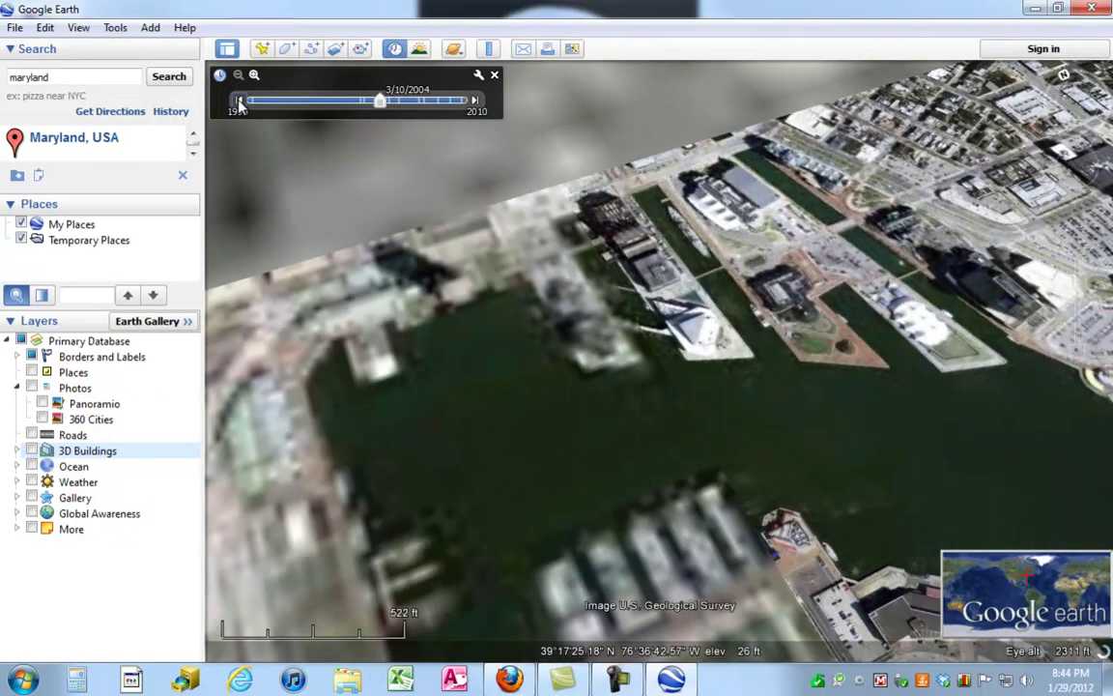
pyautogui.click(239, 102)
pyautogui.click(239, 103)
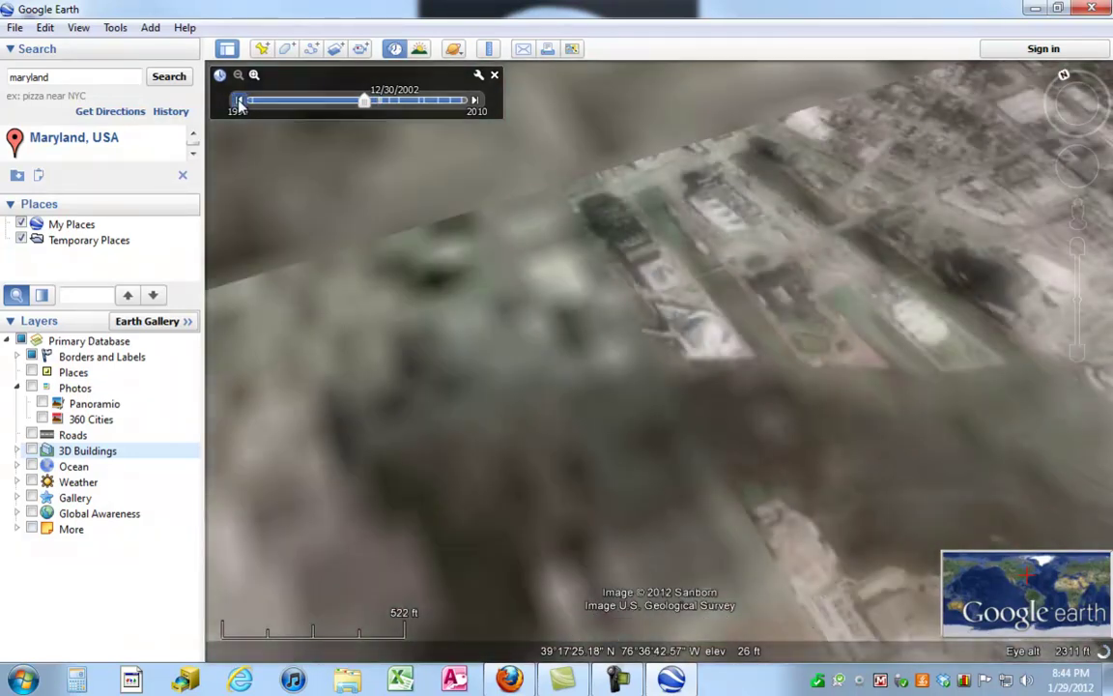
pyautogui.click(239, 103)
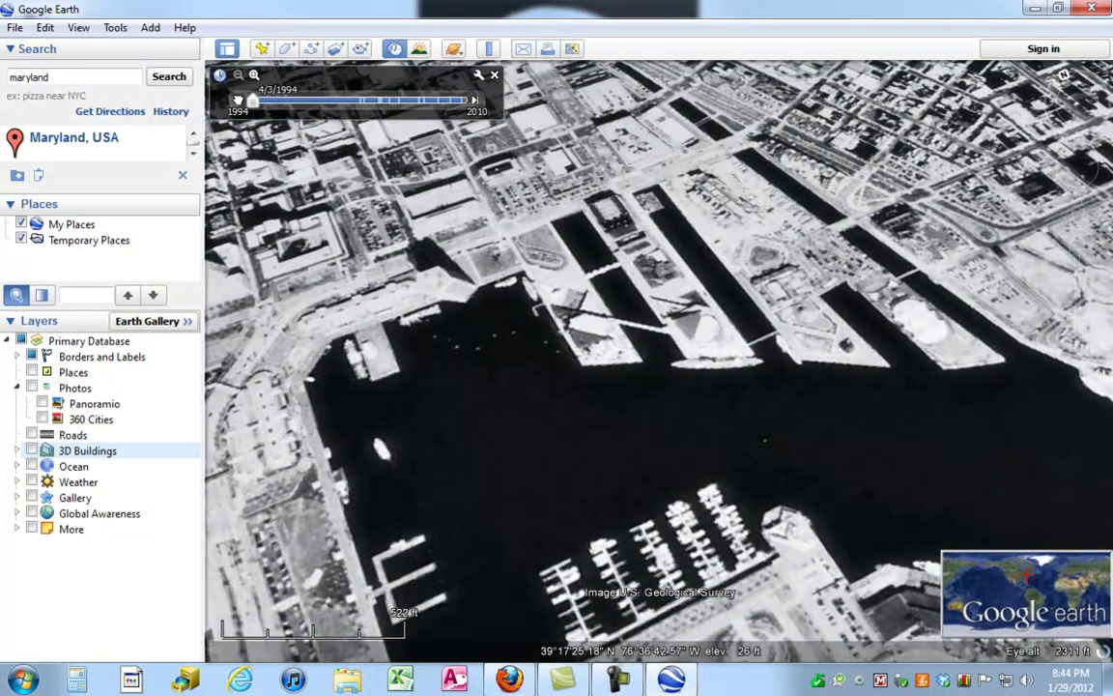
# Examine the 1994 imagery from the downtown blocks past the baseball stadium to the residential streets beside the harbor.
pyautogui.moveTo(469, 223); pyautogui.dragTo(779, 368)
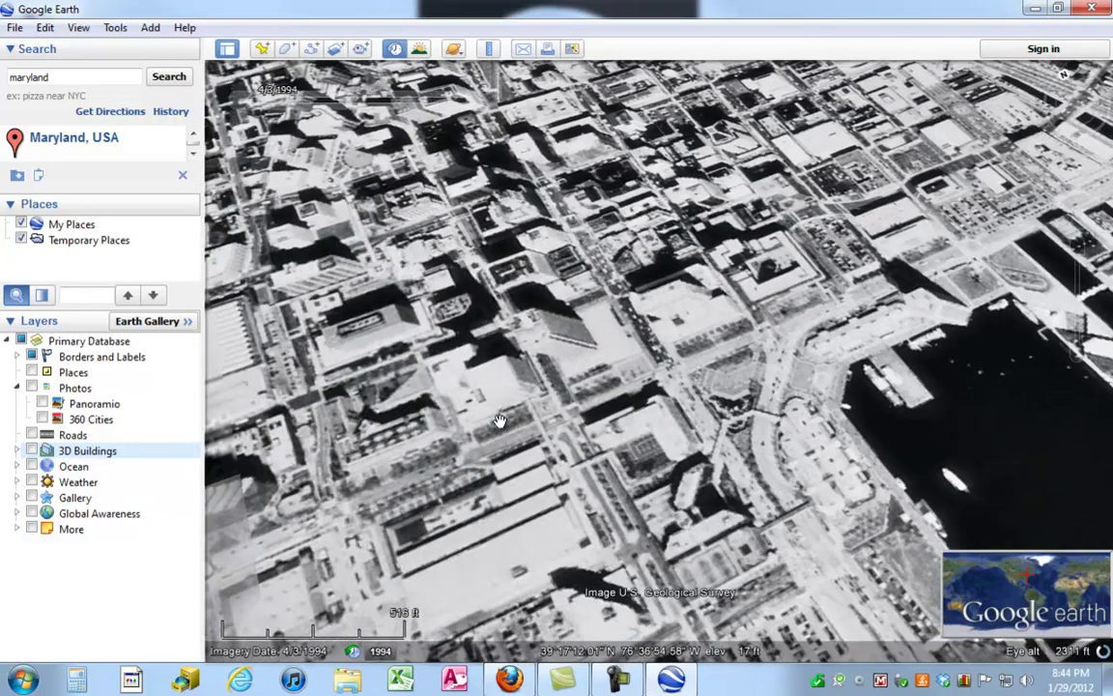
pyautogui.moveTo(515, 445); pyautogui.dragTo(699, 249)
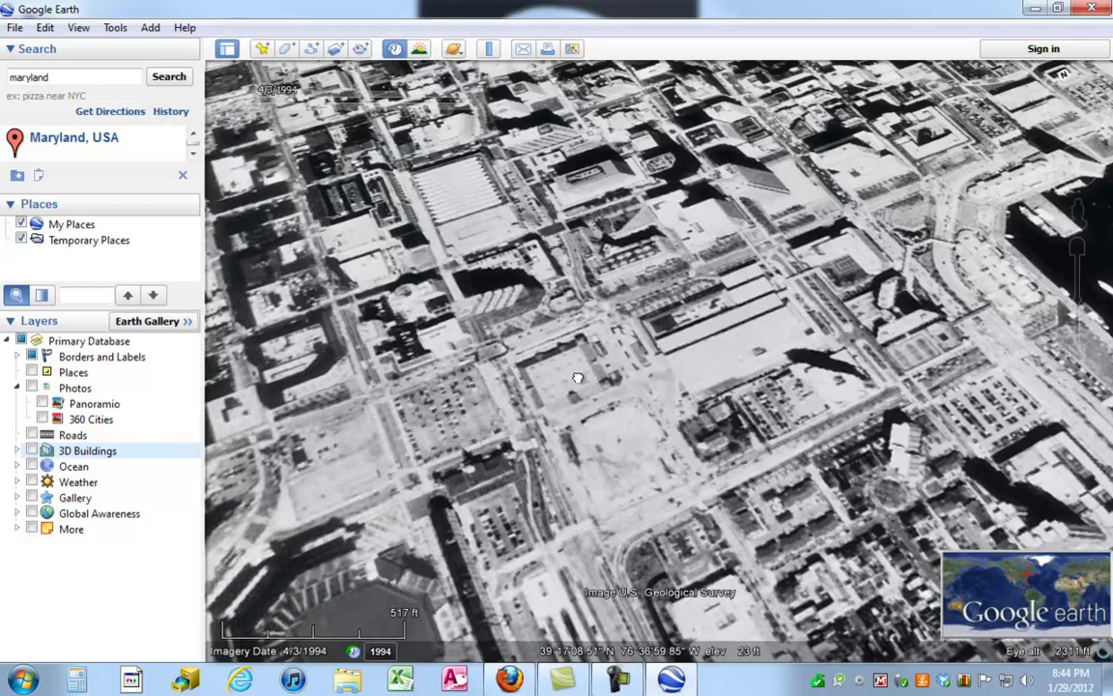
pyautogui.moveTo(548, 389); pyautogui.dragTo(595, 190)
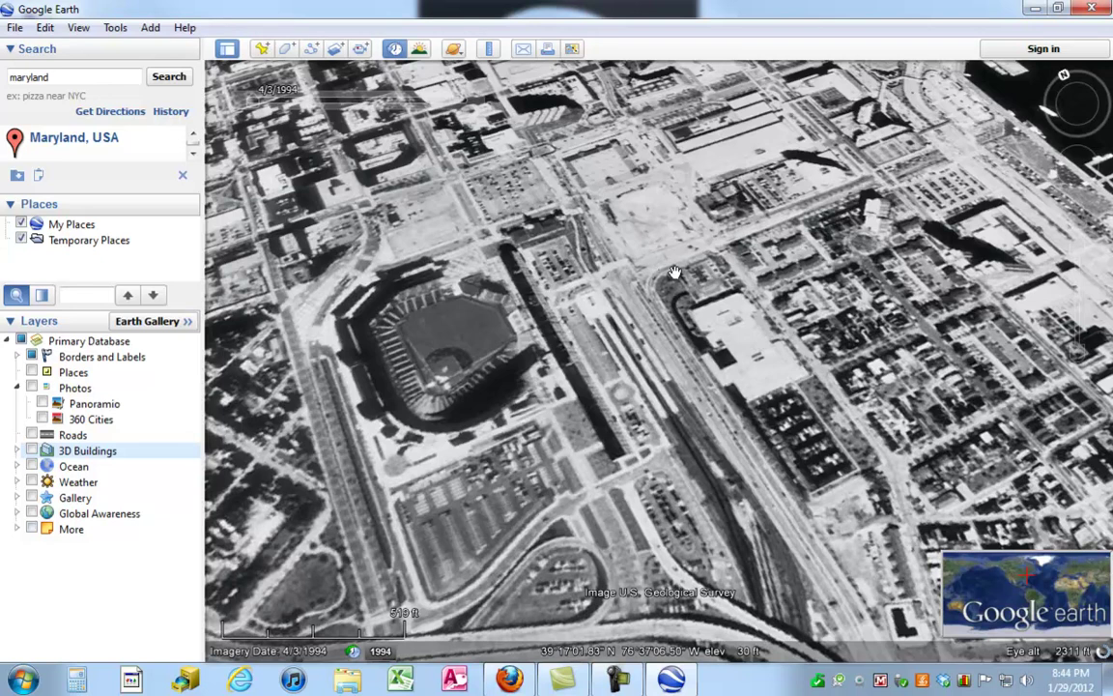
pyautogui.moveTo(762, 295); pyautogui.dragTo(439, 301)
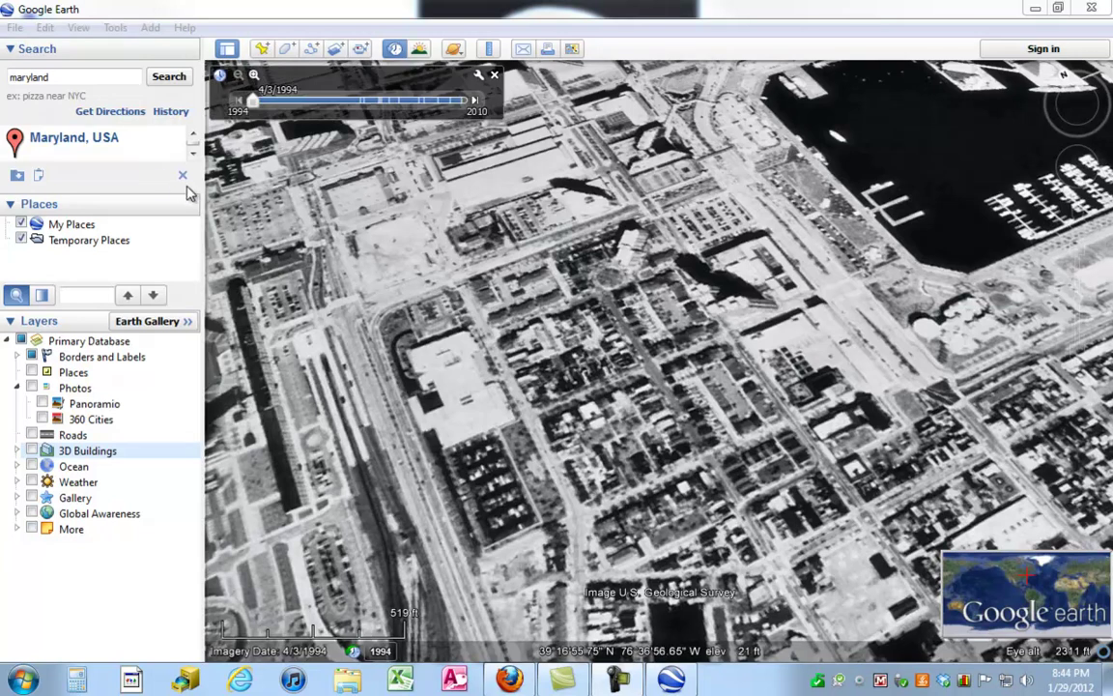
# Turn off historical imagery and search for "mt everest".
pyautogui.click(57, 76)
pyautogui.click(494, 76)
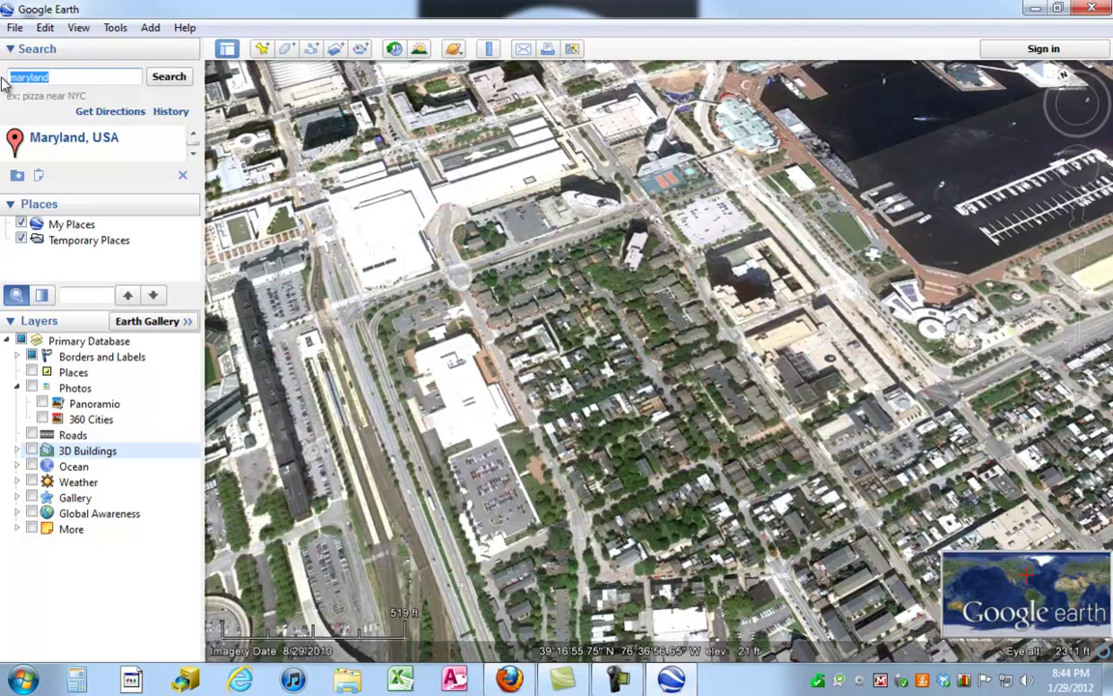
pyautogui.write('mt everest')
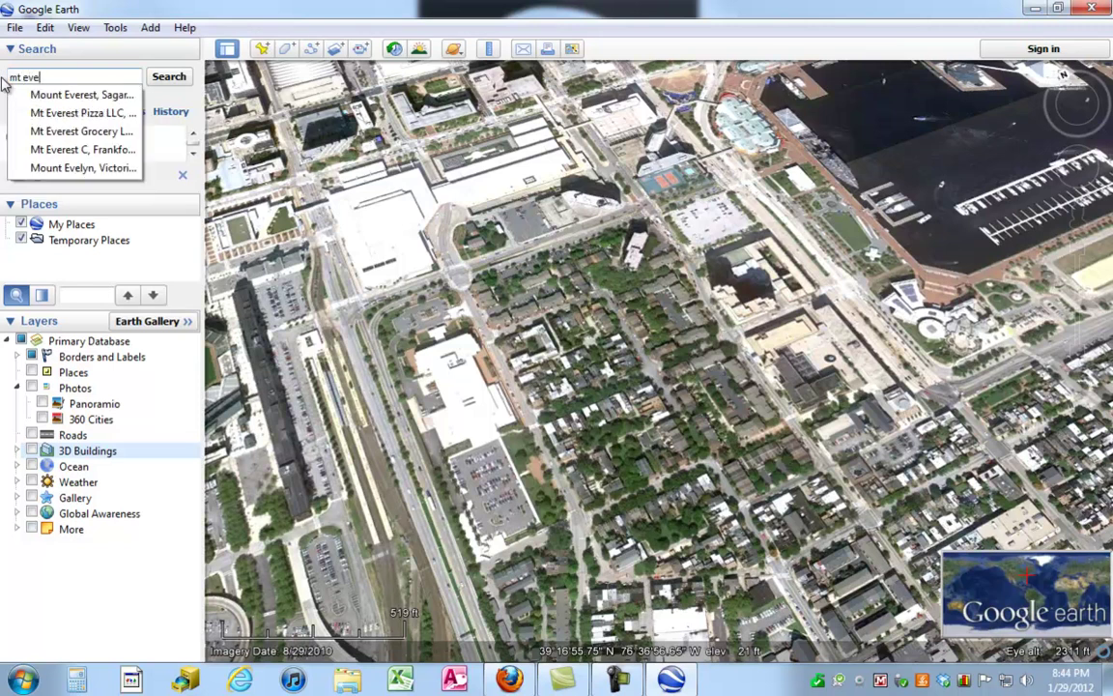
pyautogui.click(166, 81)
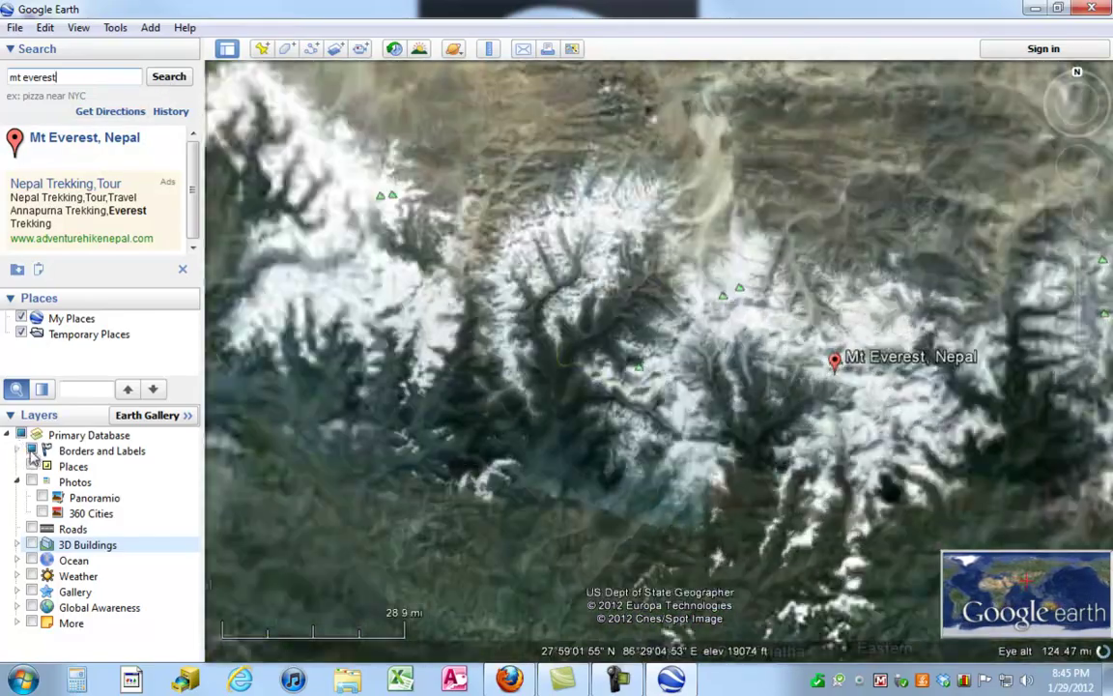
# Turn off the Borders and Labels layer and frame the Mt Everest peak in a close, tilted terrain view.
pyautogui.click(96, 450)
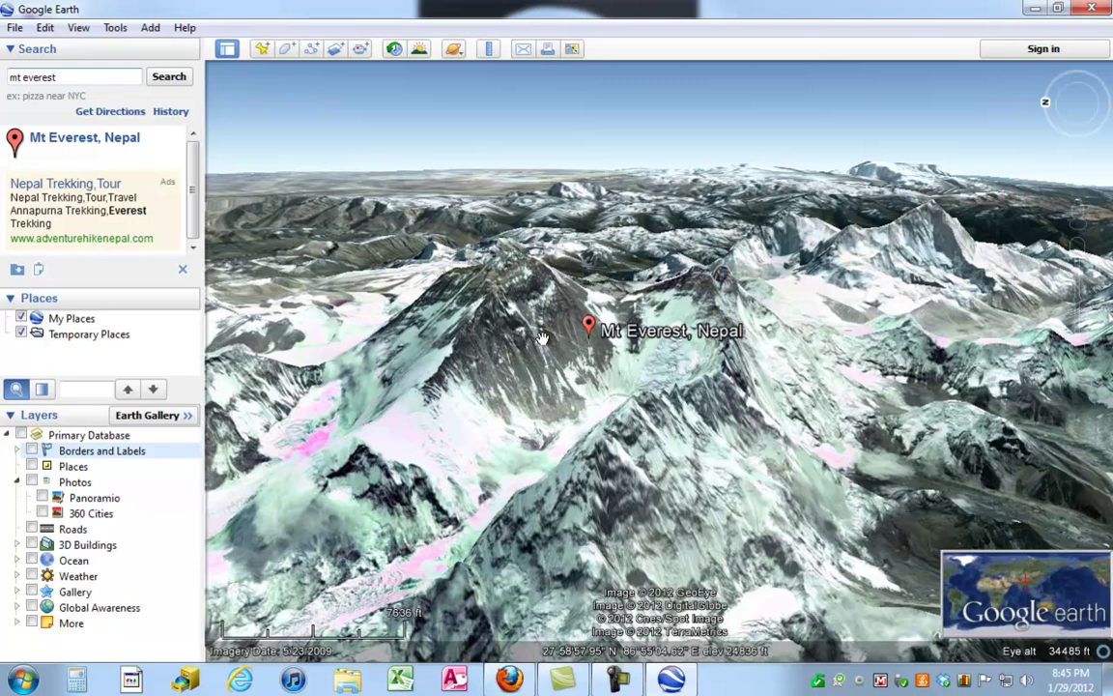
pyautogui.scroll(2, 546, 340)
pyautogui.moveTo(559, 352); pyautogui.dragTo(653, 404)
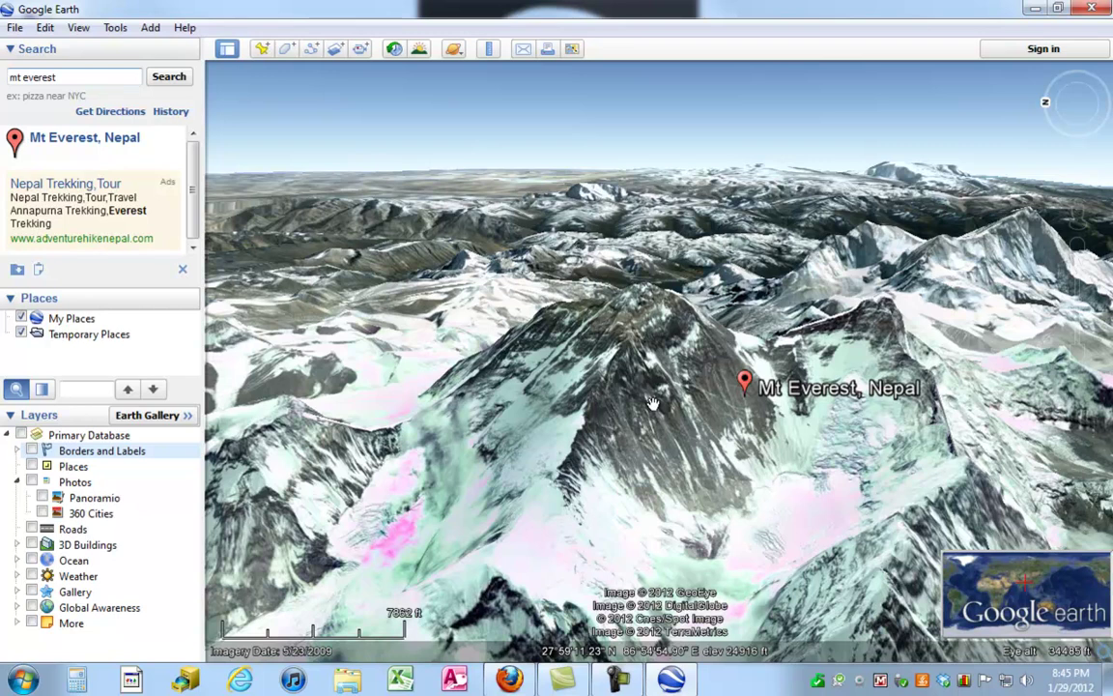
pyautogui.moveTo(630, 372); pyautogui.dragTo(692, 412)
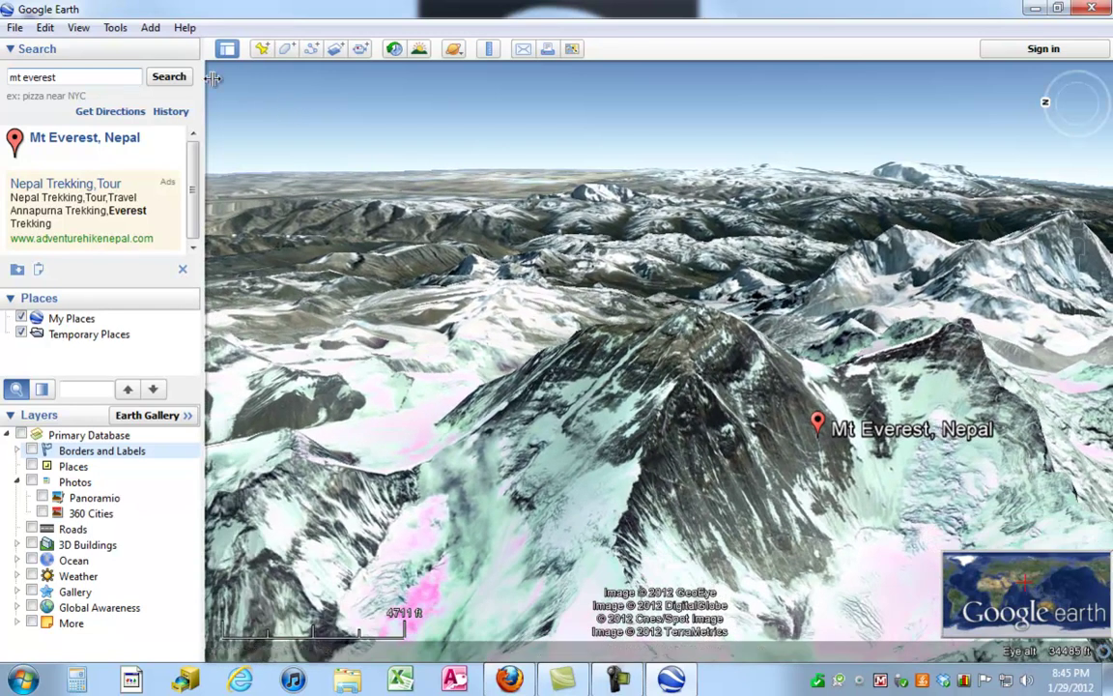
# Fly the F-16 in the flight simulator starting from the current view, and exit the simulator after the crash.
pyautogui.click(115, 29)
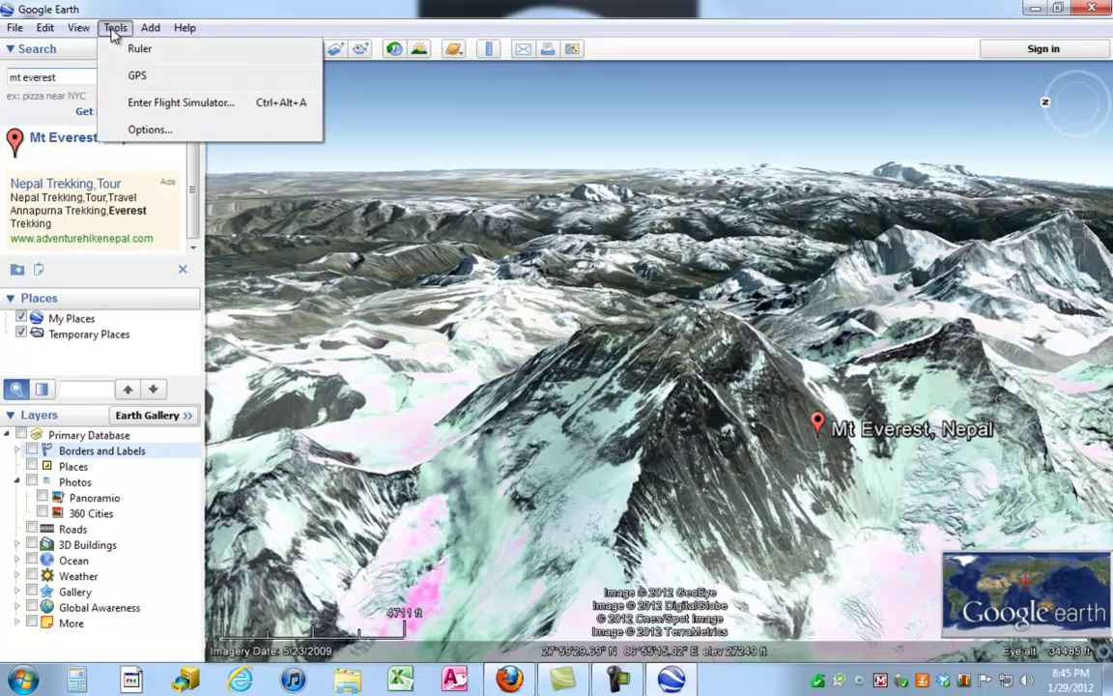
pyautogui.click(142, 103)
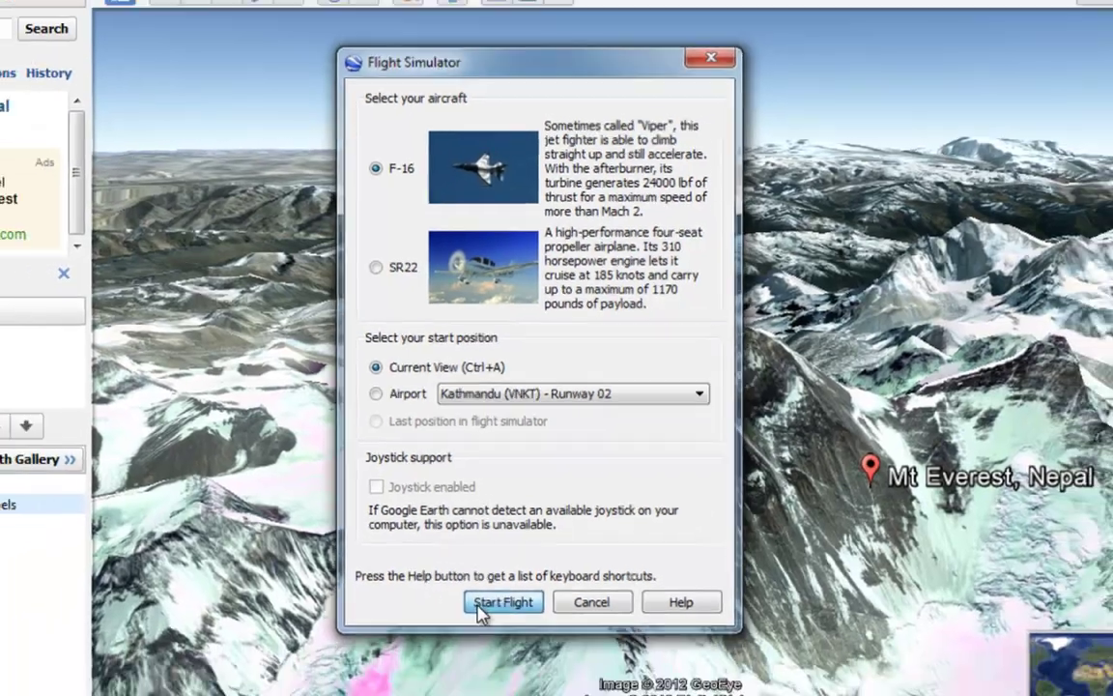
pyautogui.click(470, 653)
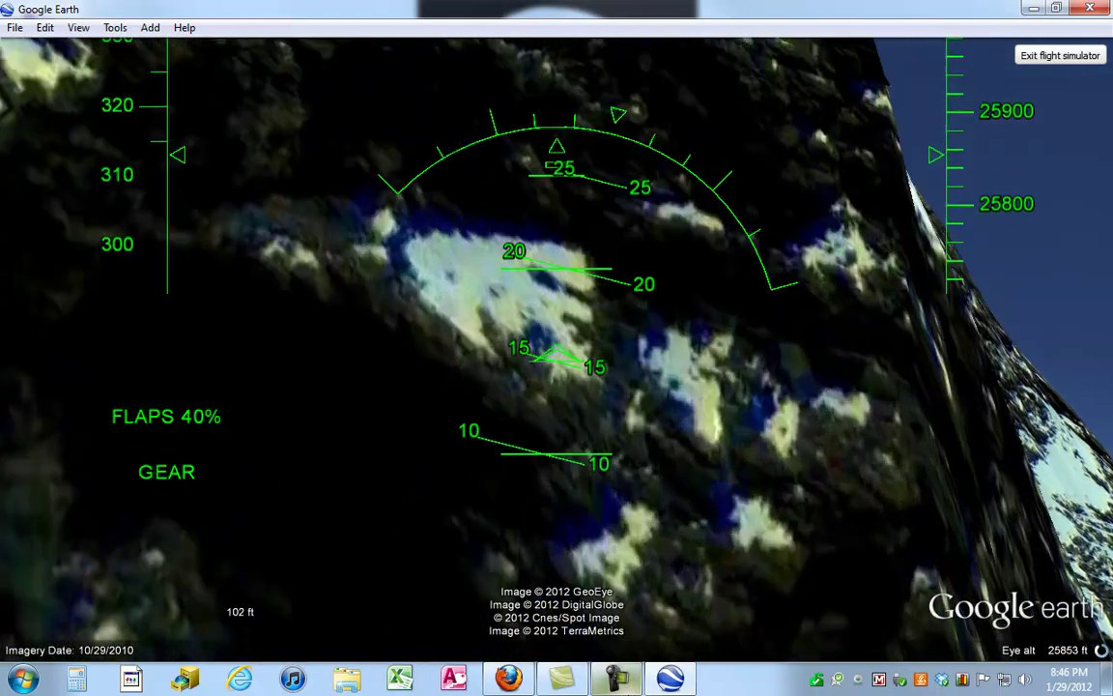
pyautogui.moveTo(618, 676)
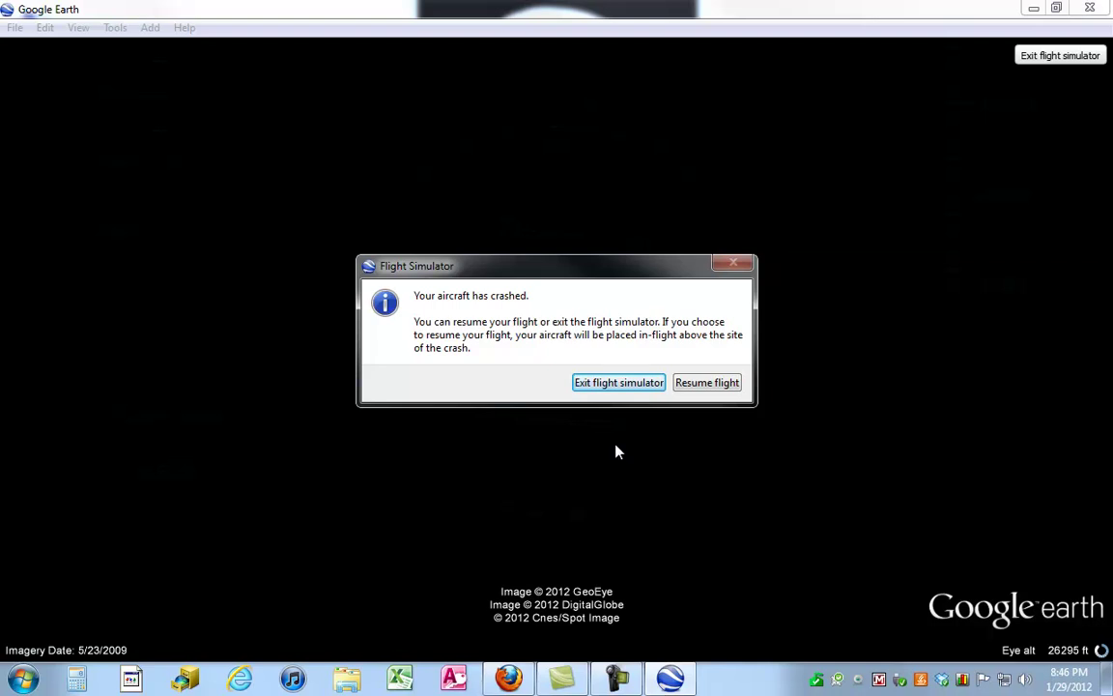
pyautogui.click(599, 383)
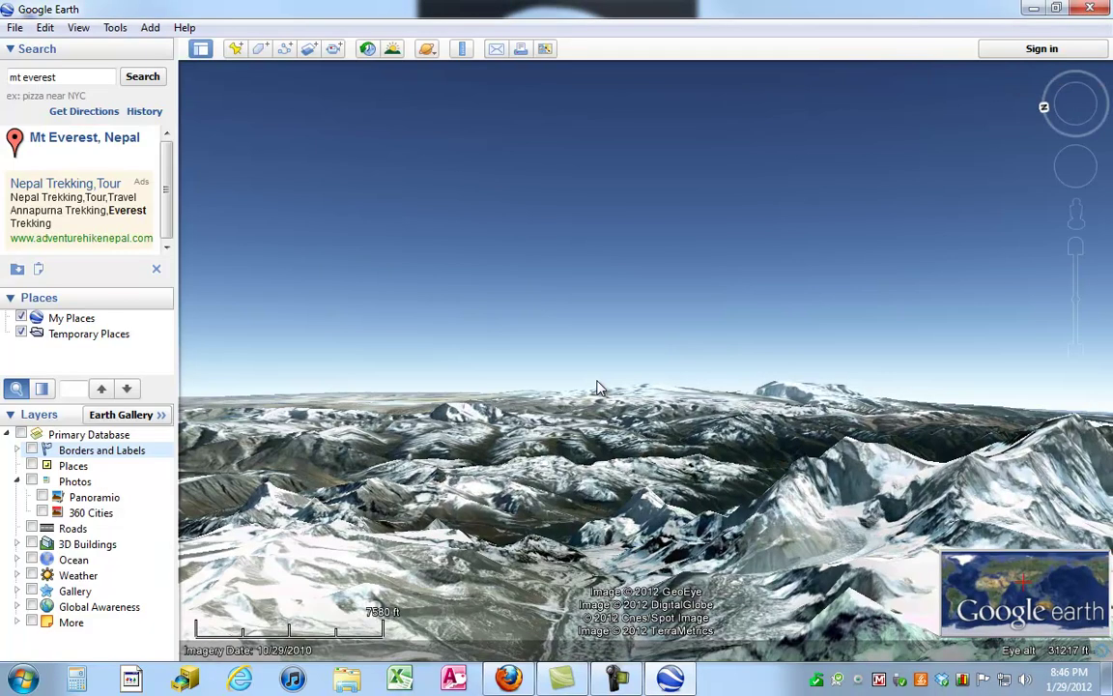